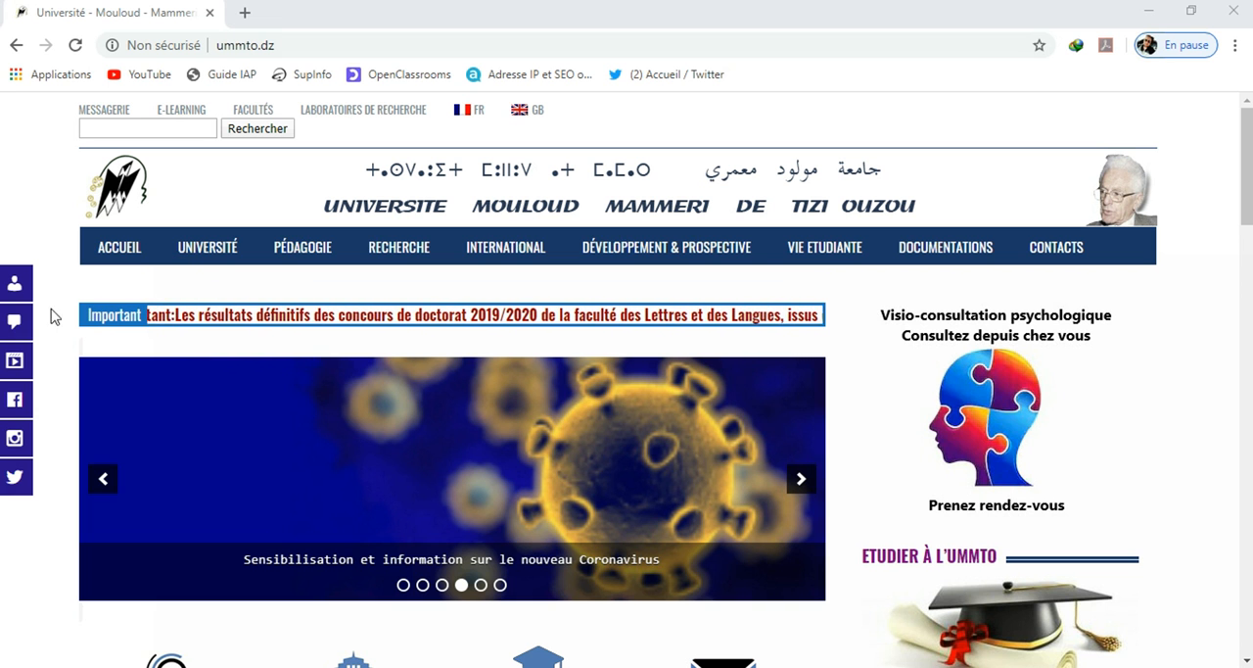
Open the university's e-learning platform and log in with the saved username and account password
click(21, 283)
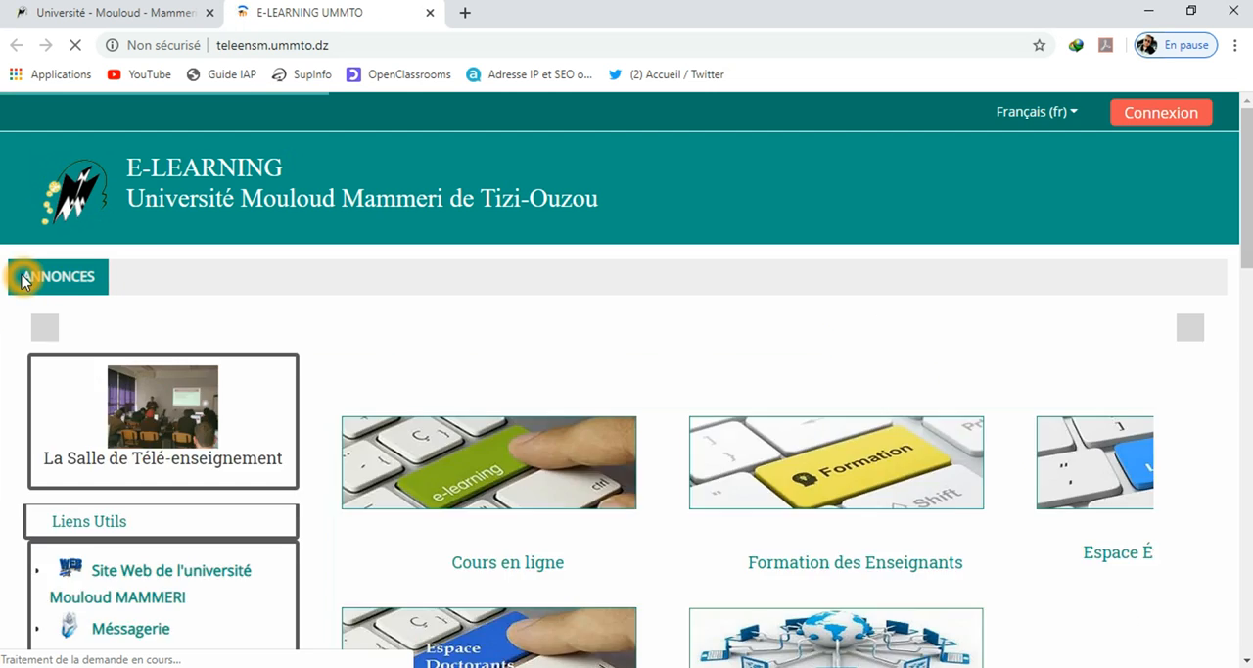
click(1152, 116)
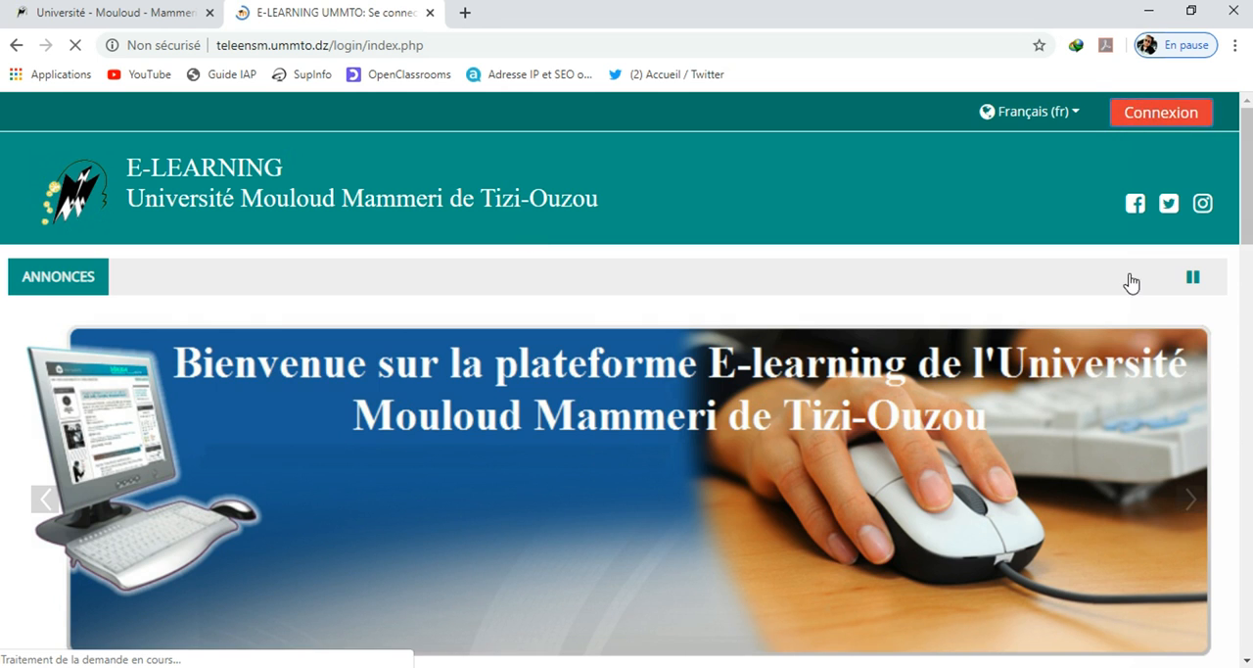
click(516, 367)
click(509, 404)
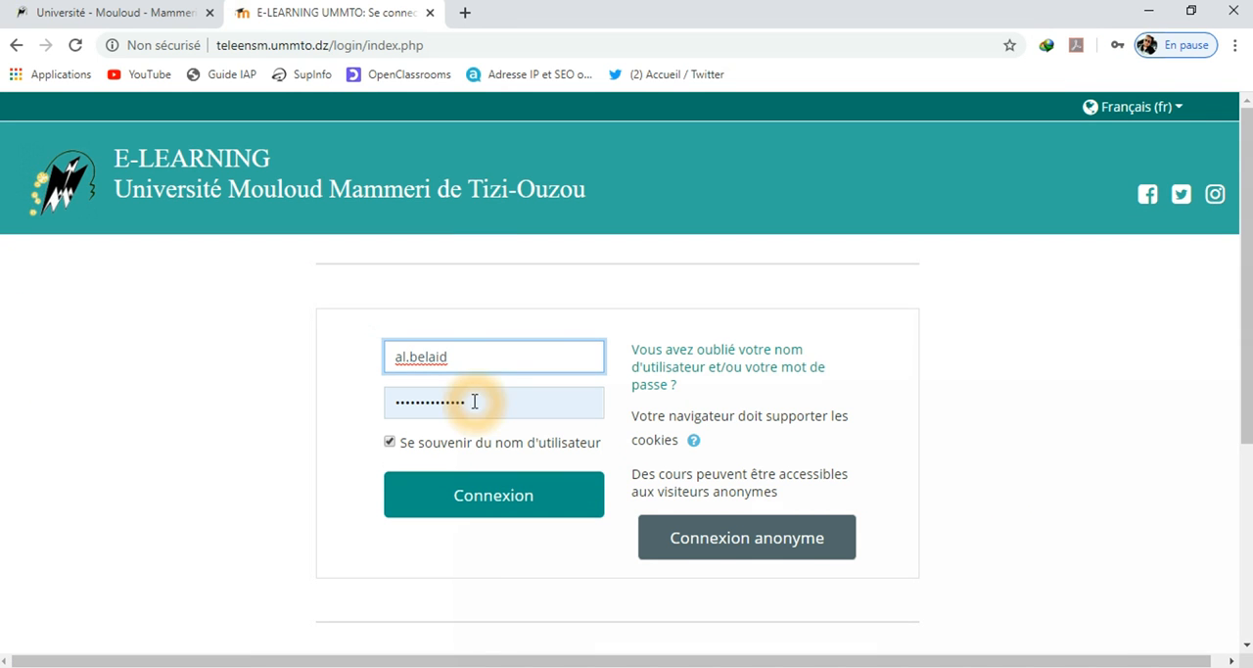
click(503, 504)
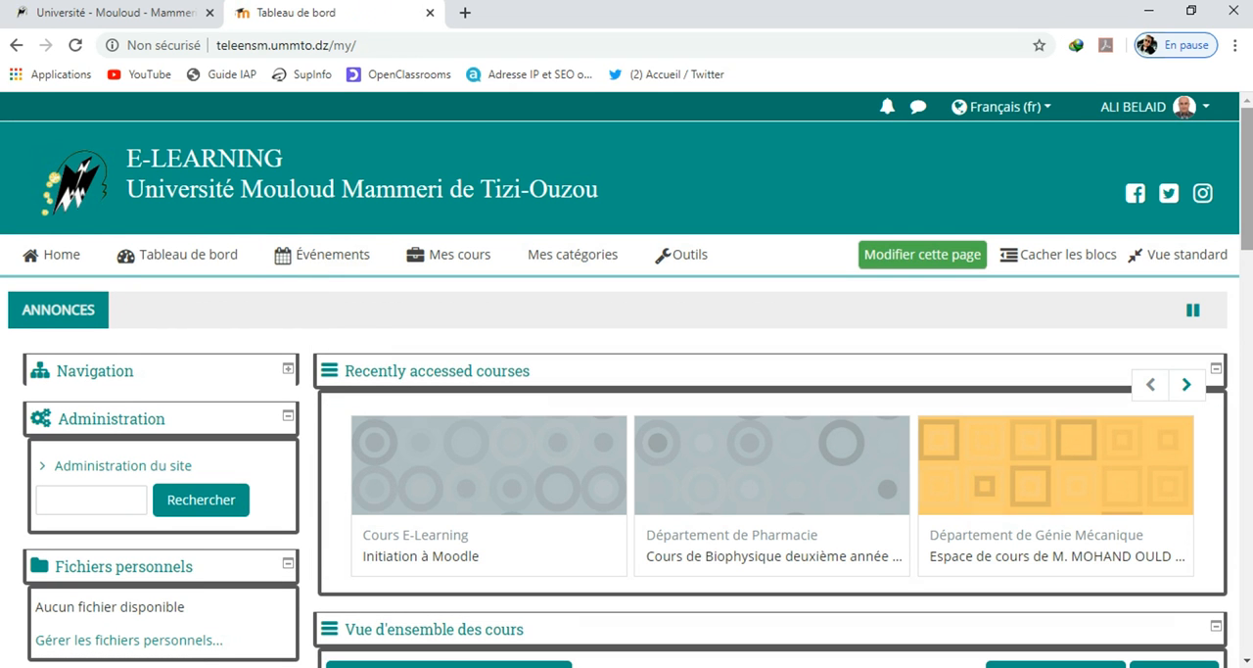
Open the course "Initiation à Moodle" from the enrolled courses
scroll(524, 223, down, 2)
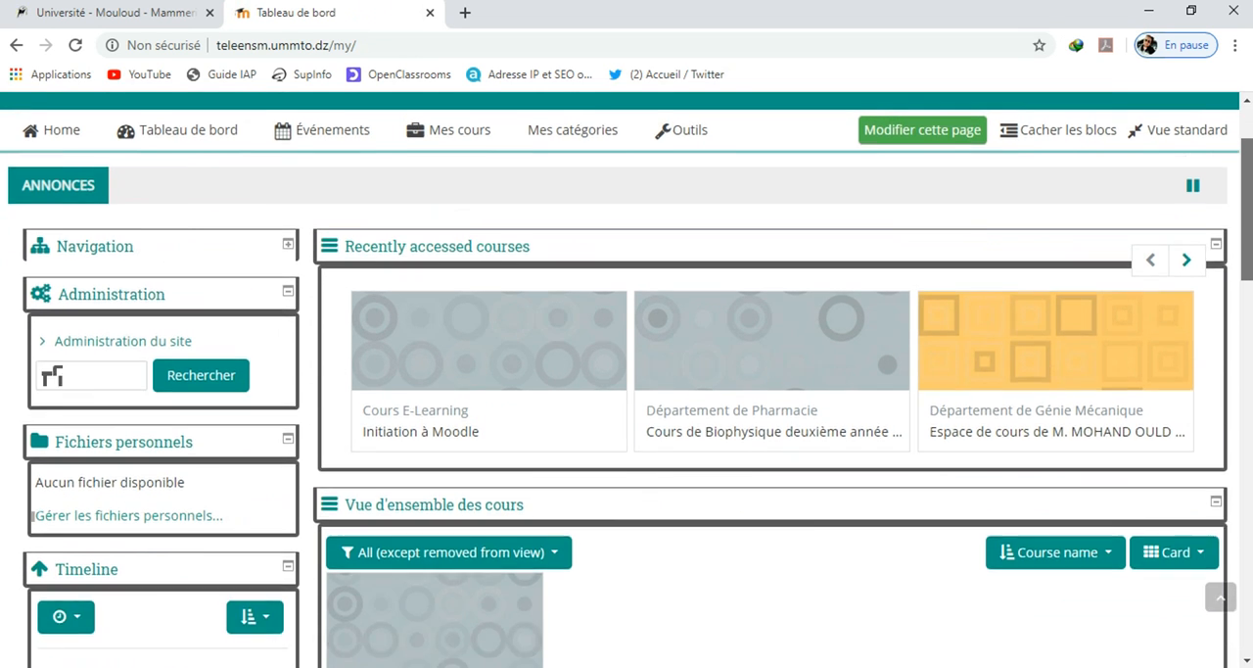
scroll(524, 223, up, 1)
mouse_move(425, 232)
click(457, 276)
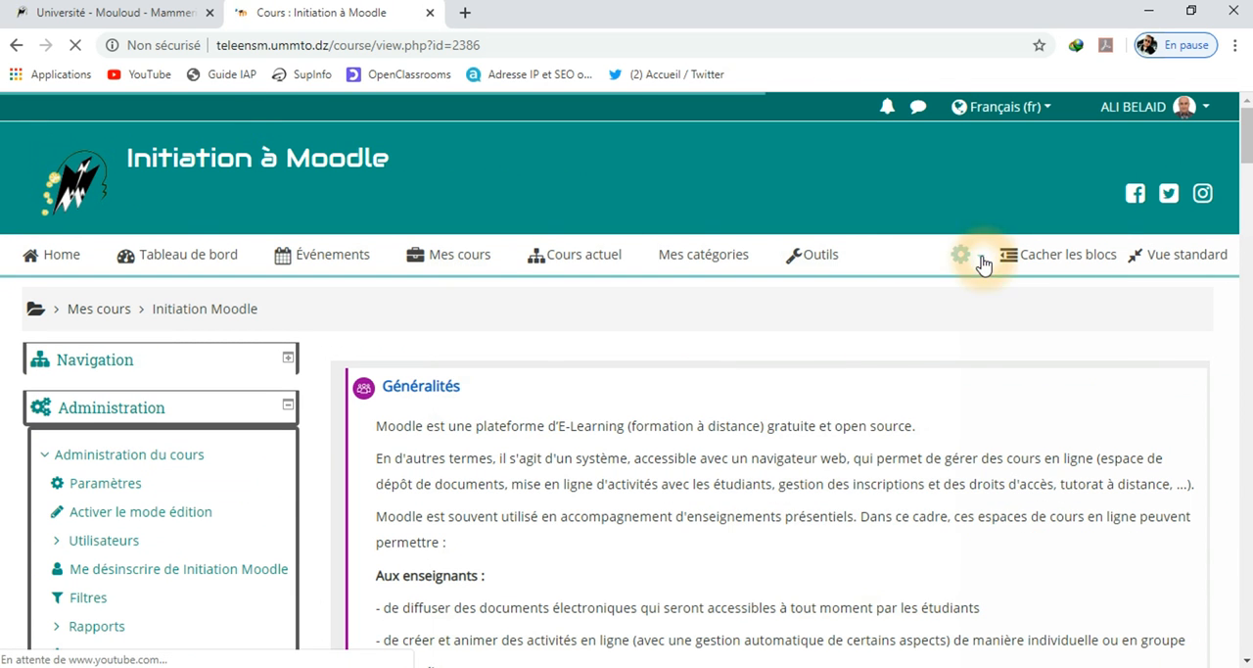
Turn on editing mode for the "Initiation à Moodle" course
click(963, 255)
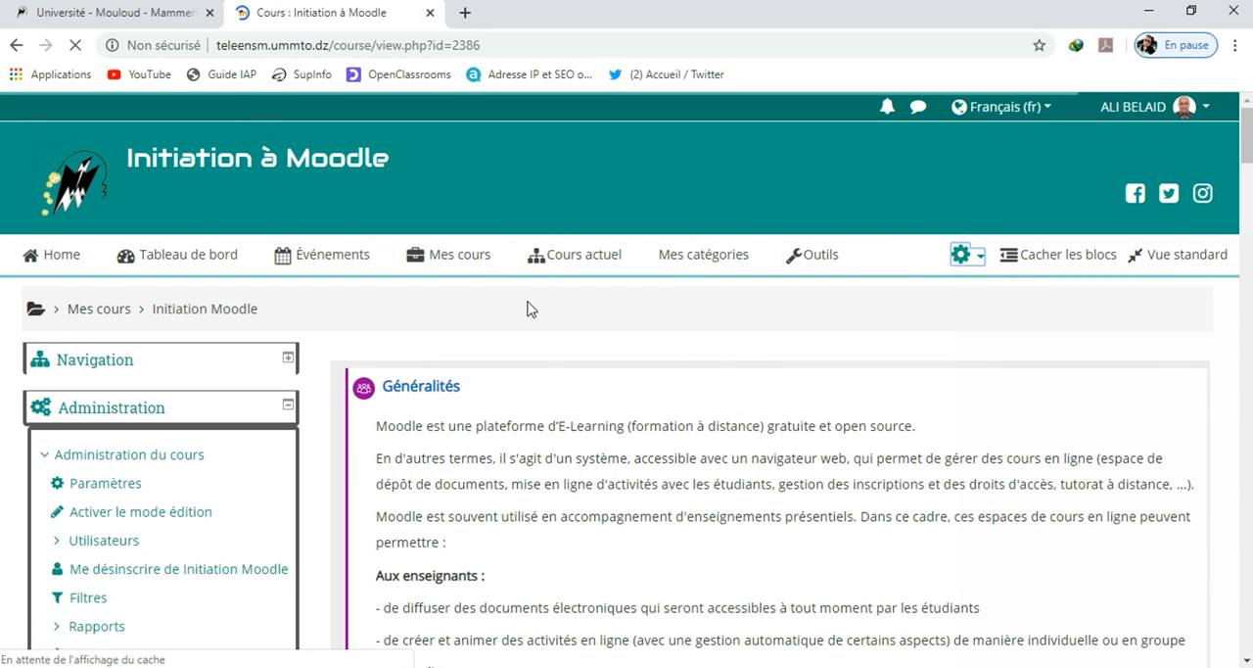
scroll(850, 457, down, 2)
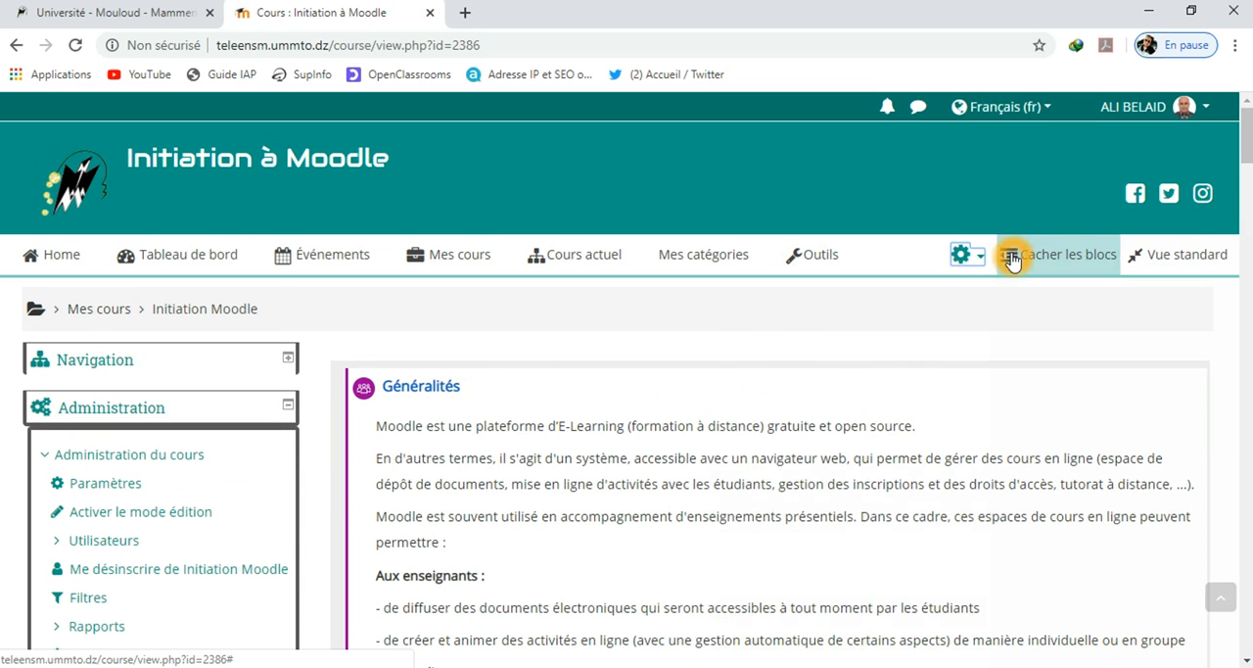
click(963, 254)
click(767, 333)
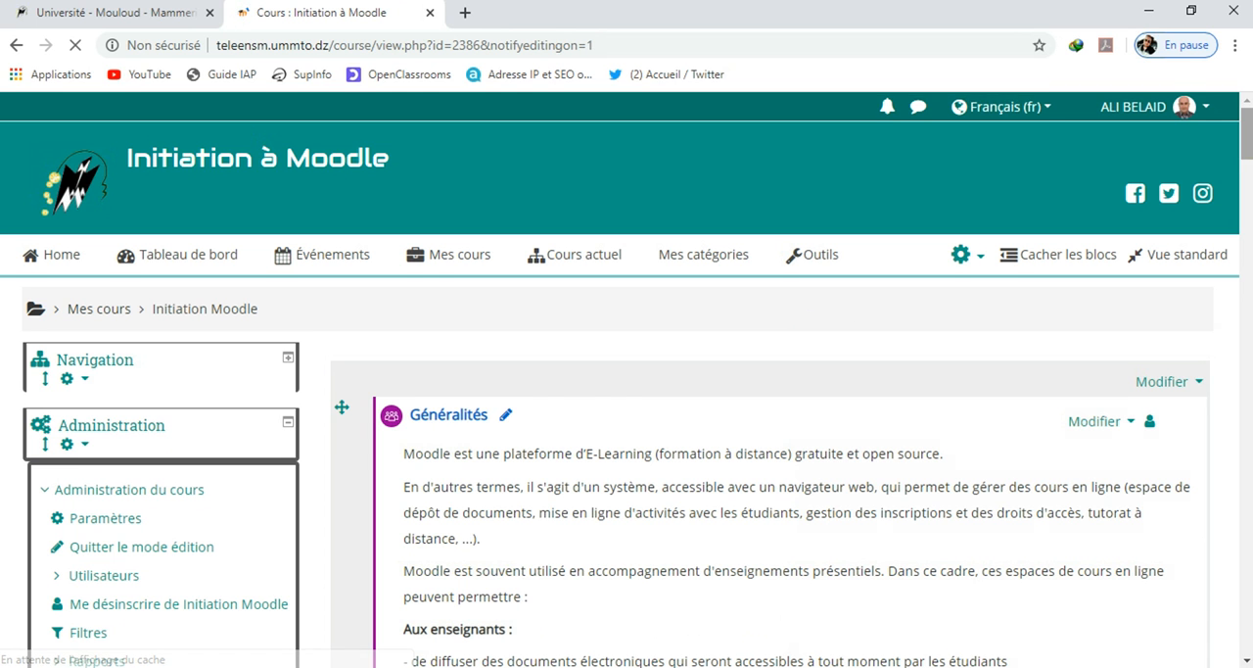
Add one new section at the end of the course
scroll(809, 350, down, 10)
scroll(555, 486, down, 15)
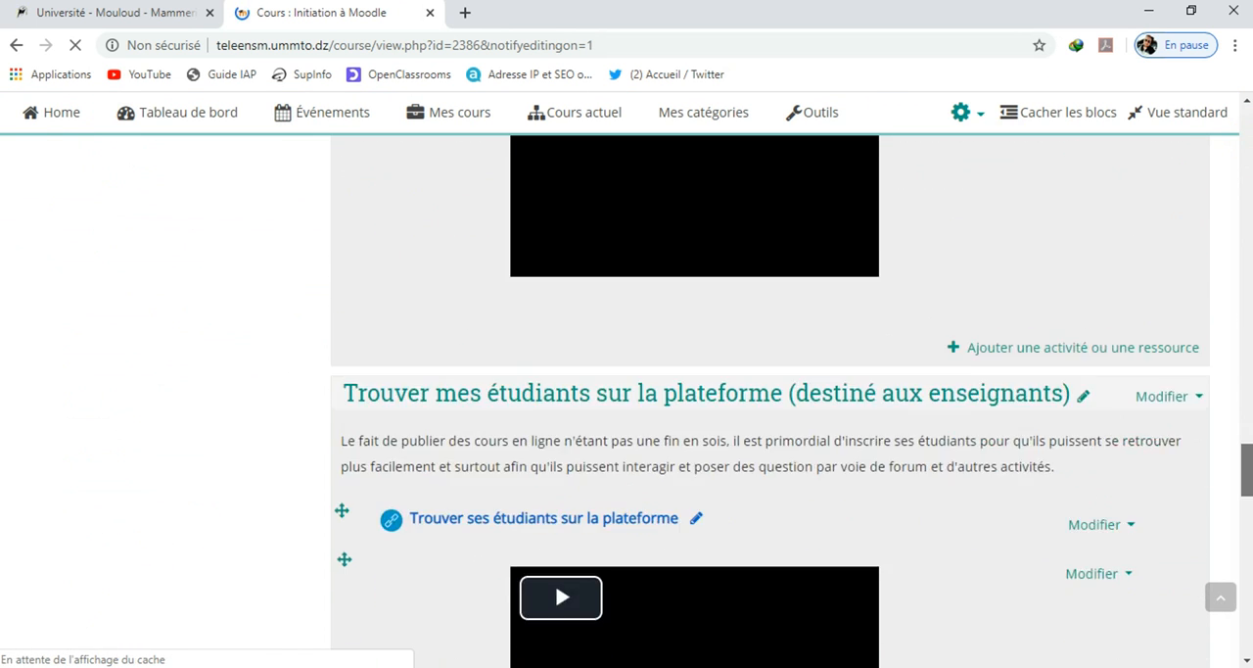
scroll(985, 428, up, 4)
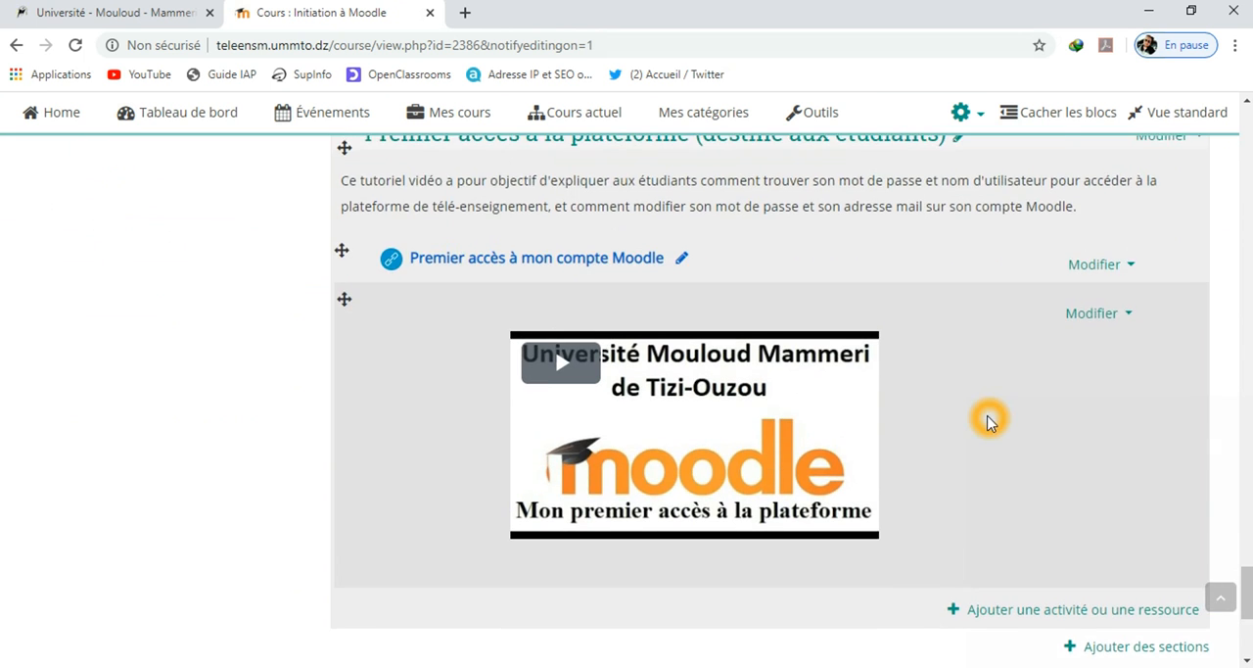
scroll(985, 414, down, 2)
click(1133, 462)
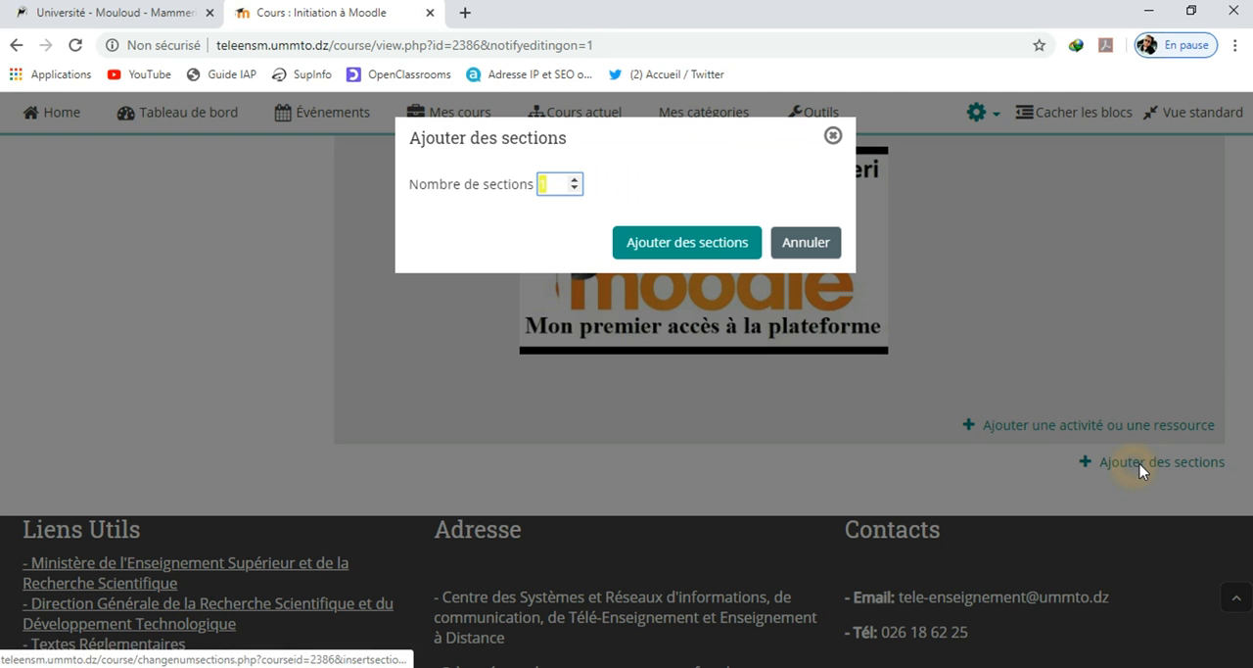
click(720, 255)
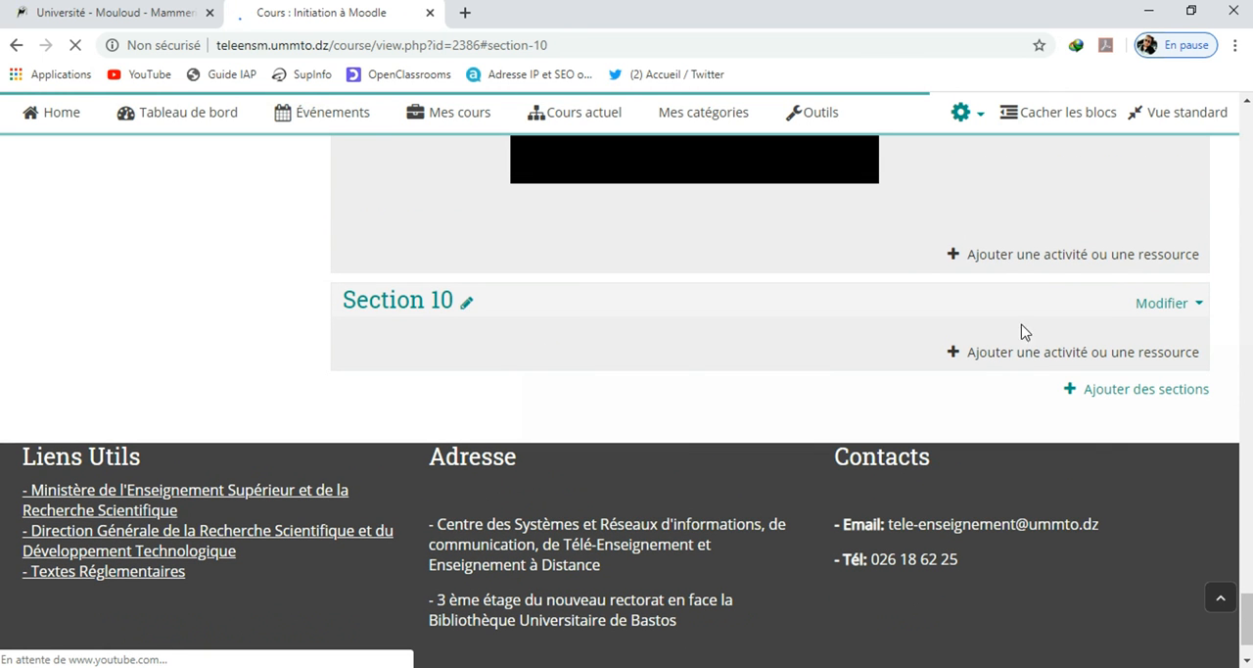
click(467, 303)
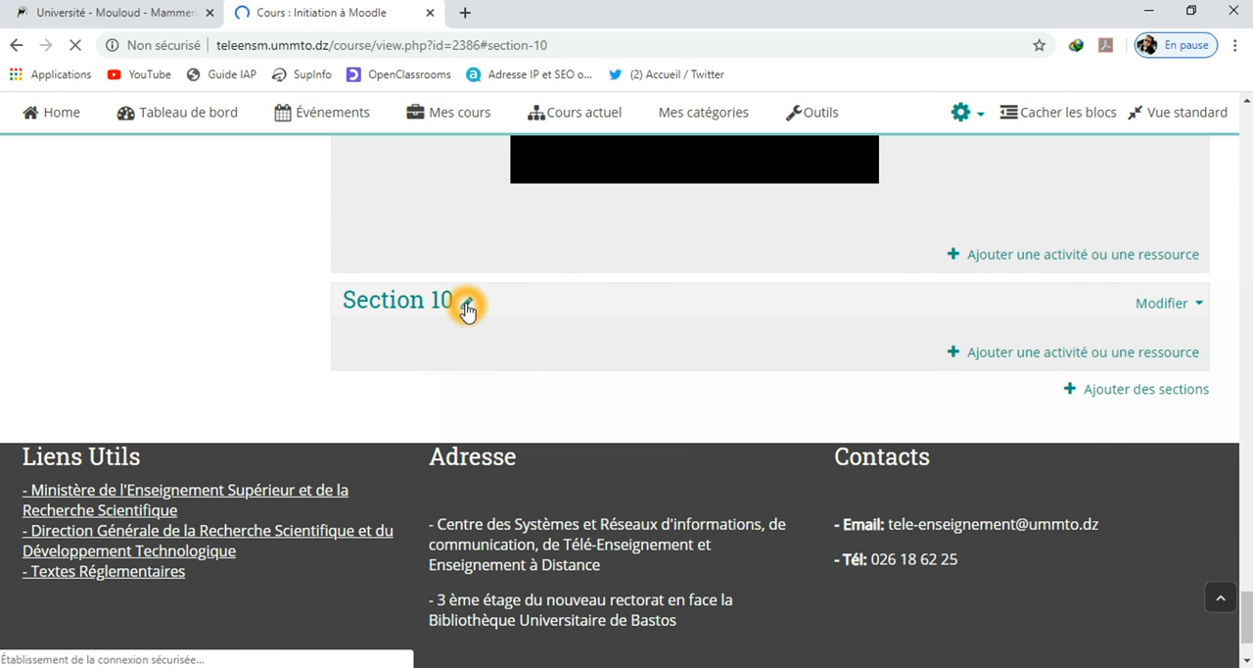
text(Série de TD)
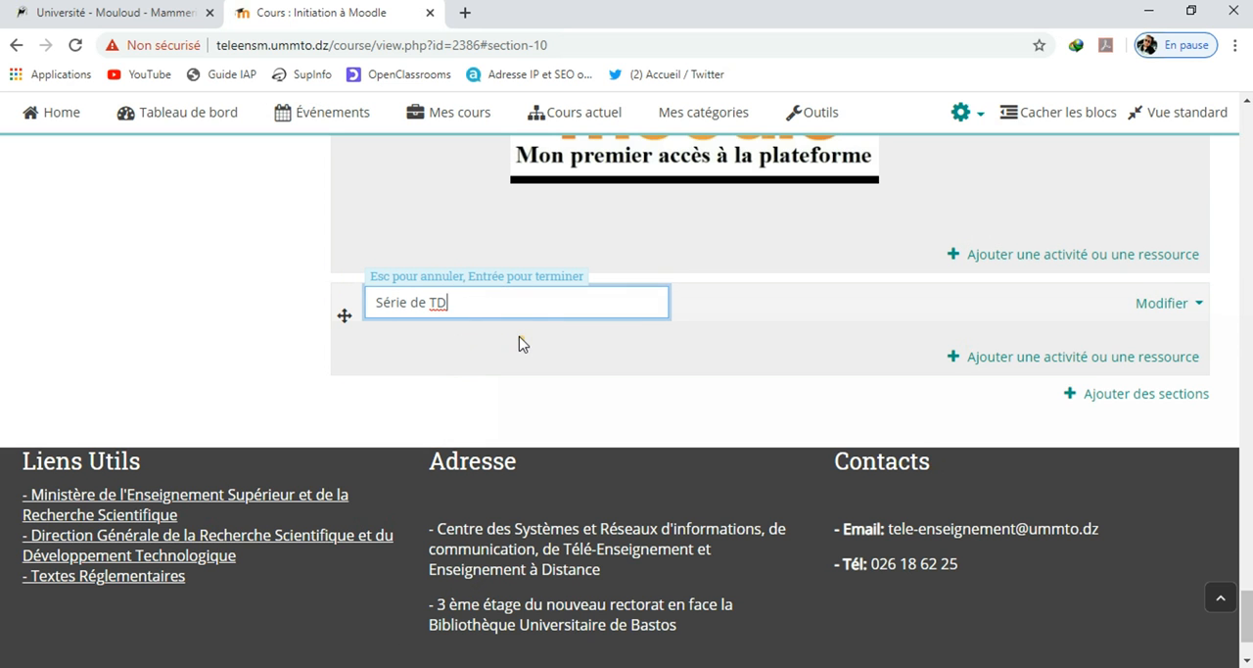
click(520, 342)
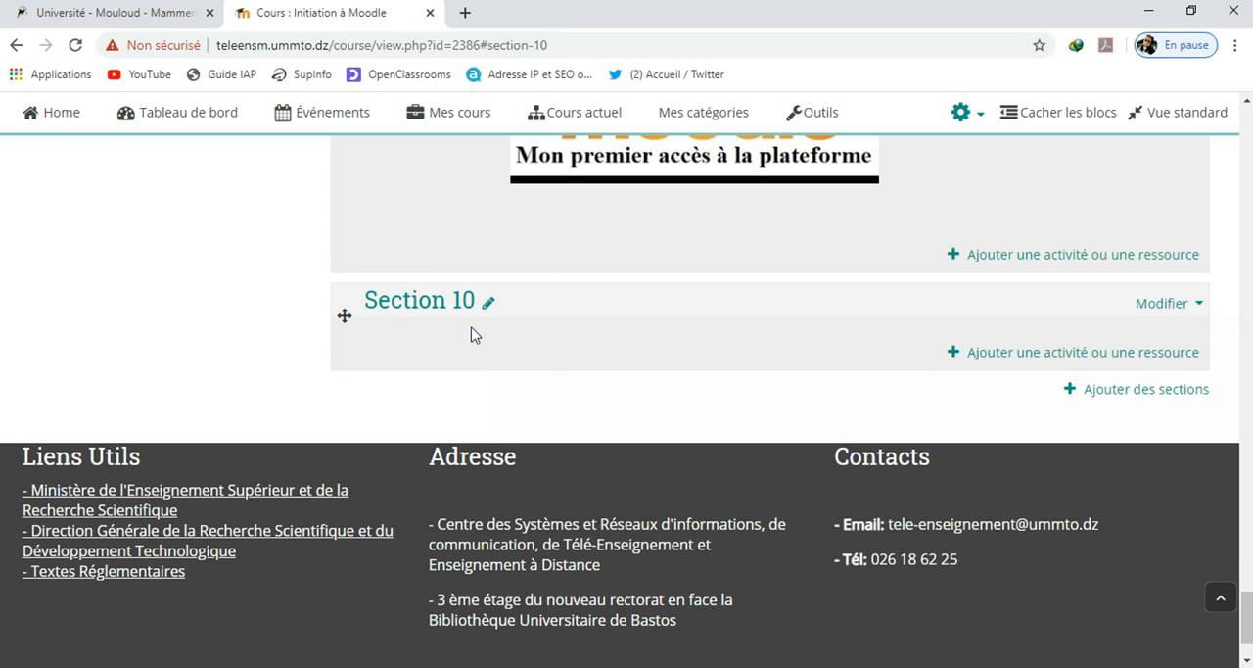
Rename the new last section as "Série TD n°01"
click(490, 306)
click(462, 315)
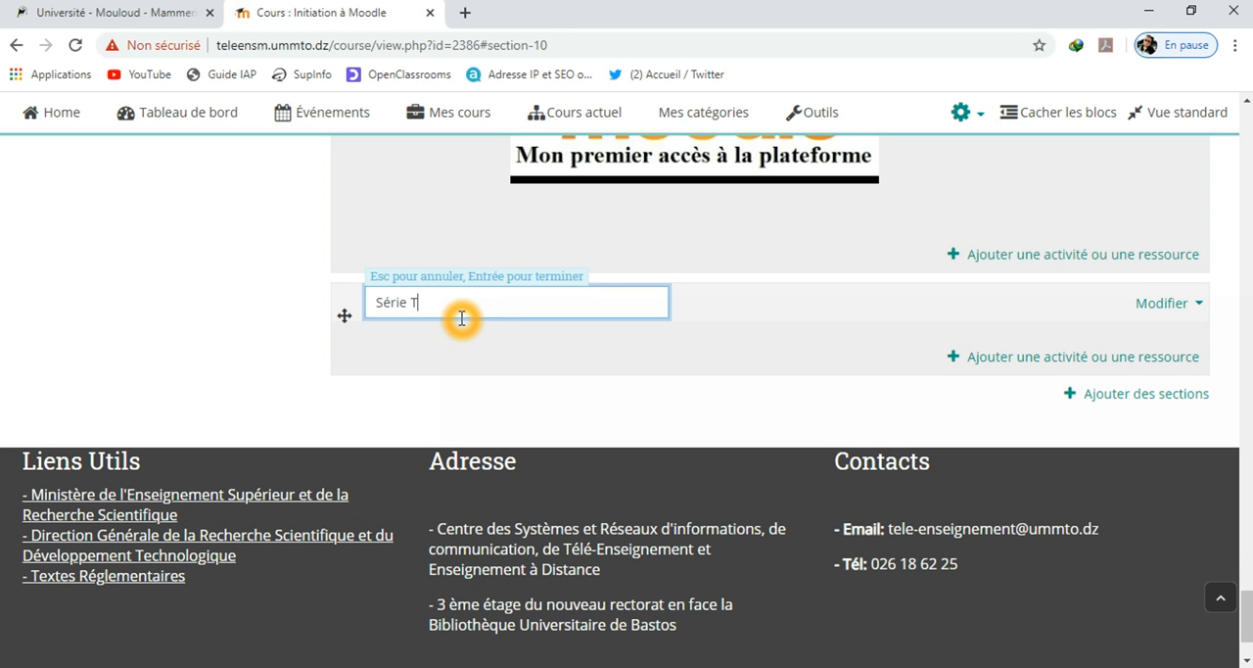
text(Série TD n°01)
key(Return)
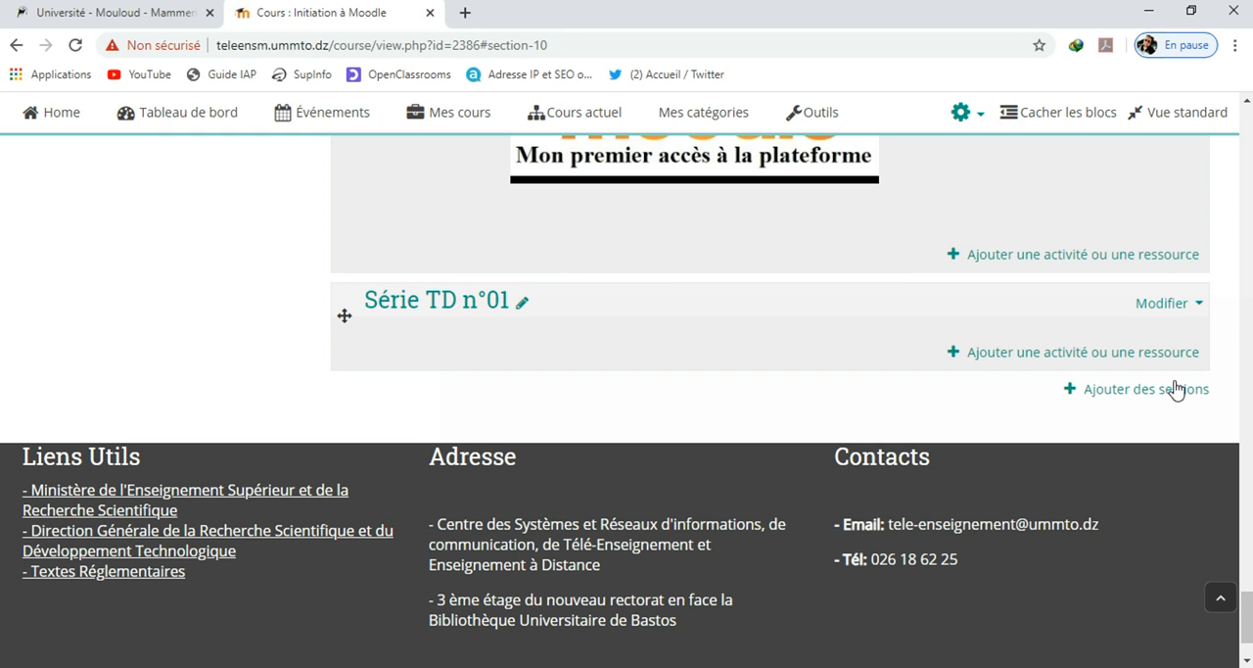
Start a Fichier resource in the section "Série TD n°01" and name it "Série TD n°01"
click(1039, 354)
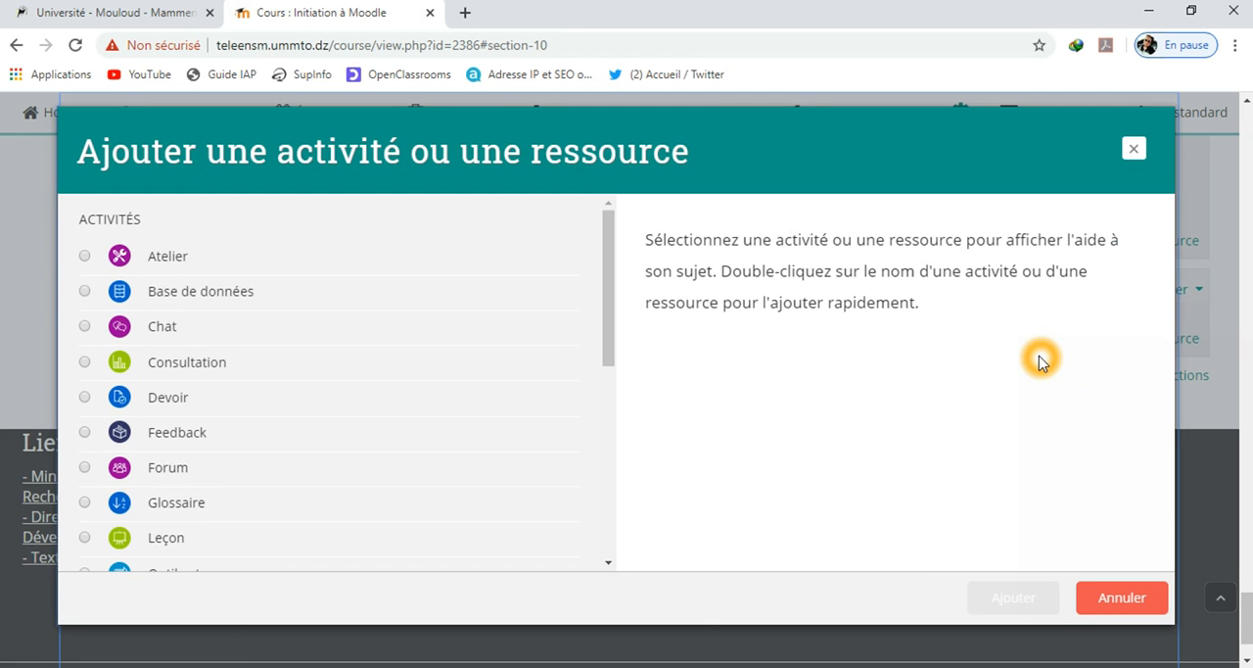
scroll(431, 421, down, 5)
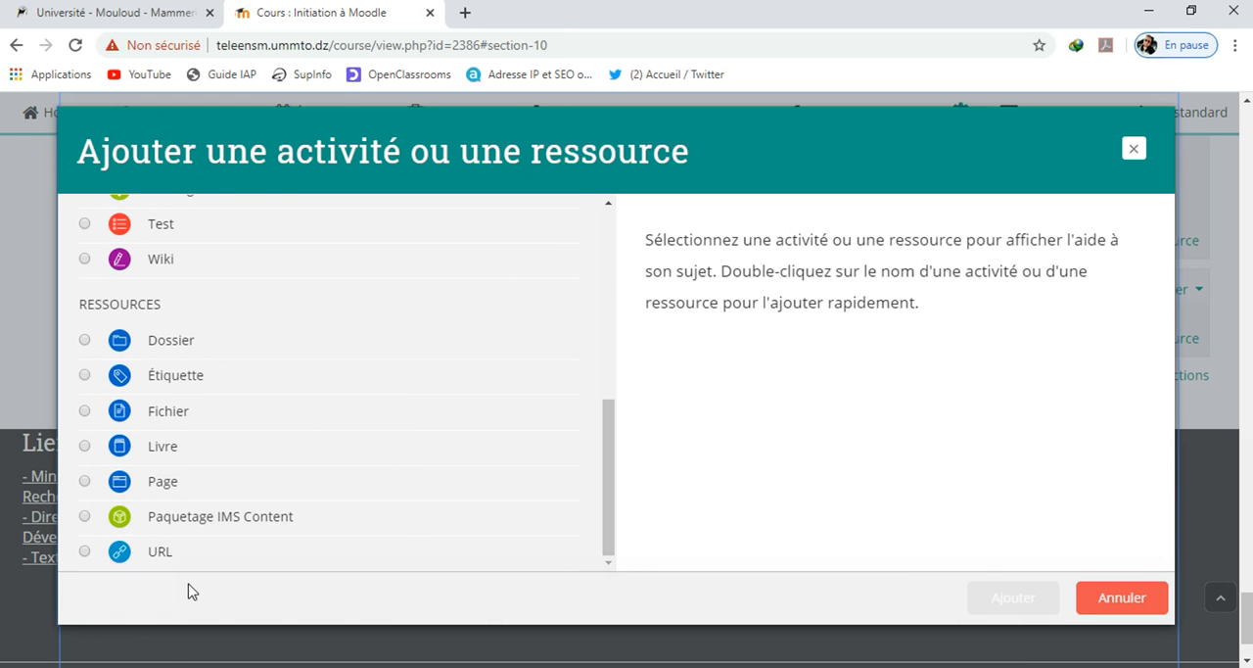
click(88, 412)
click(1004, 600)
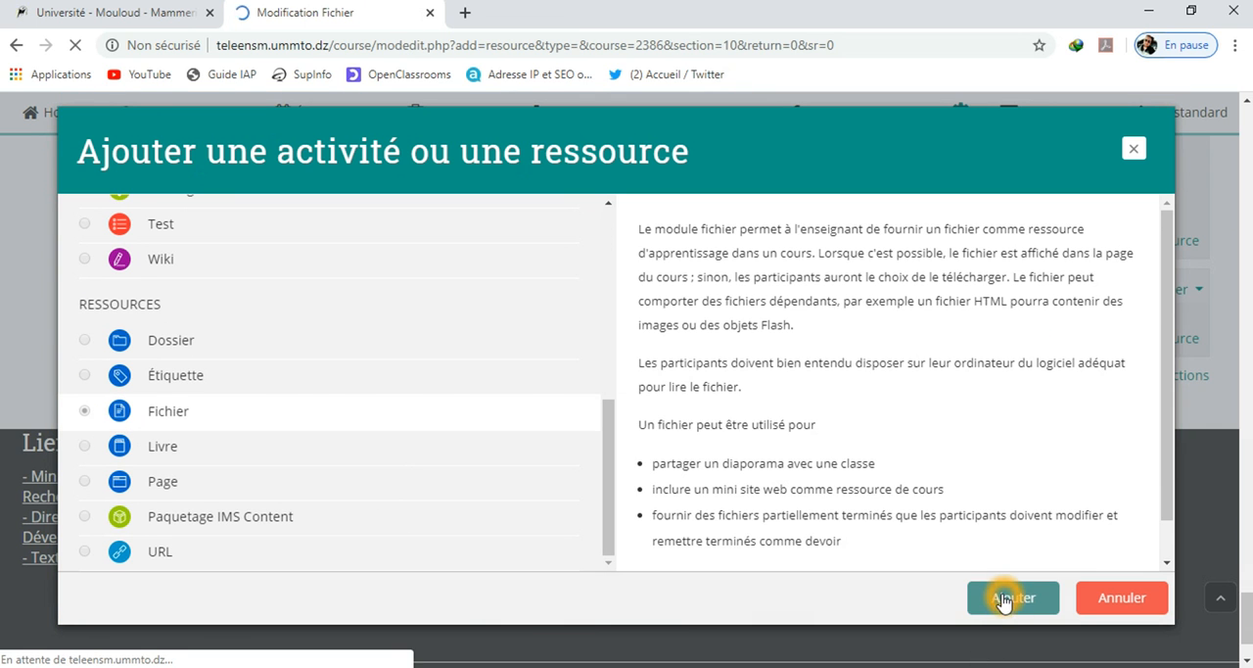
click(760, 482)
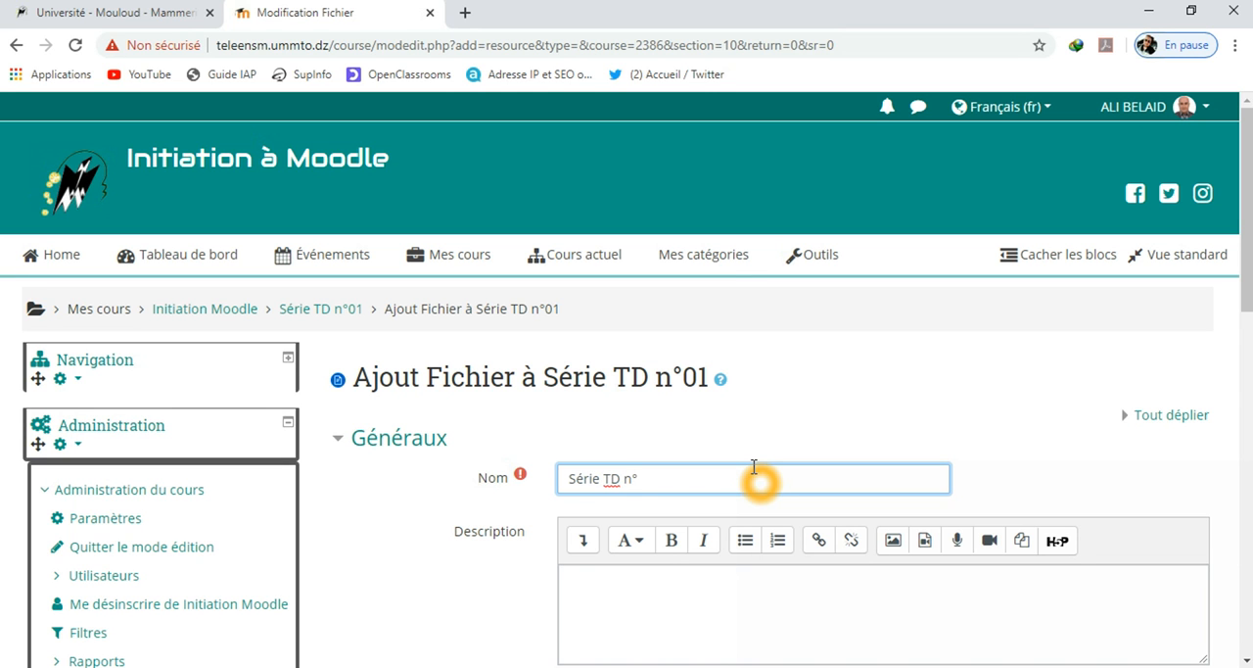
scroll(1077, 621, down, 6)
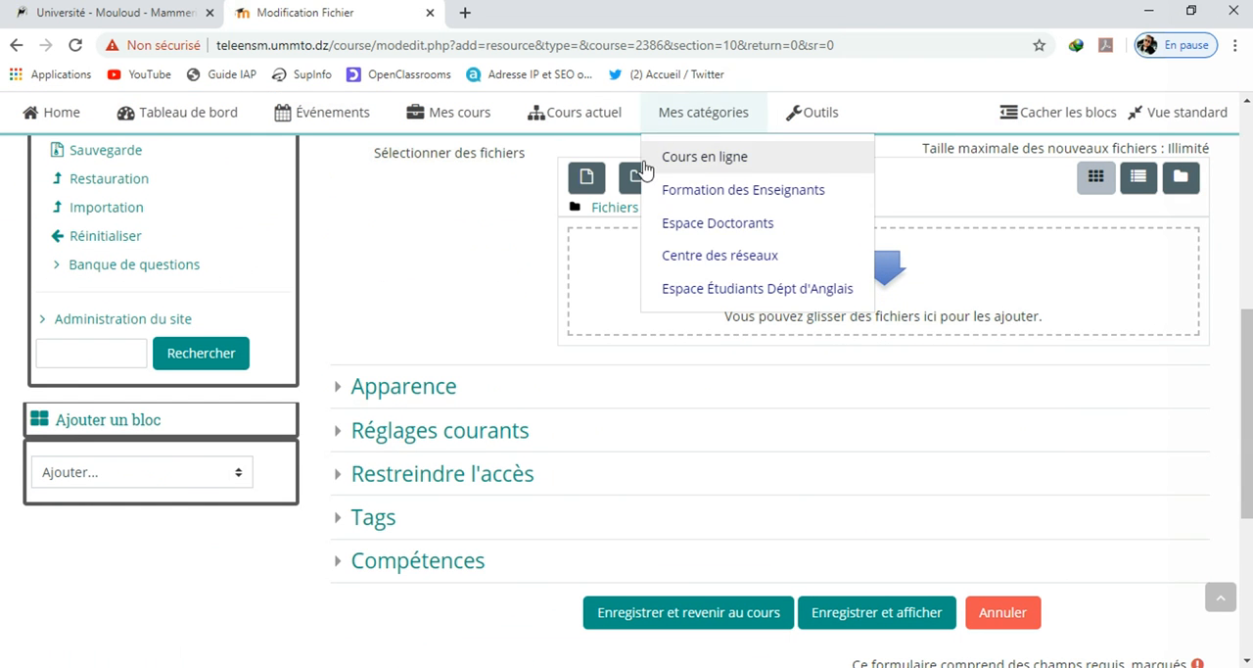
Upload the desktop file "Série TD n°01.pdf" to the resource, then save it and return to the course
click(1191, 9)
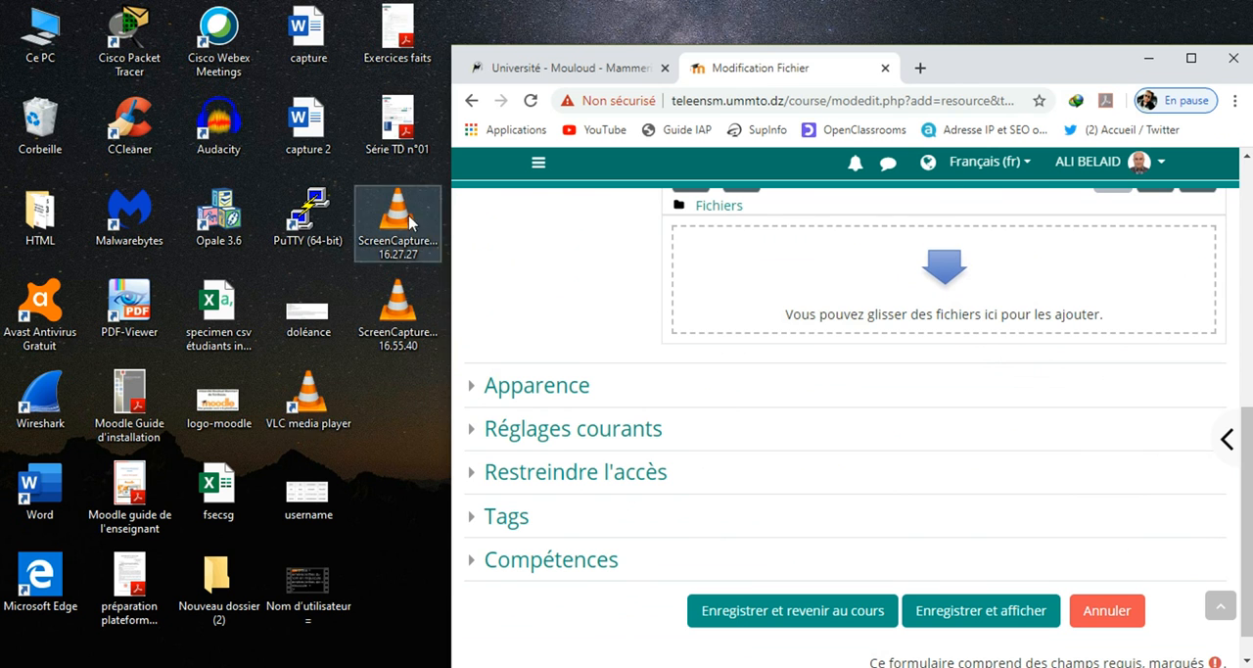
drag(396, 122, 805, 286)
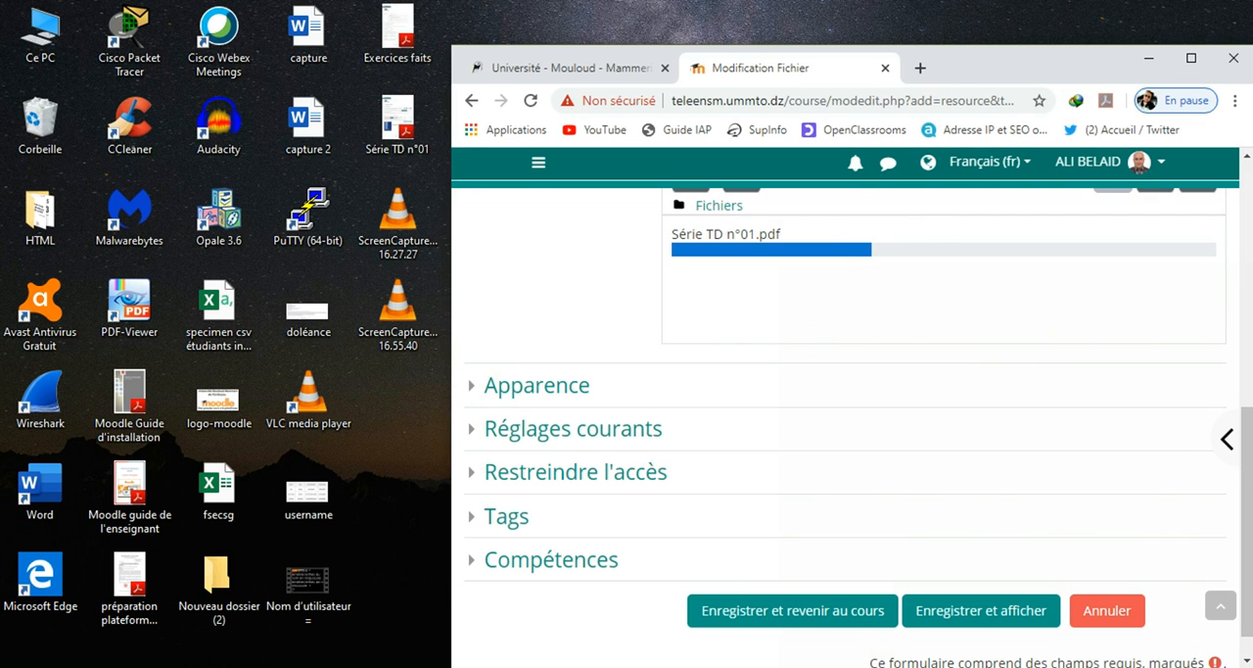
click(1191, 59)
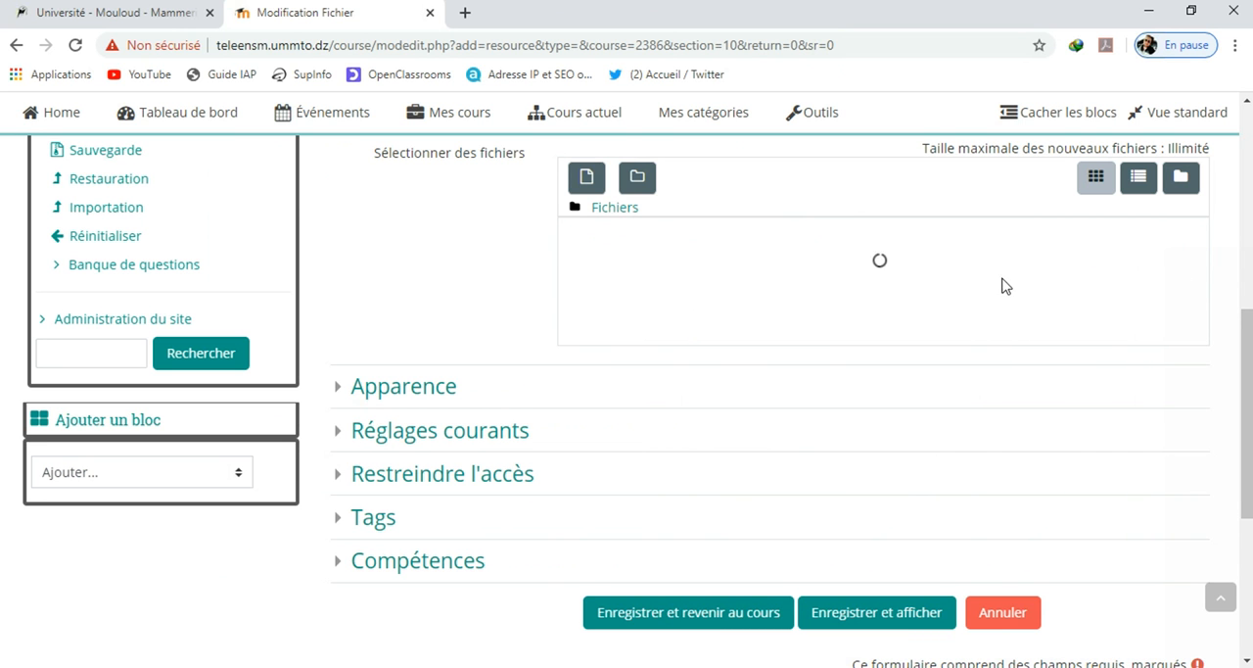
click(748, 629)
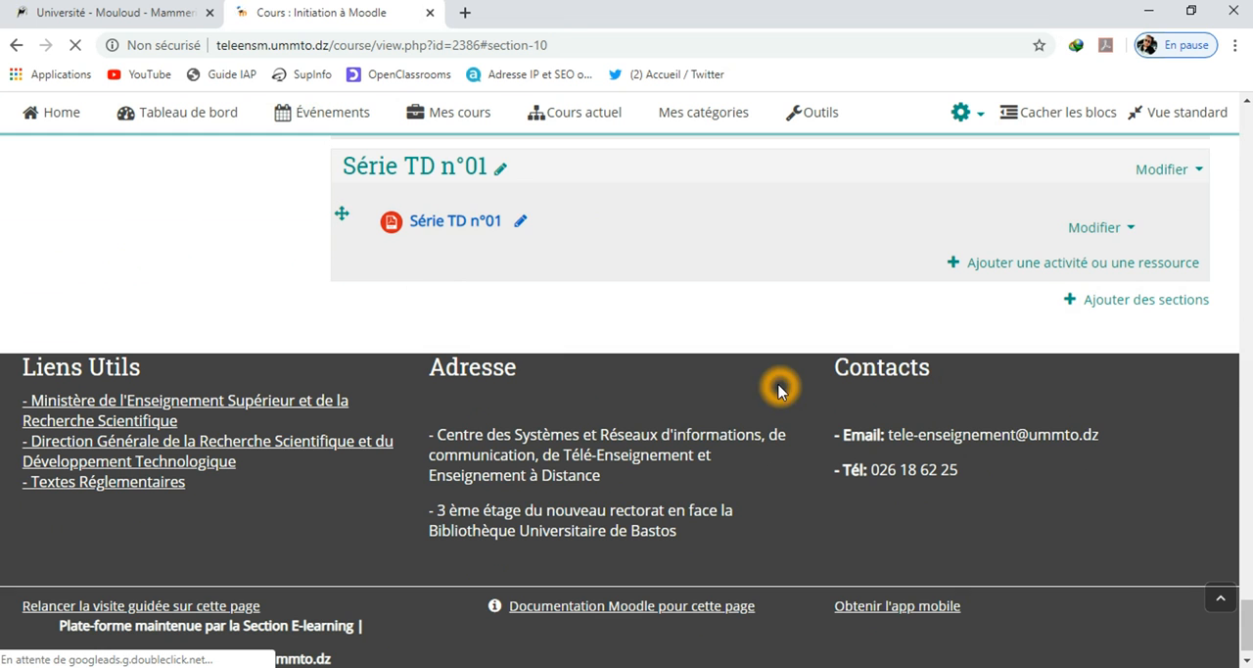
Start adding a Devoir activity to the section "Série TD n°01"
click(1057, 263)
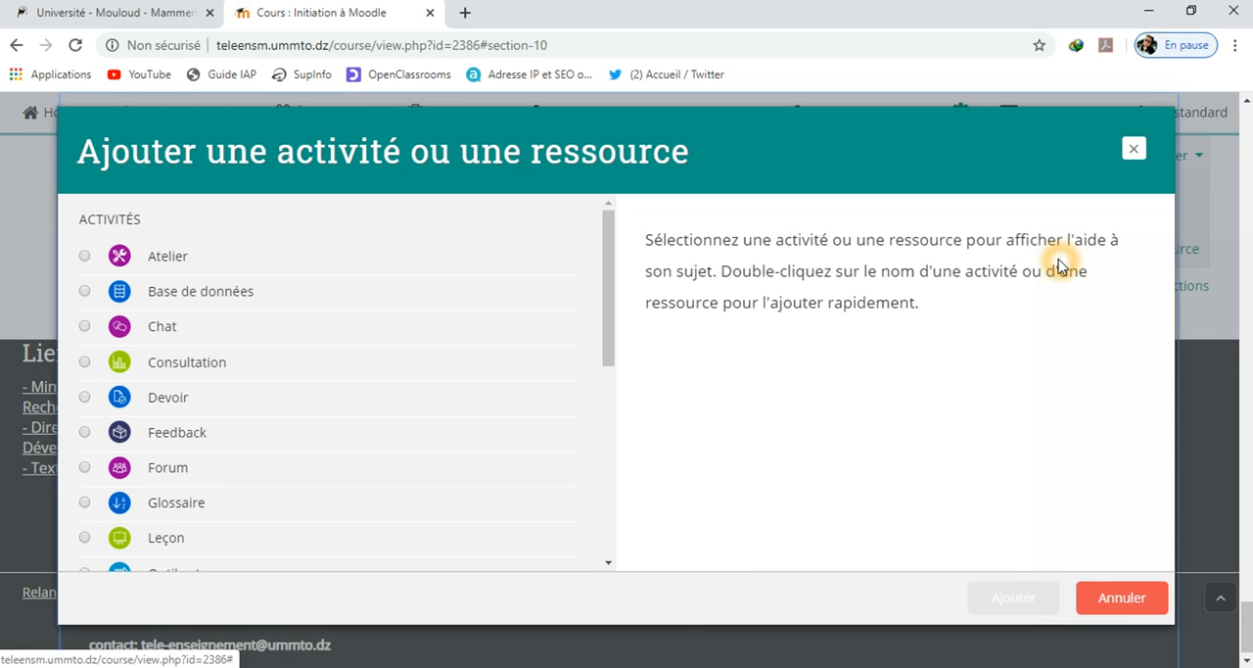
click(611, 334)
drag(611, 334, 619, 367)
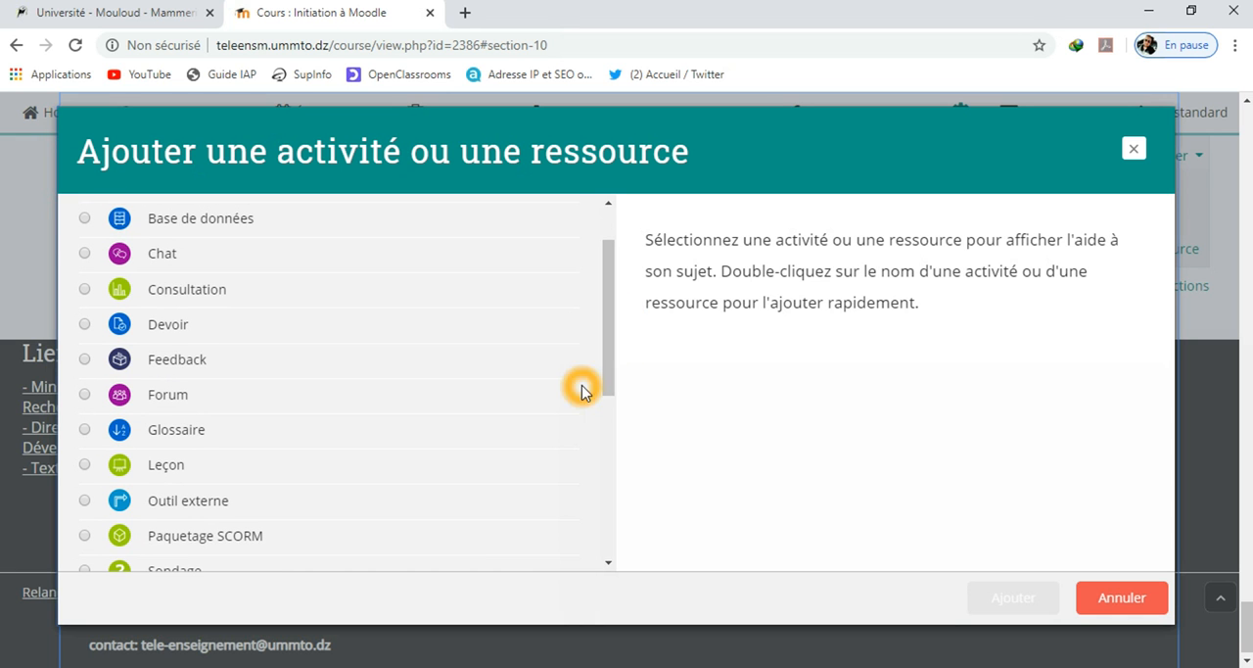
click(154, 392)
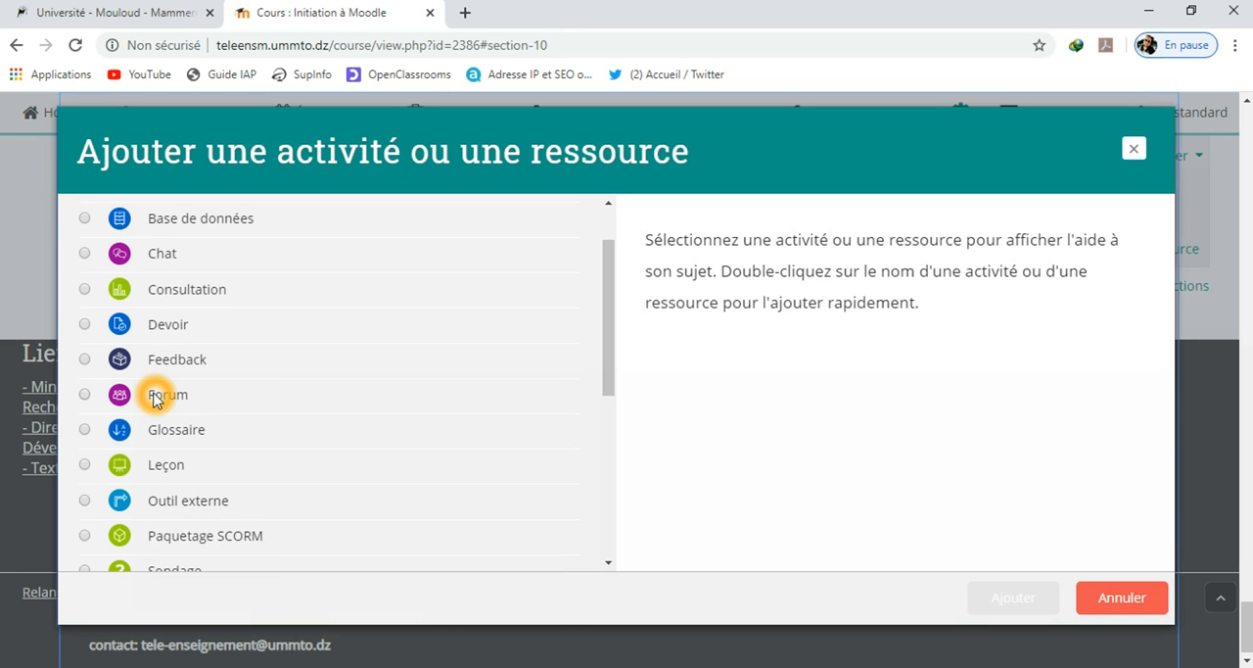
click(330, 457)
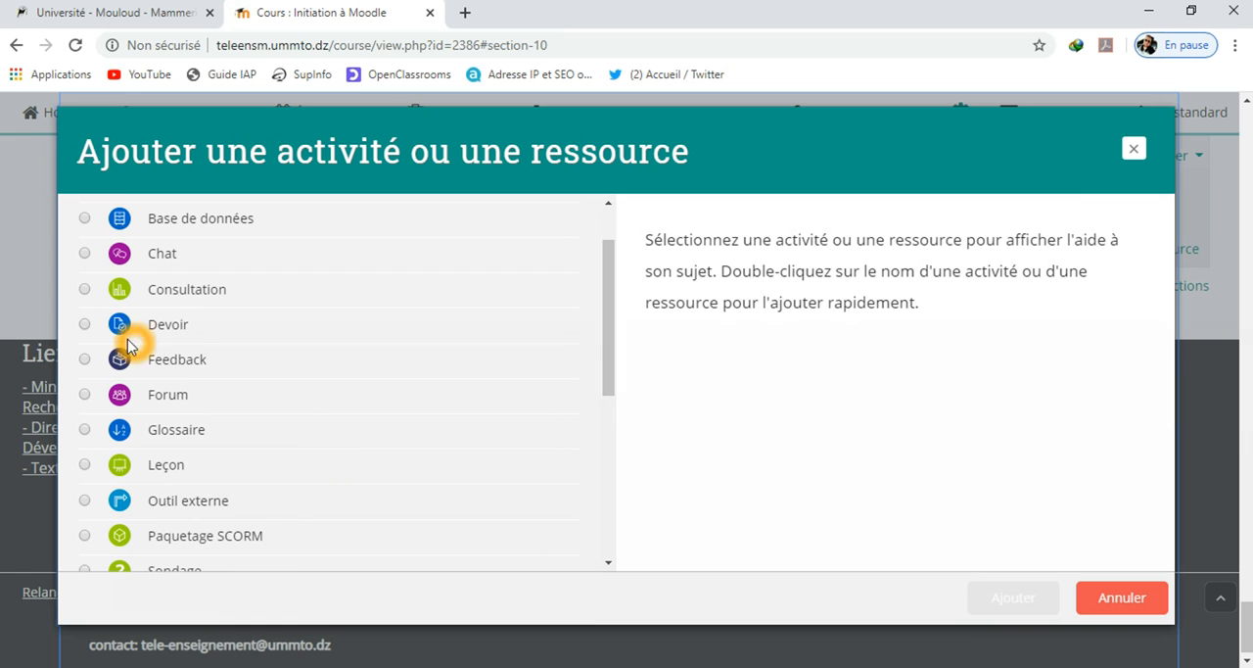
click(85, 327)
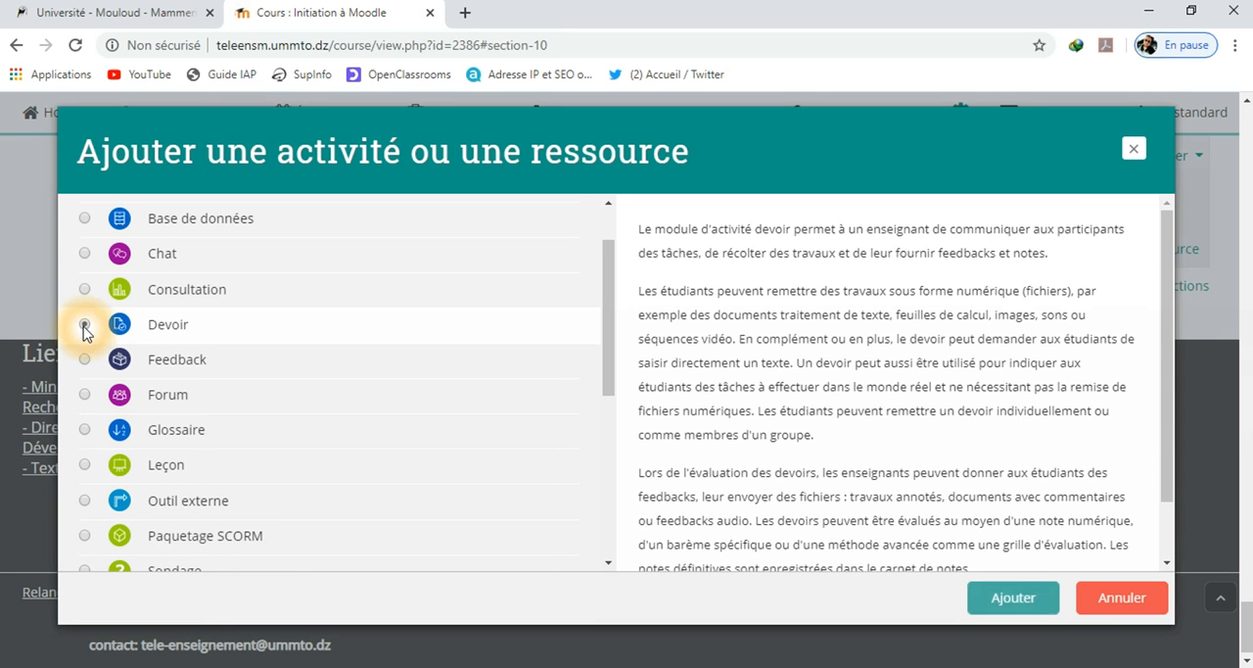
click(1011, 599)
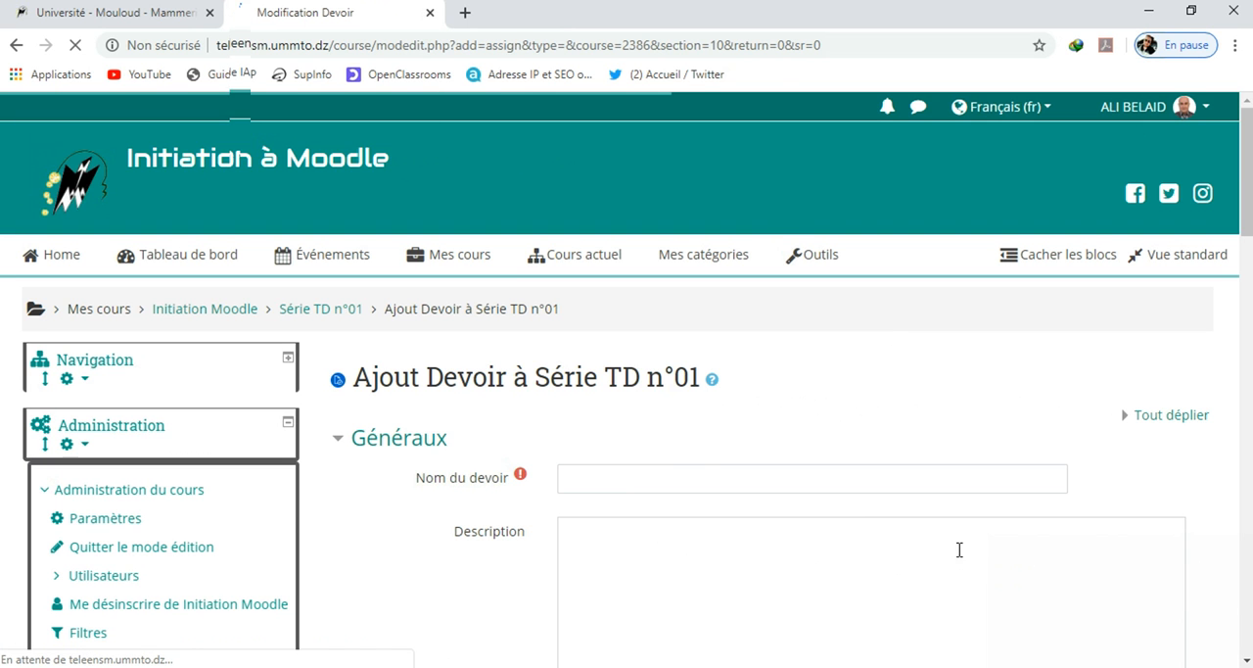
Name the assignment "Remise Série Td n°01"
click(695, 482)
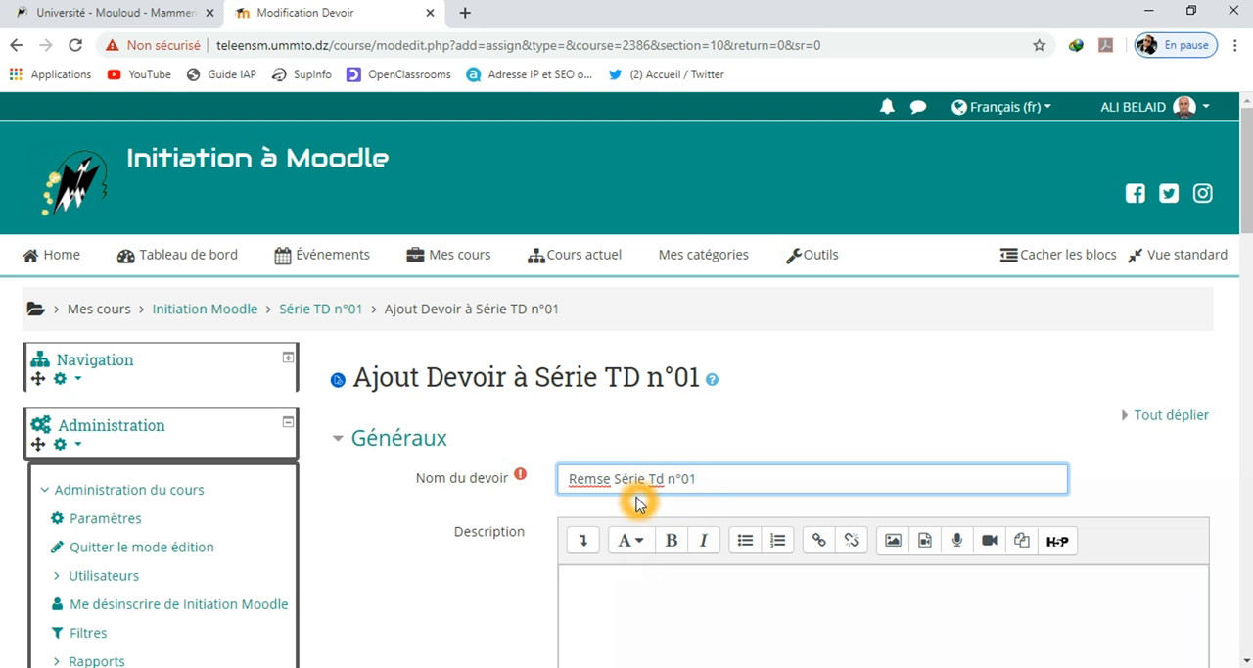
click(602, 480)
text(i)
click(730, 477)
scroll(672, 499, down, 4)
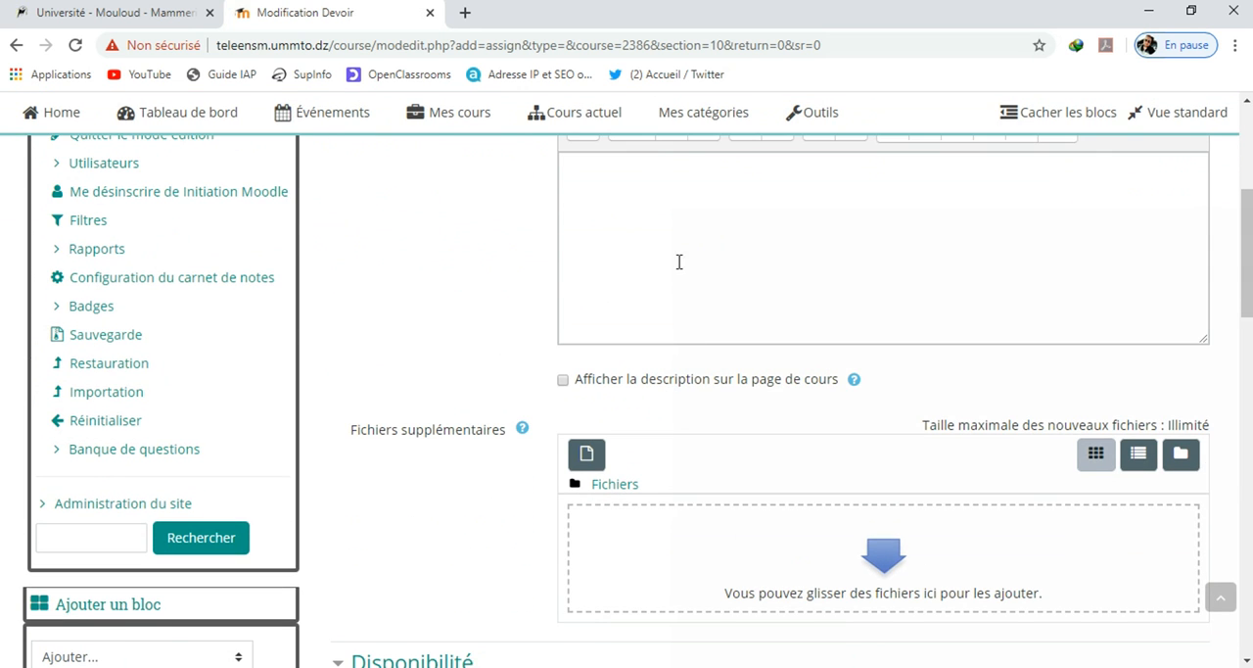
scroll(715, 271, down, 2)
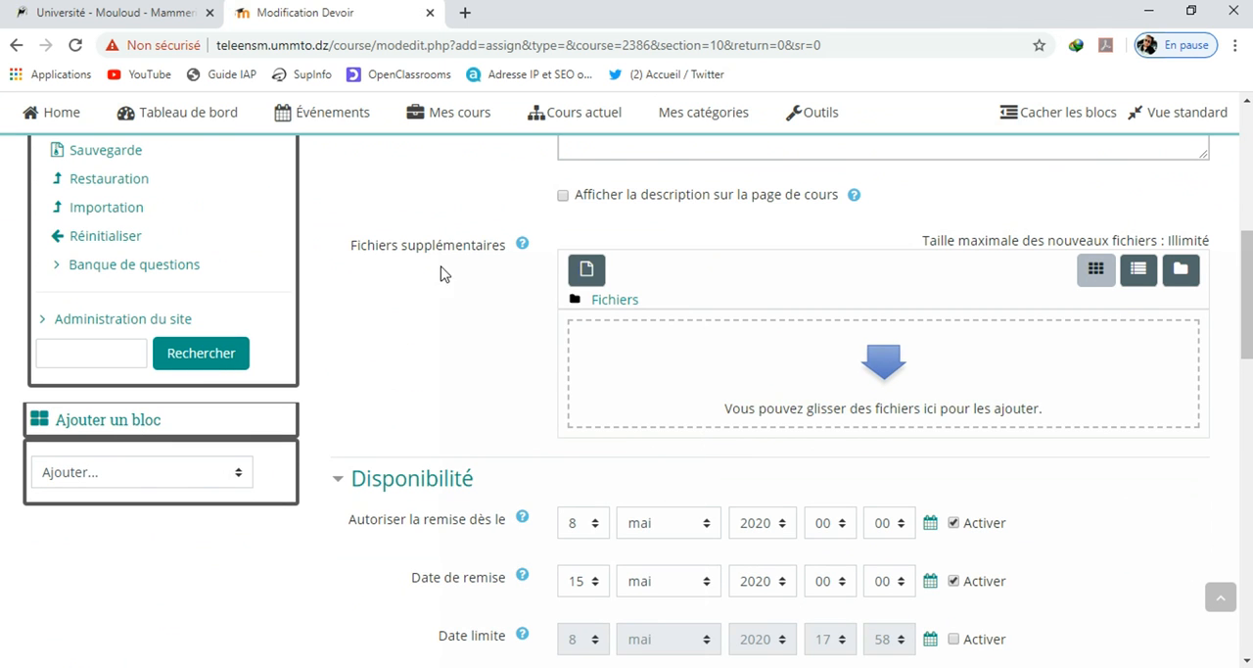
click(461, 259)
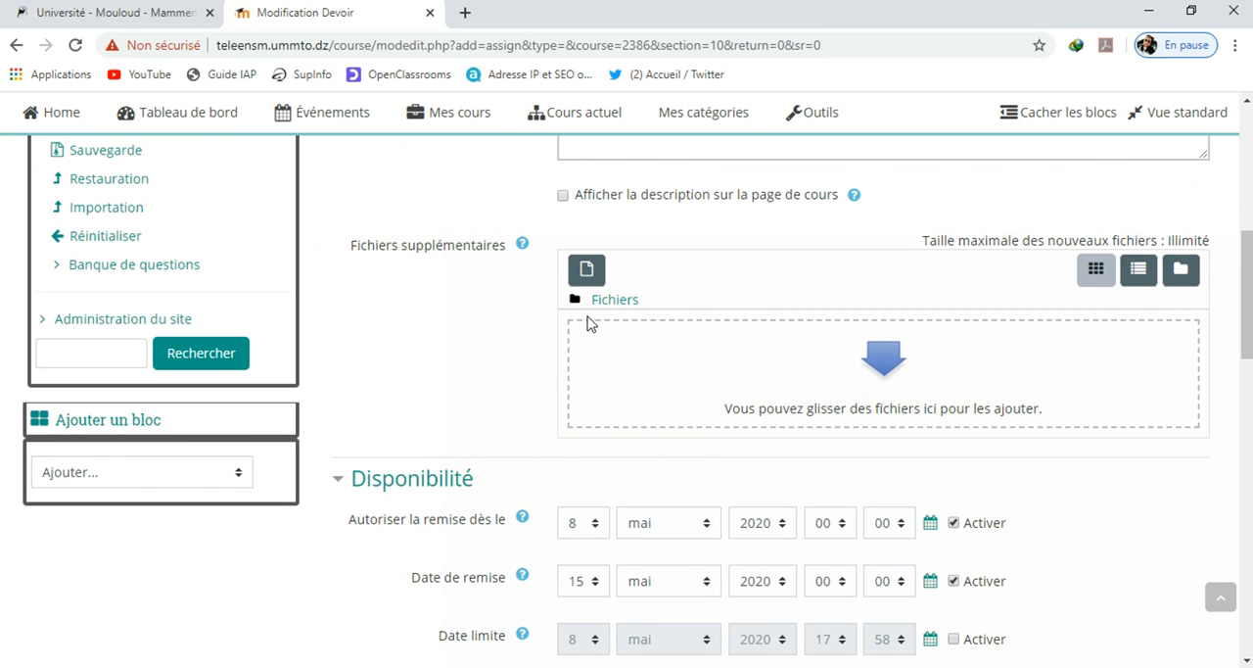
click(641, 376)
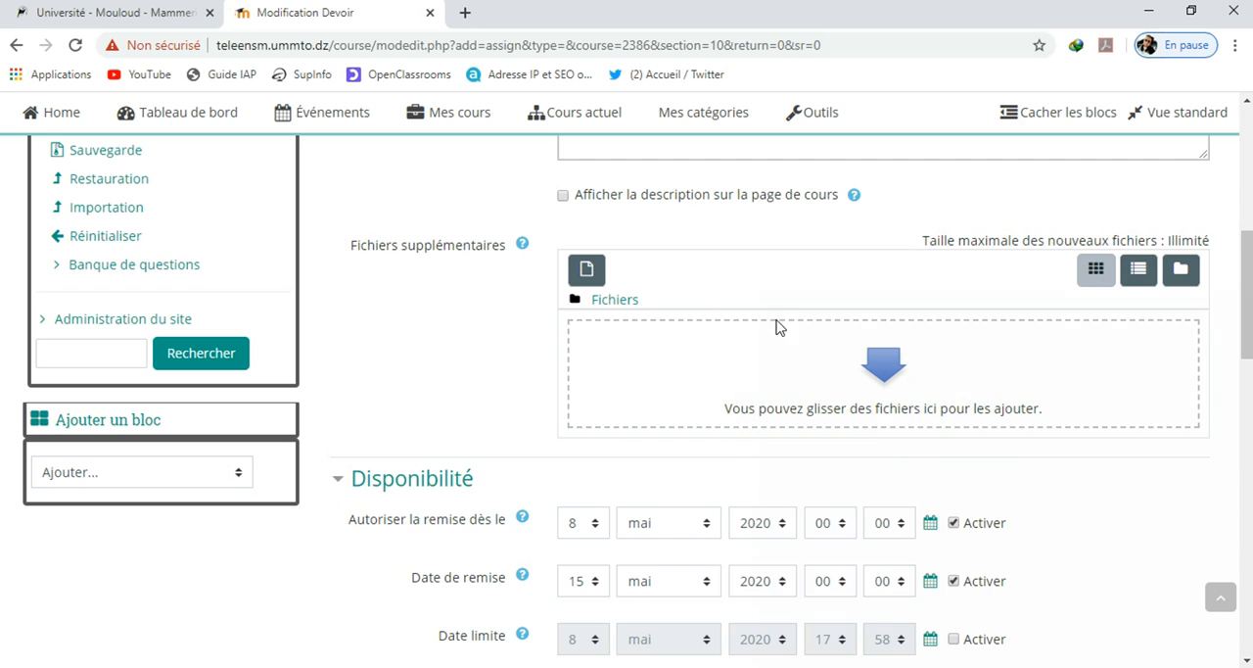
Enable the assignment's Date limite under Disponibilité and set its day to 15
scroll(782, 333, down, 3)
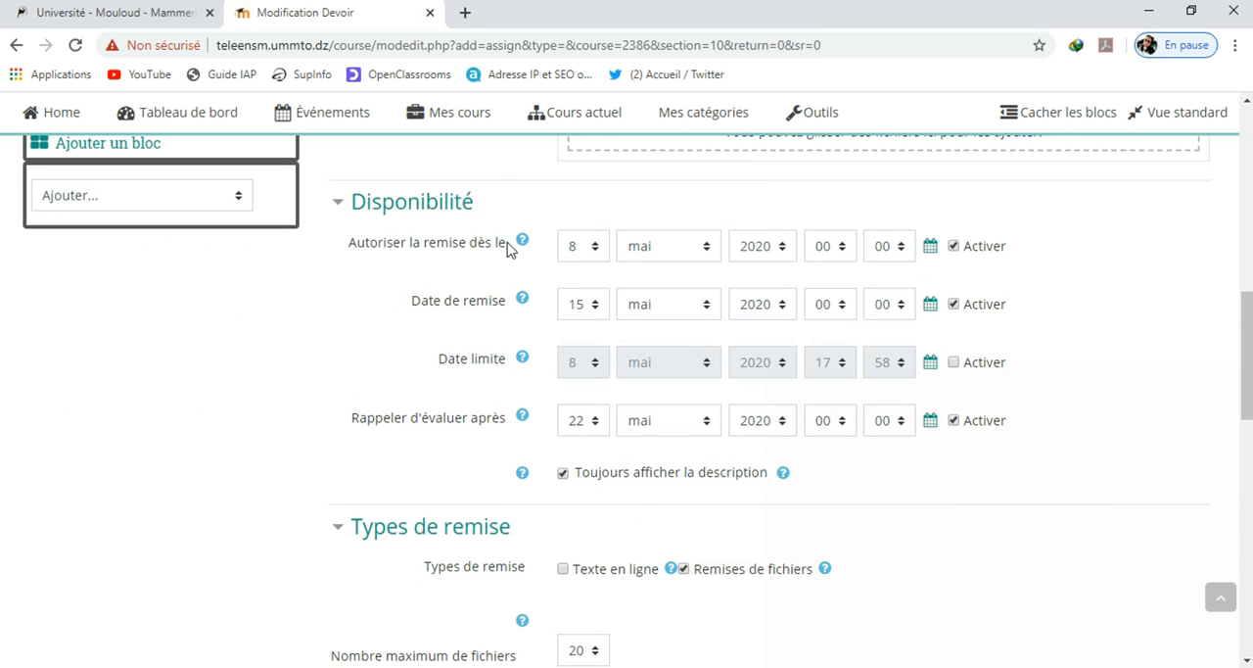
click(597, 261)
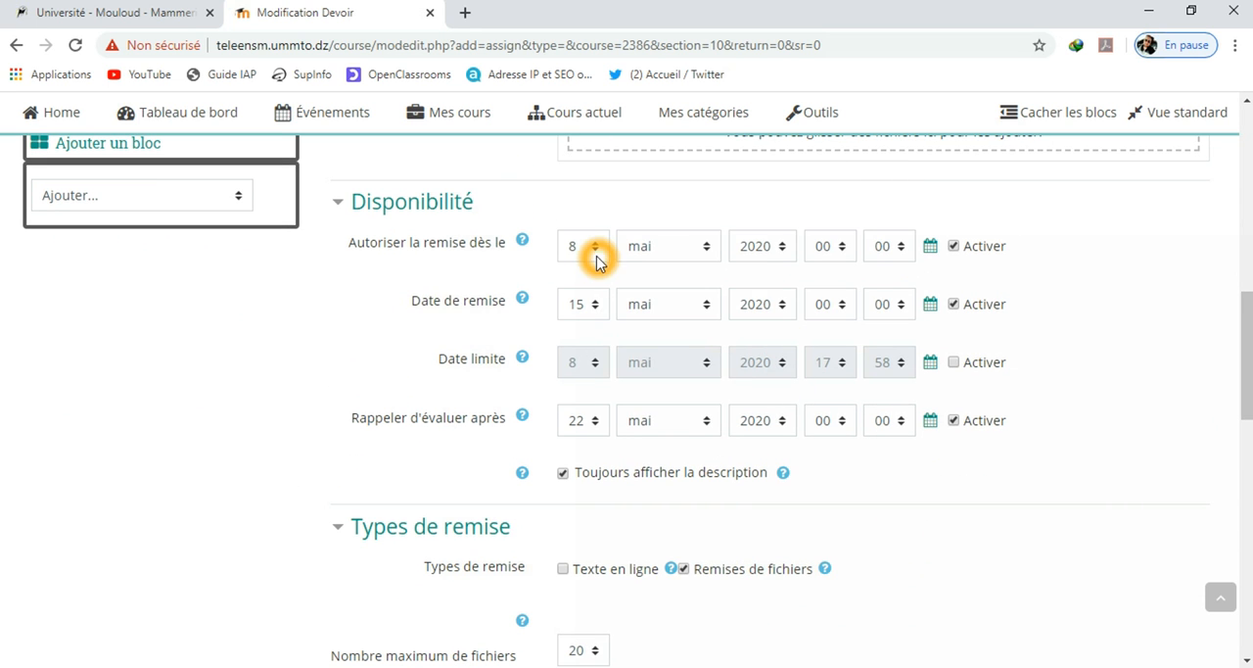
click(585, 306)
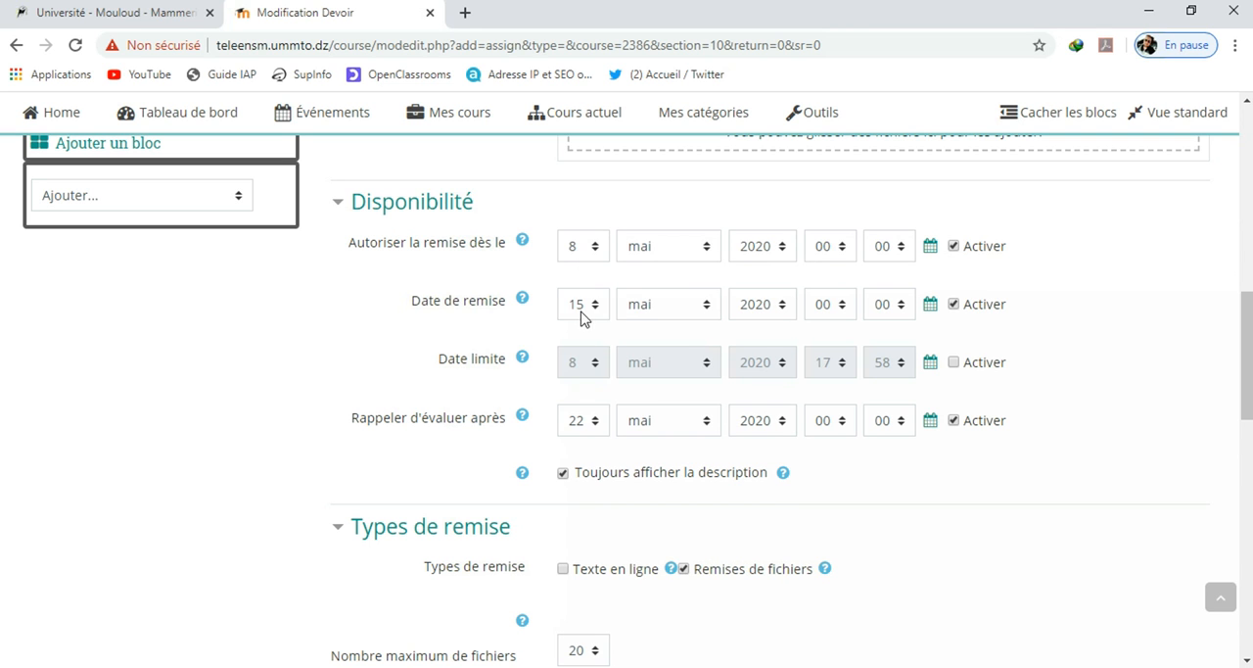
click(602, 312)
click(643, 301)
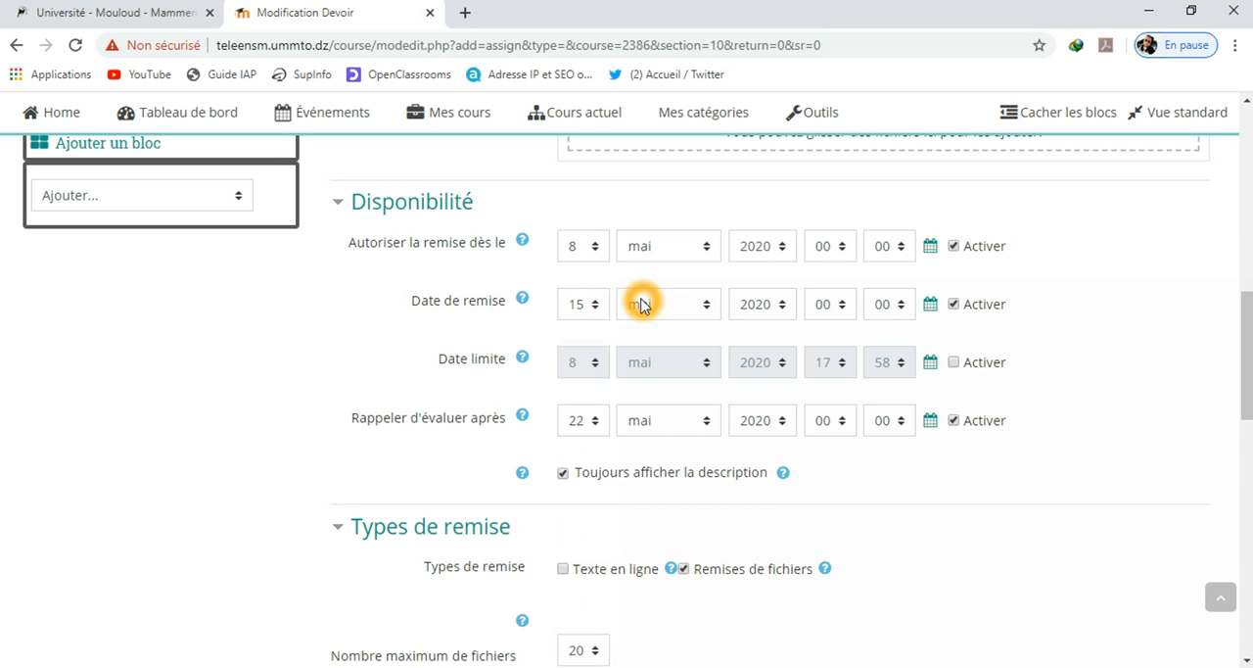
click(898, 364)
click(954, 364)
click(582, 363)
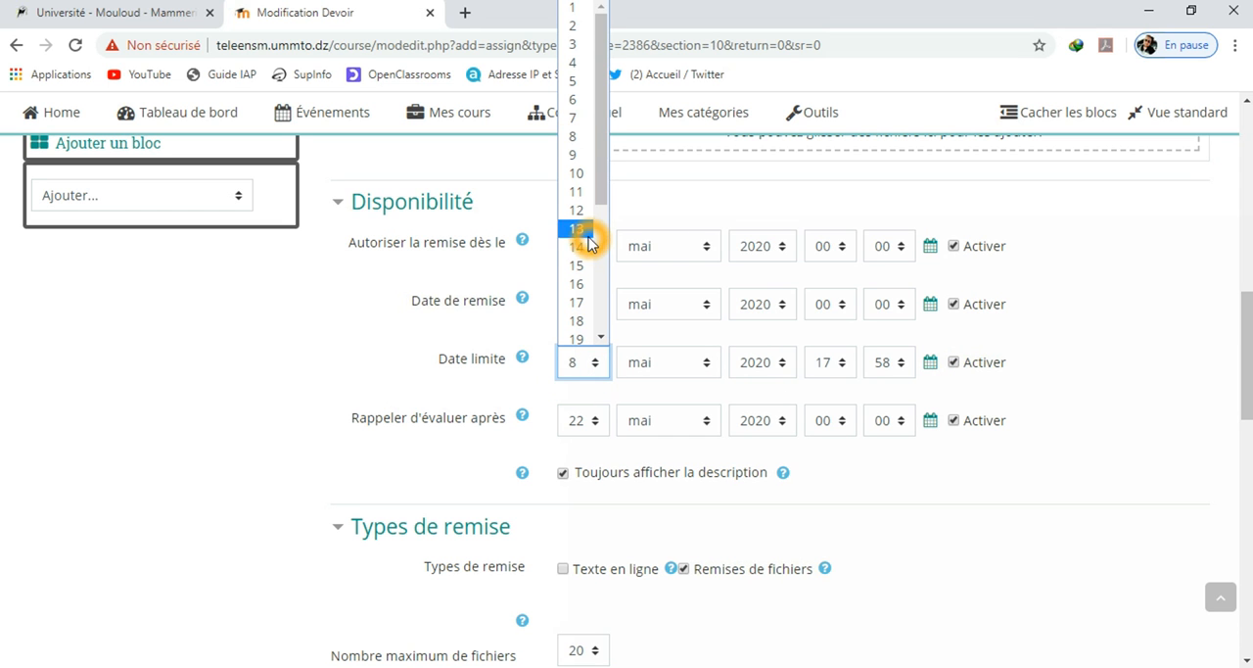
click(587, 267)
click(714, 520)
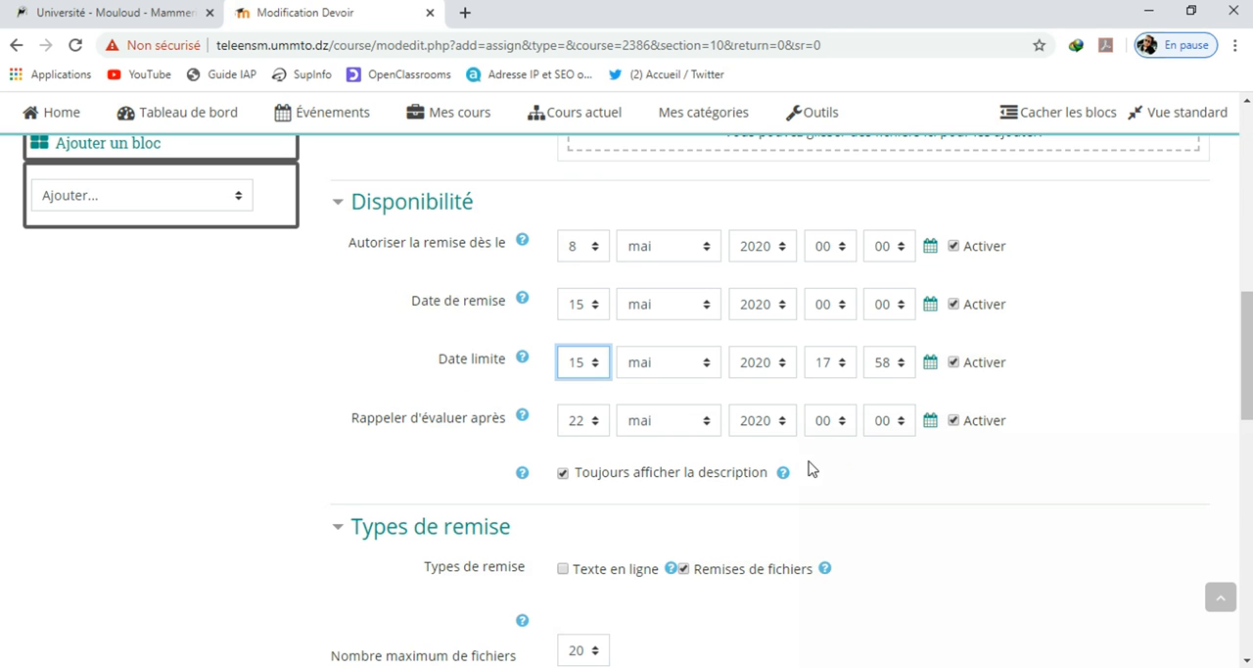
Expand the assignment's Note settings to check the maximum grade, then save the assignment and return to the course
scroll(872, 470, down, 3)
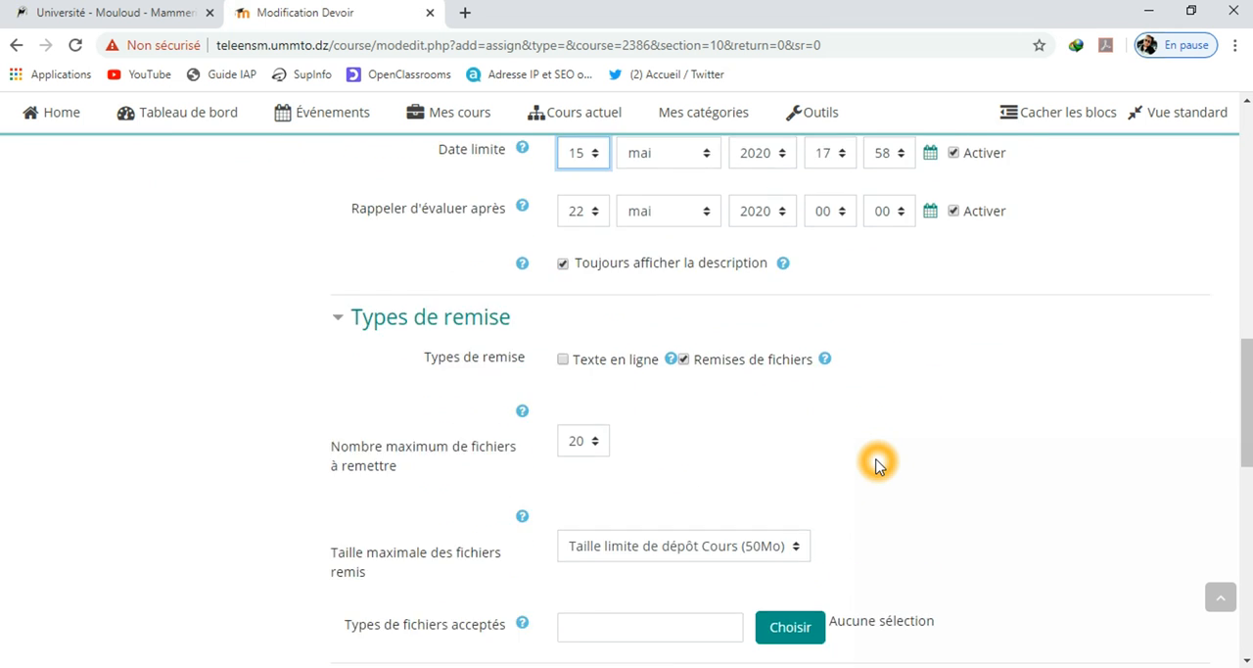
scroll(877, 465, down, 3)
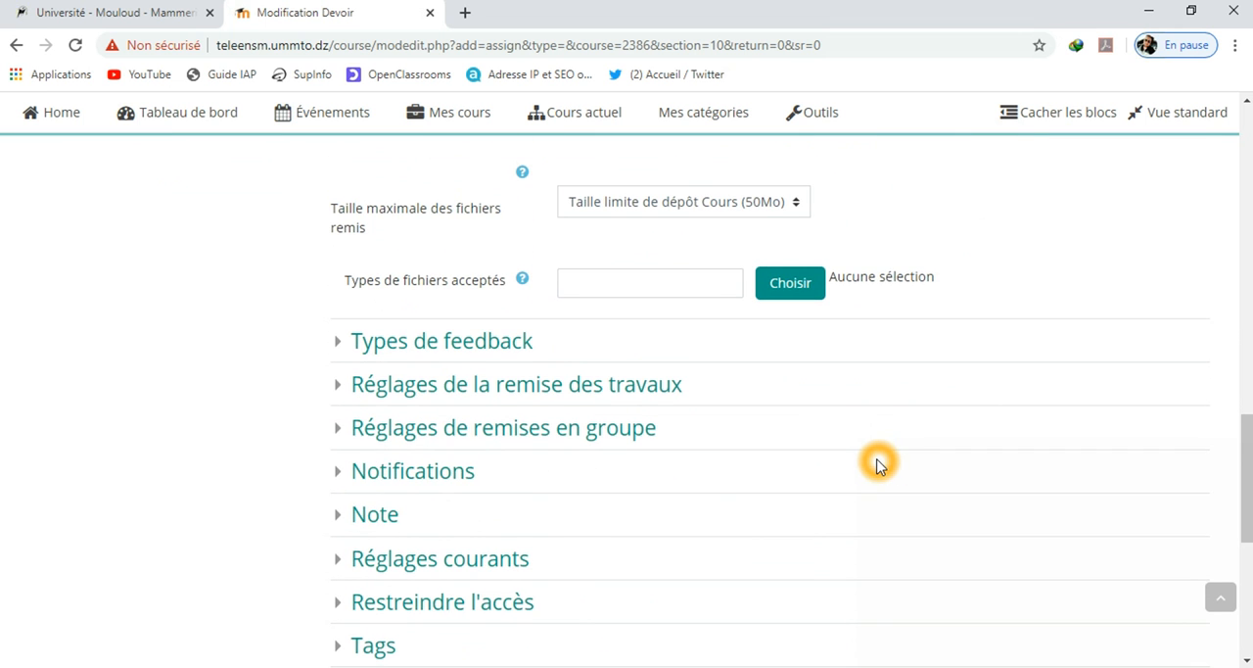
scroll(519, 529, down, 1)
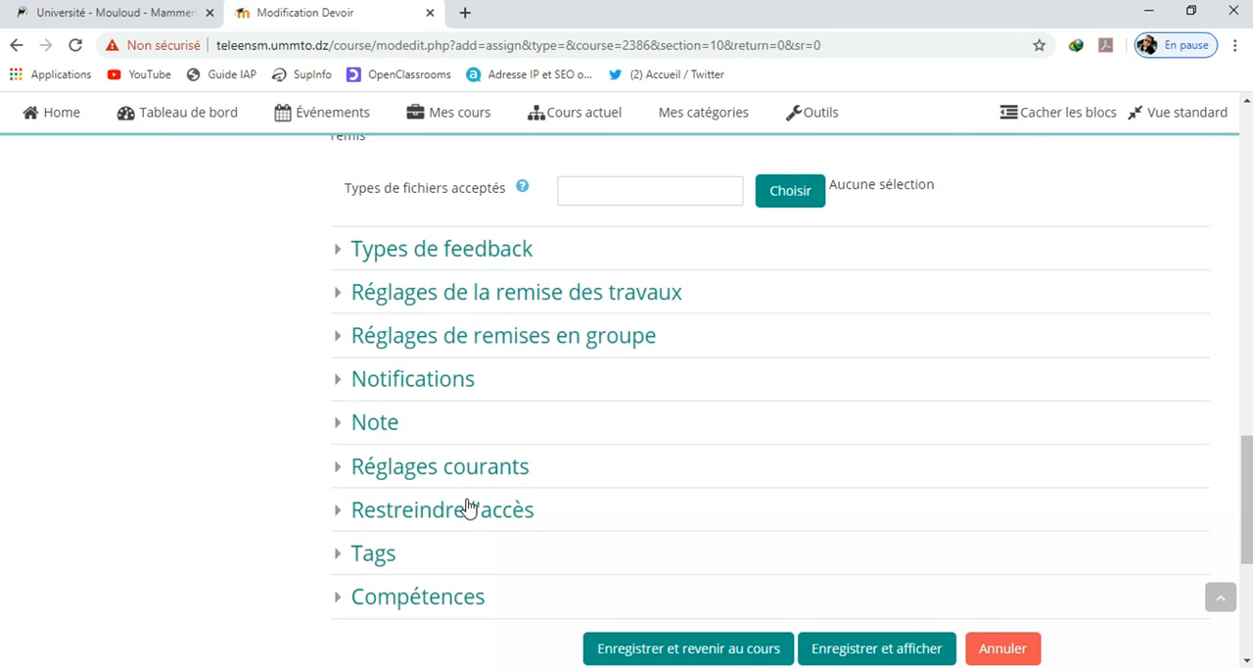
click(341, 423)
scroll(672, 369, down, 2)
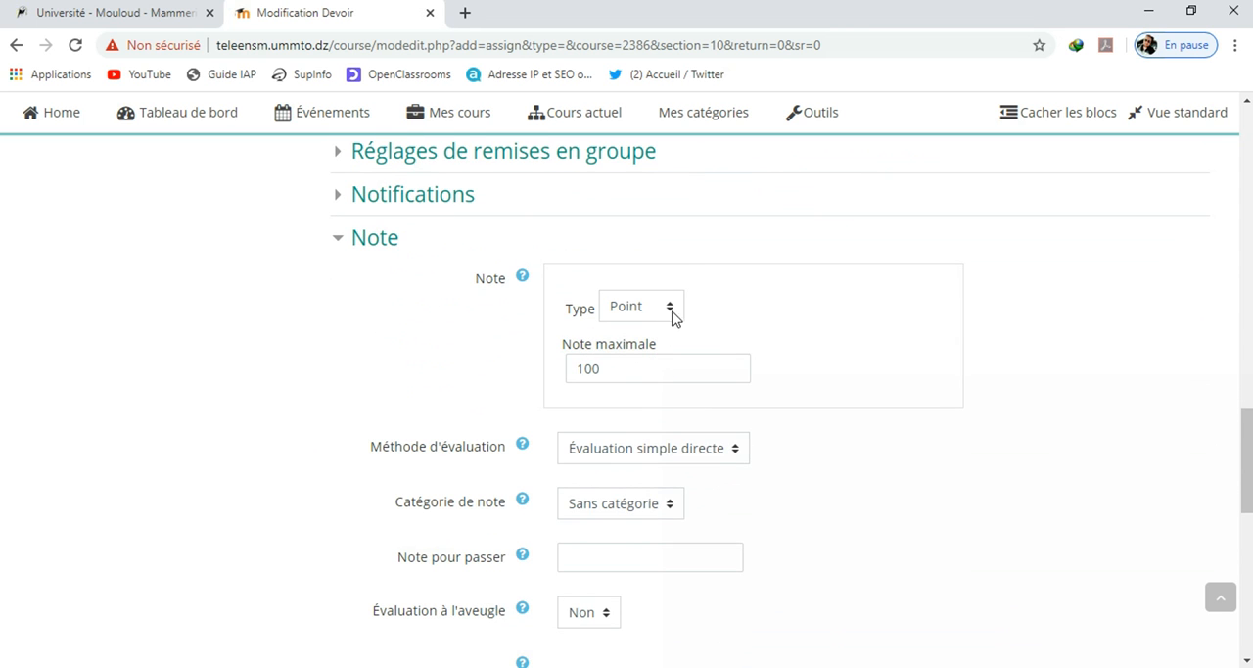
double_click(620, 370)
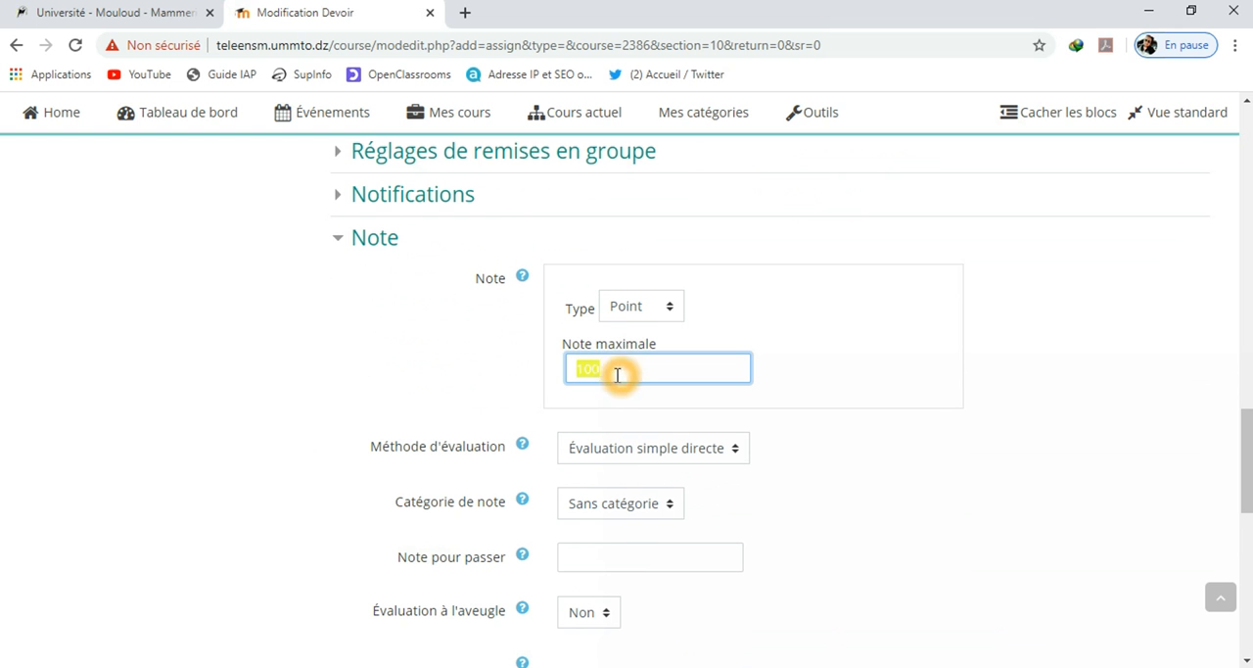
click(809, 491)
scroll(808, 490, down, 6)
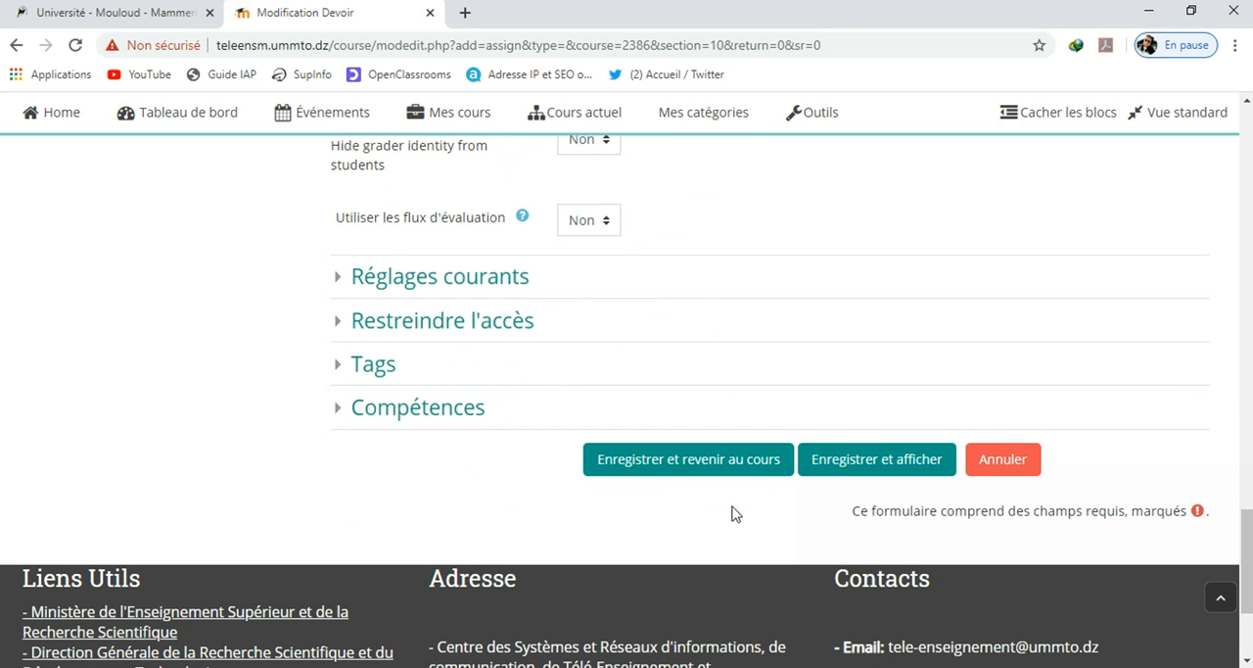
click(714, 464)
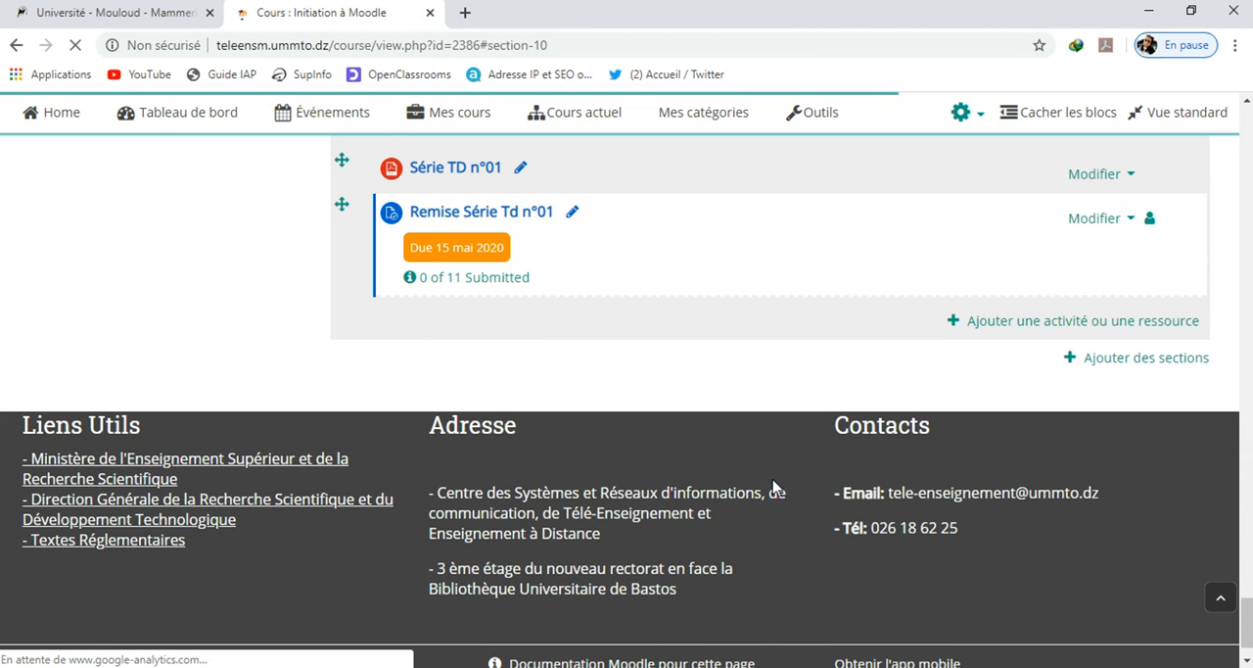
Open the assignment "Remise Série Td n°01" from the course page and examine its evaluation summary
scroll(774, 482, up, 1)
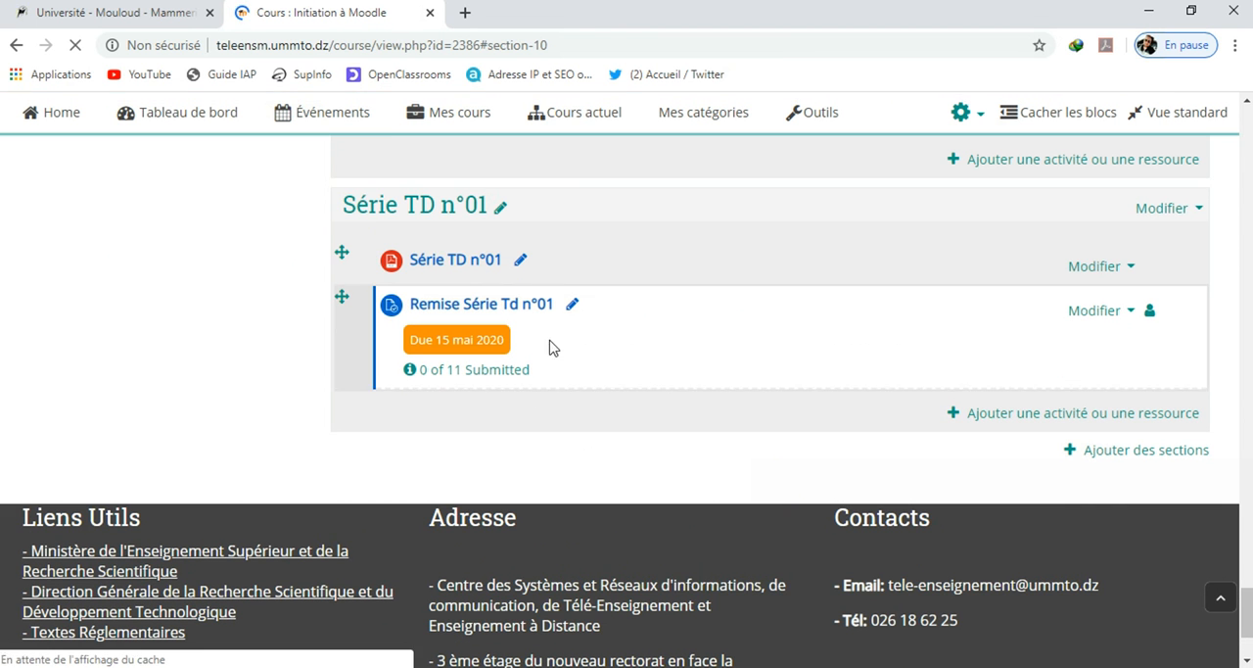
click(453, 266)
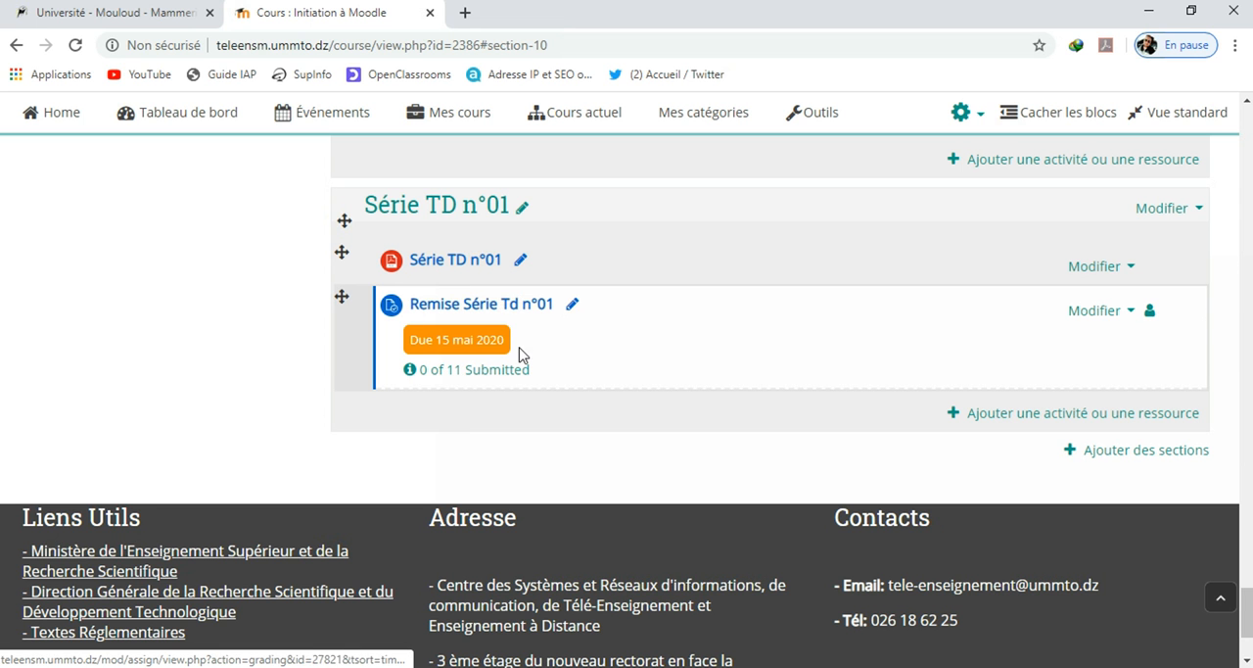
click(440, 306)
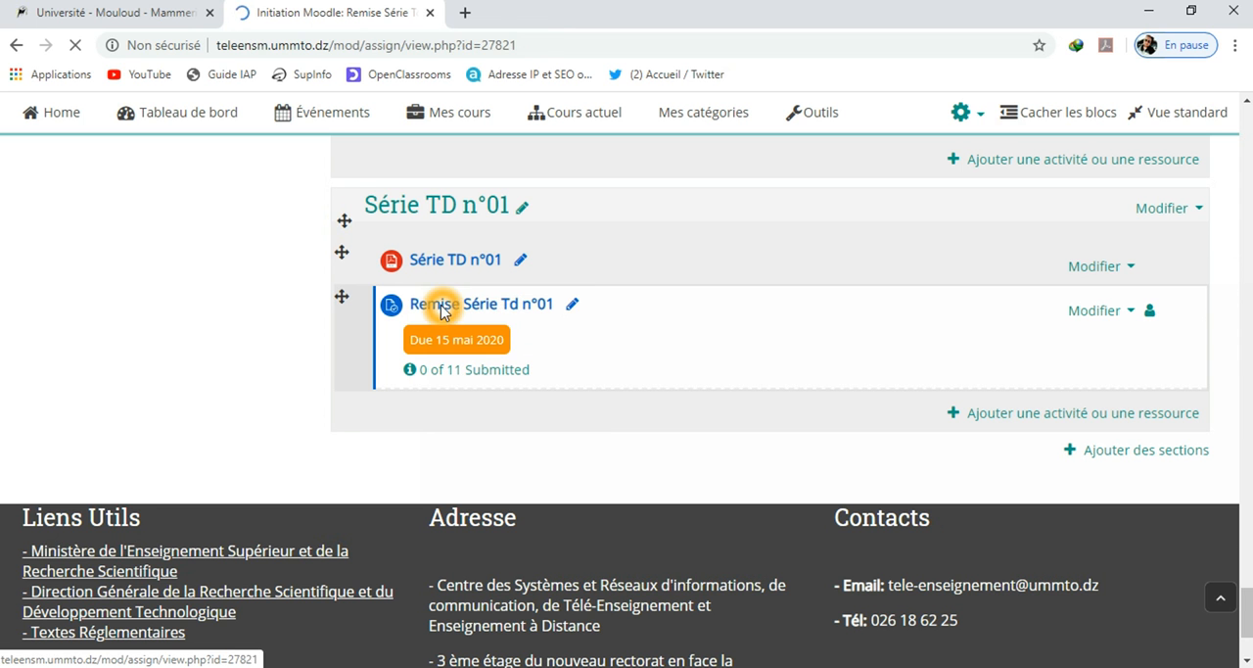
scroll(789, 368, down, 2)
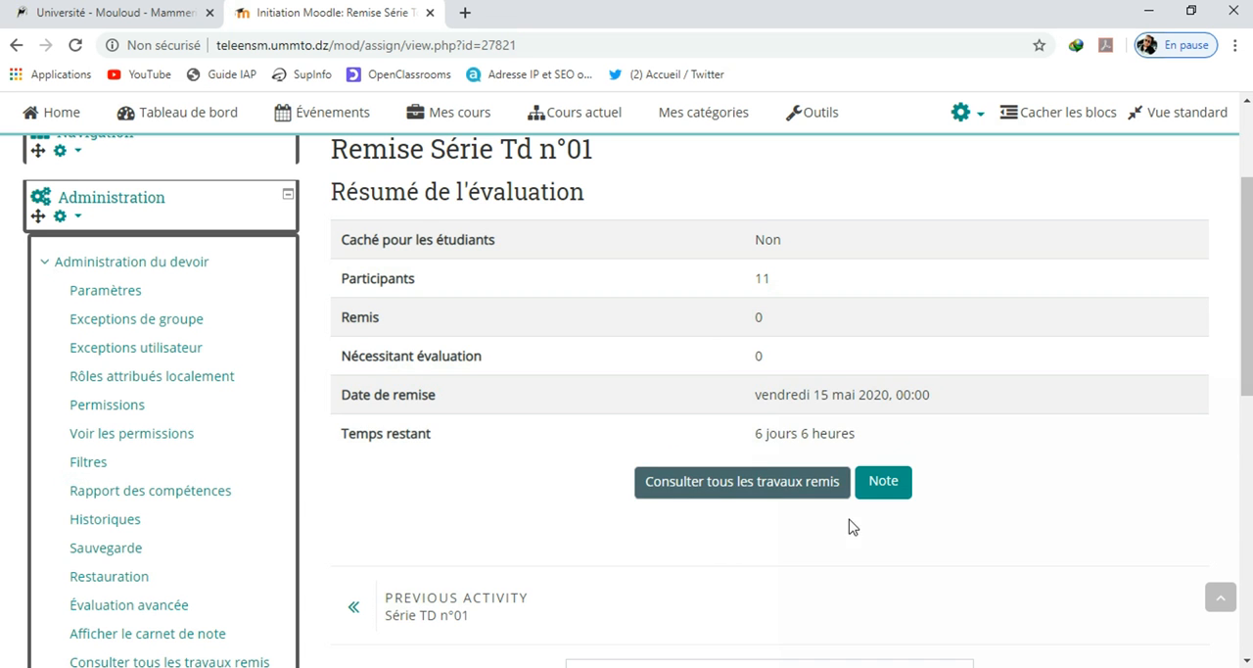
scroll(1009, 482, down, 1)
scroll(1009, 482, up, 1)
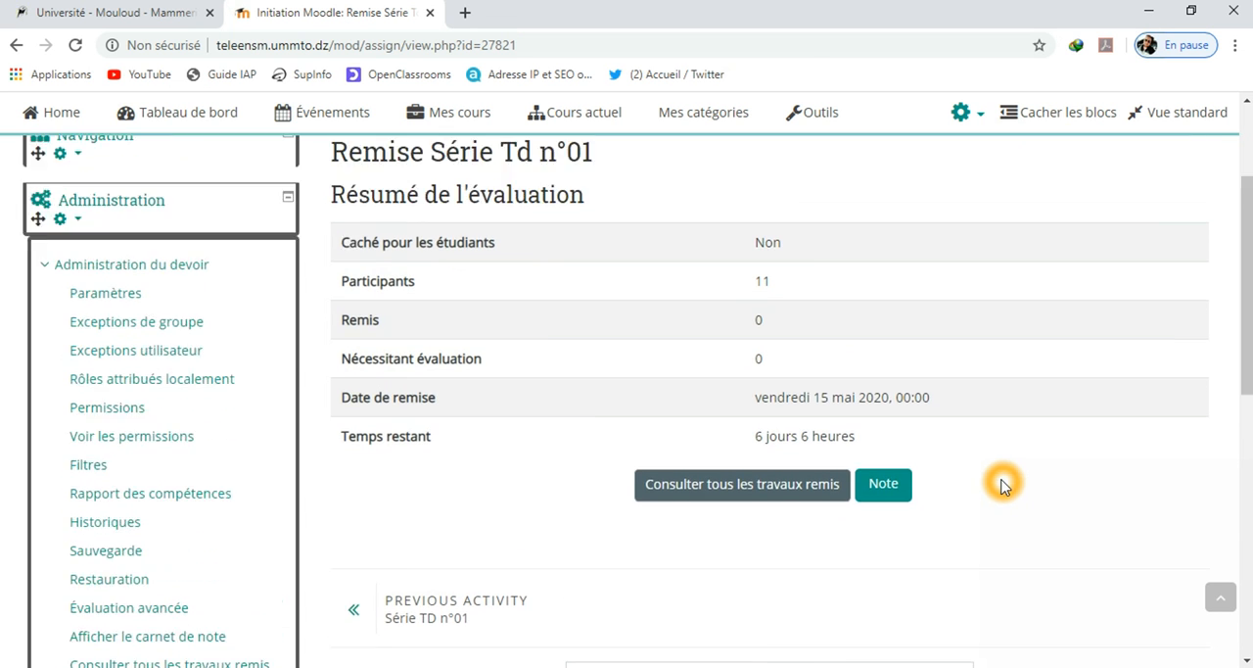
scroll(979, 495, up, 3)
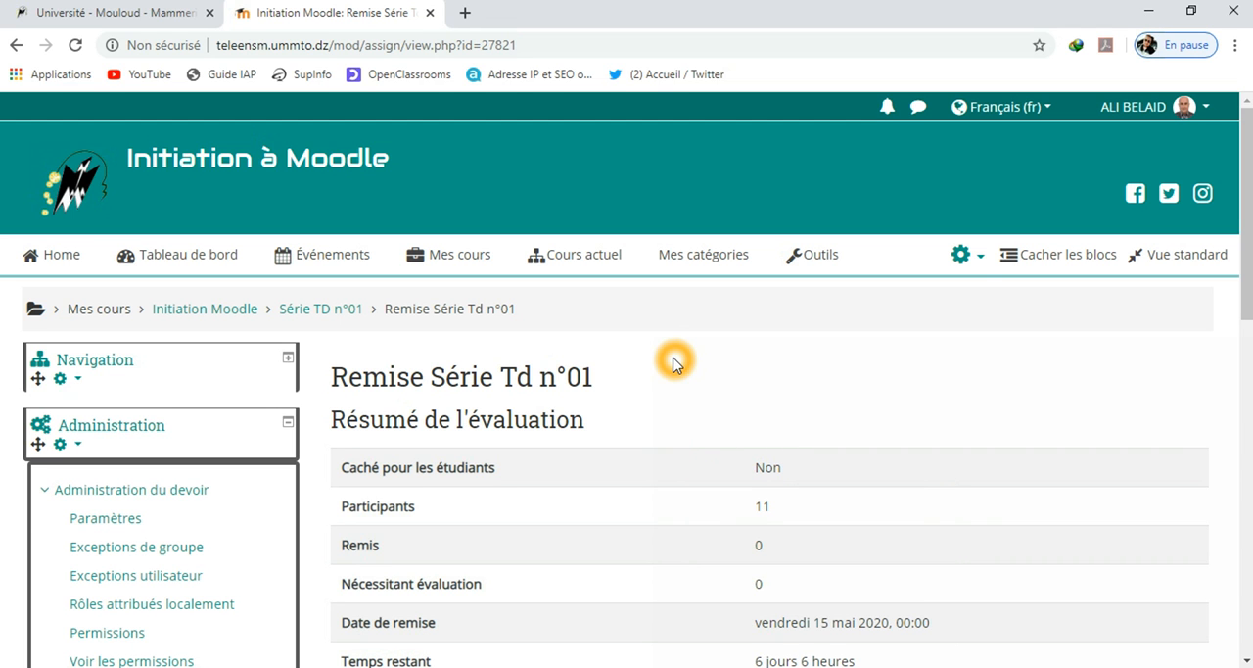
Log out of the teacher account
click(965, 256)
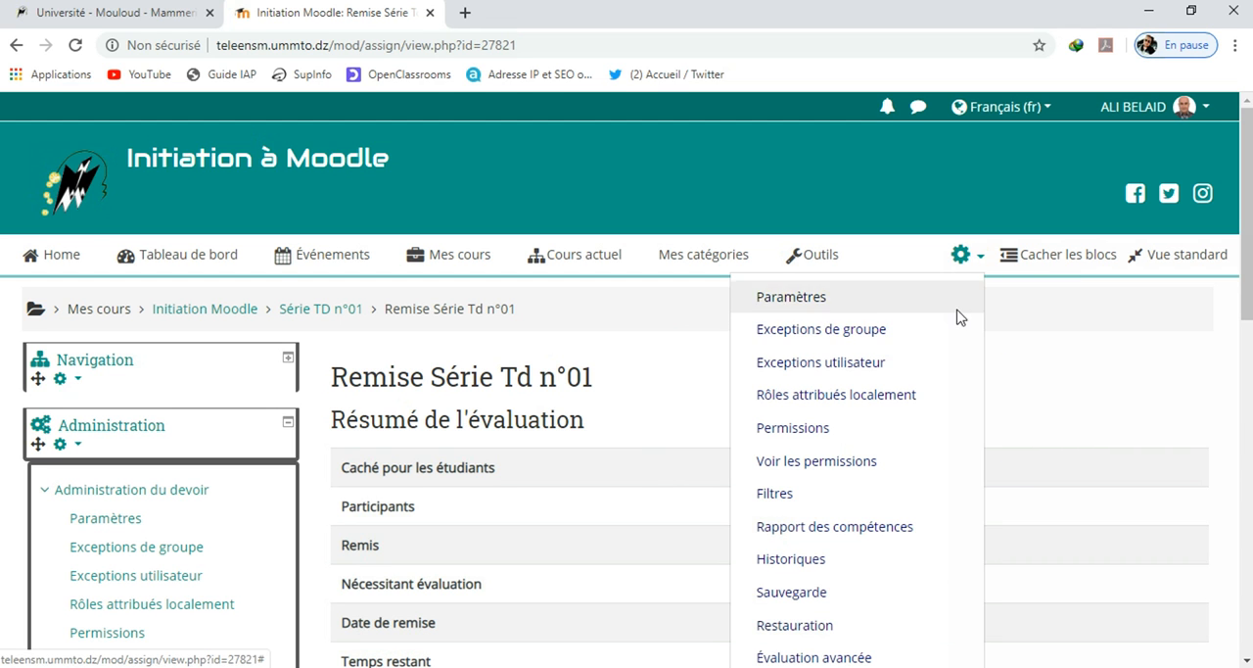
click(1023, 357)
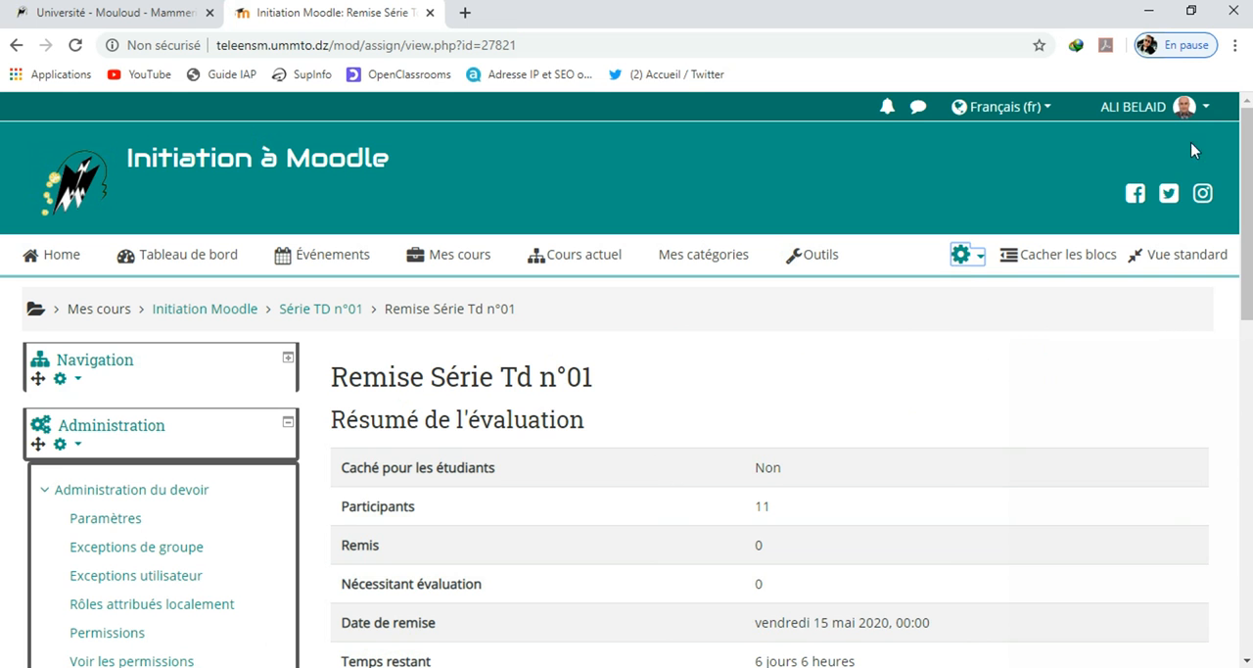
click(1205, 109)
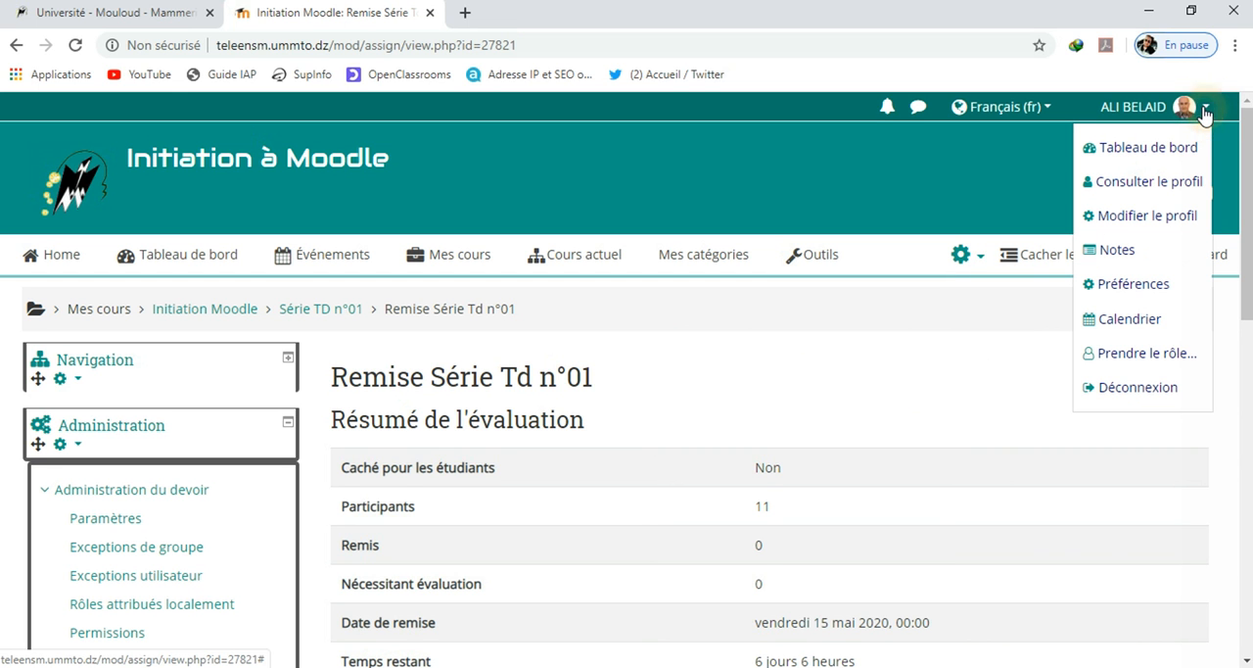
click(1152, 385)
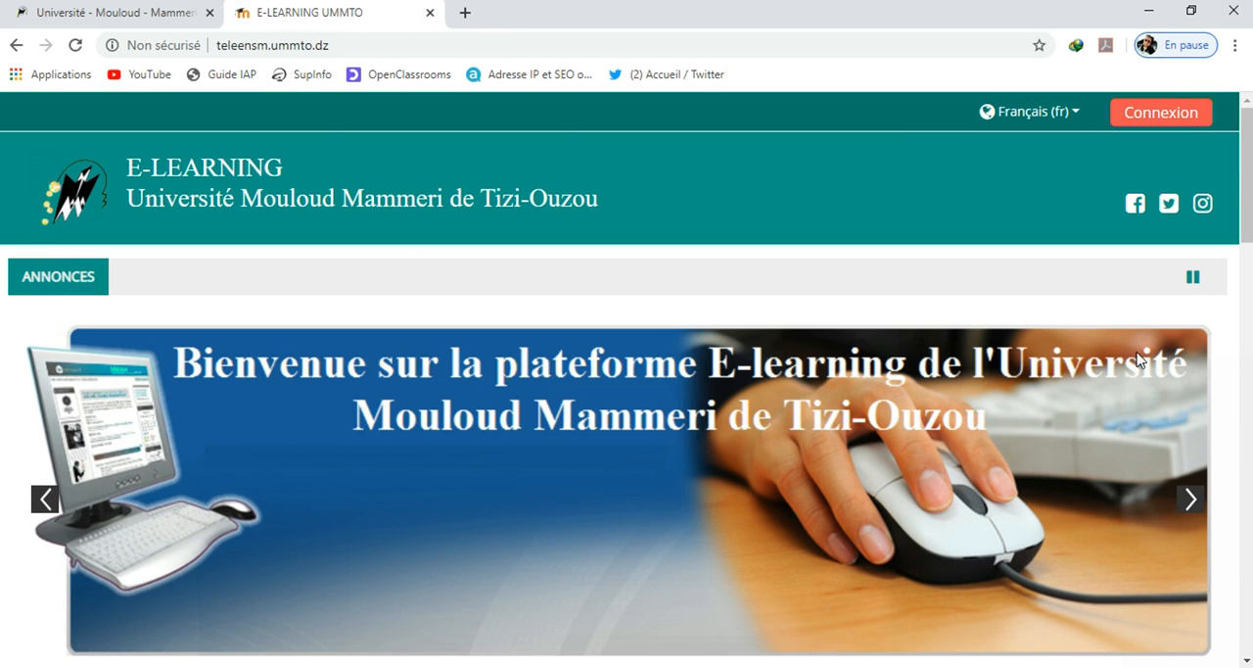
Log in to the e-learning platform as a student with the account's username and saved password
click(1132, 121)
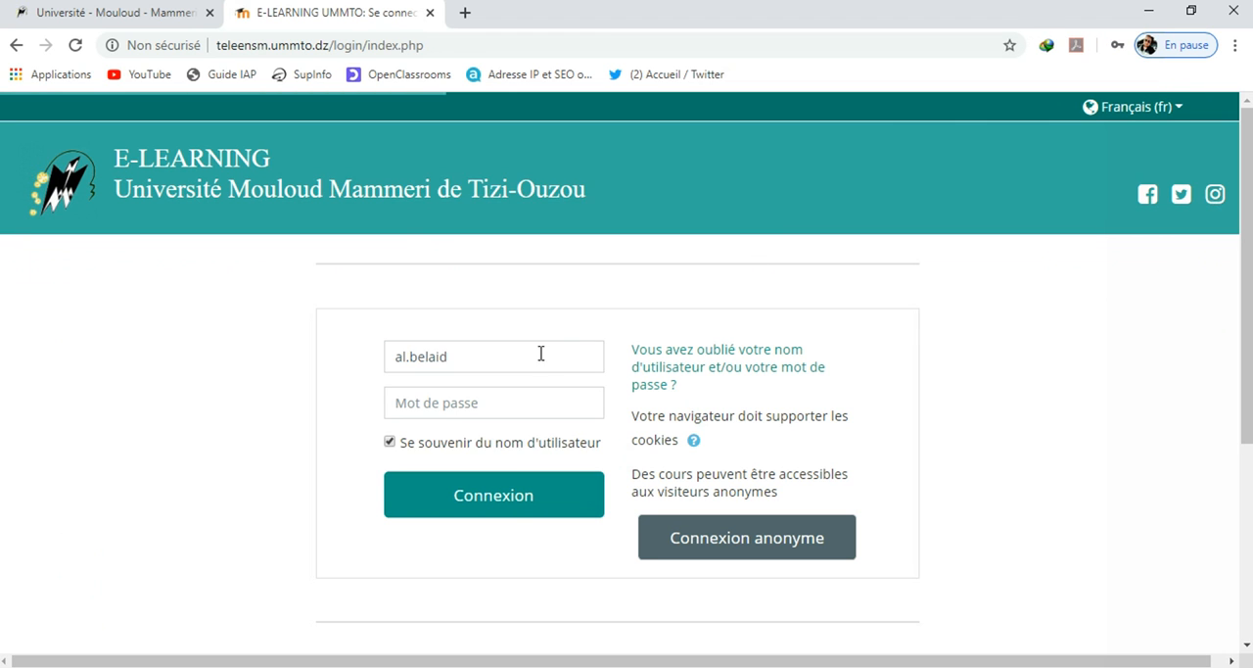
click(541, 354)
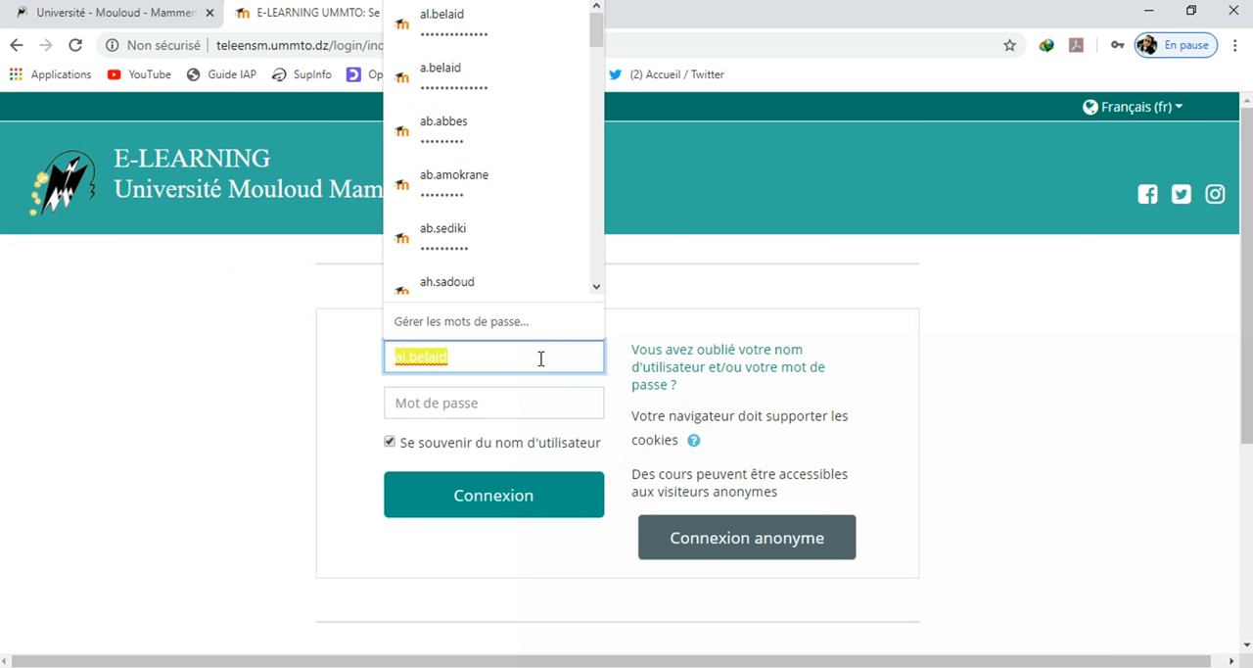
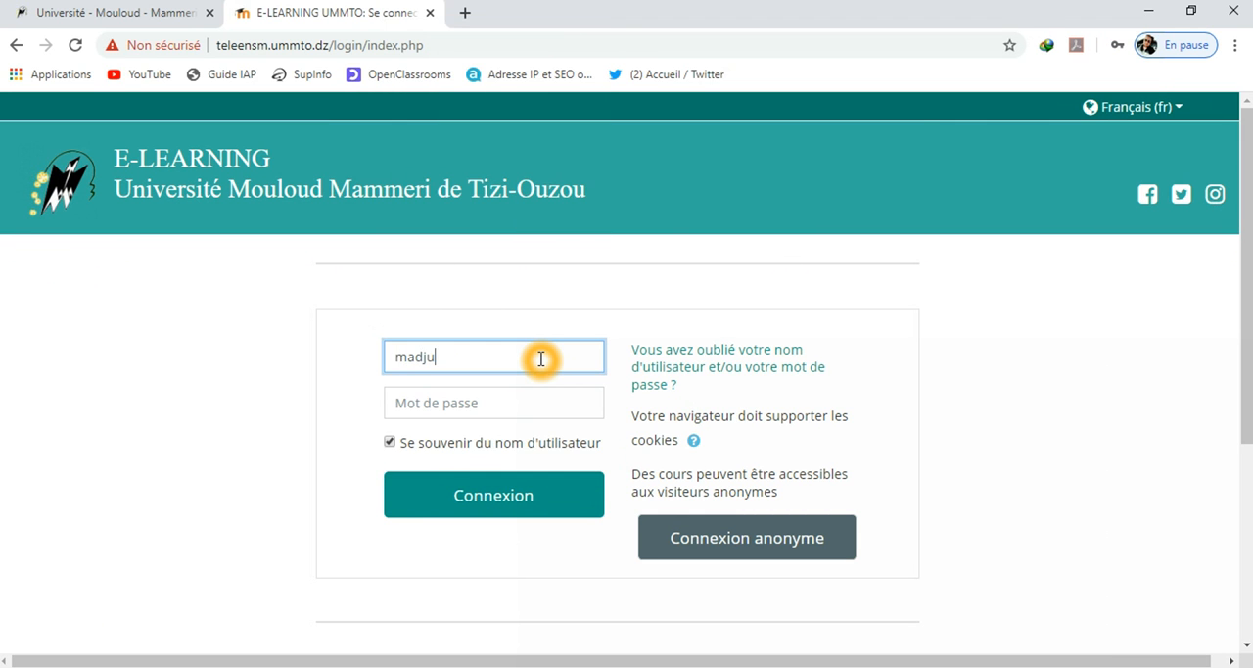
key(BackSpace)
click(502, 392)
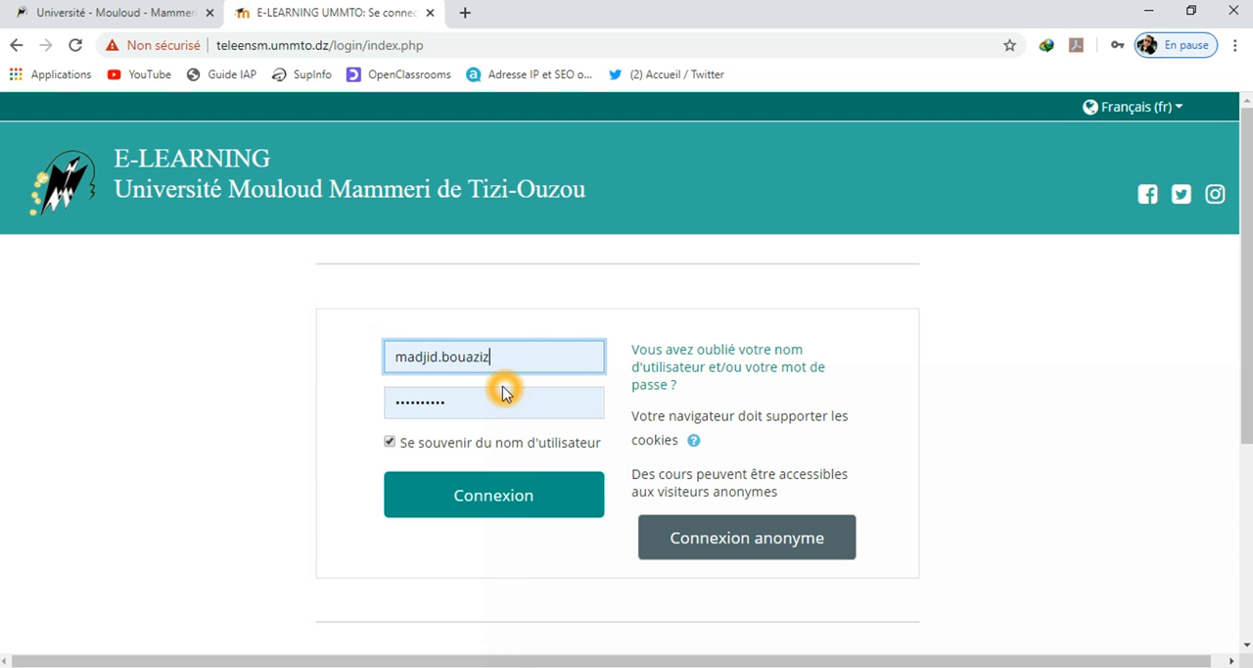
click(462, 485)
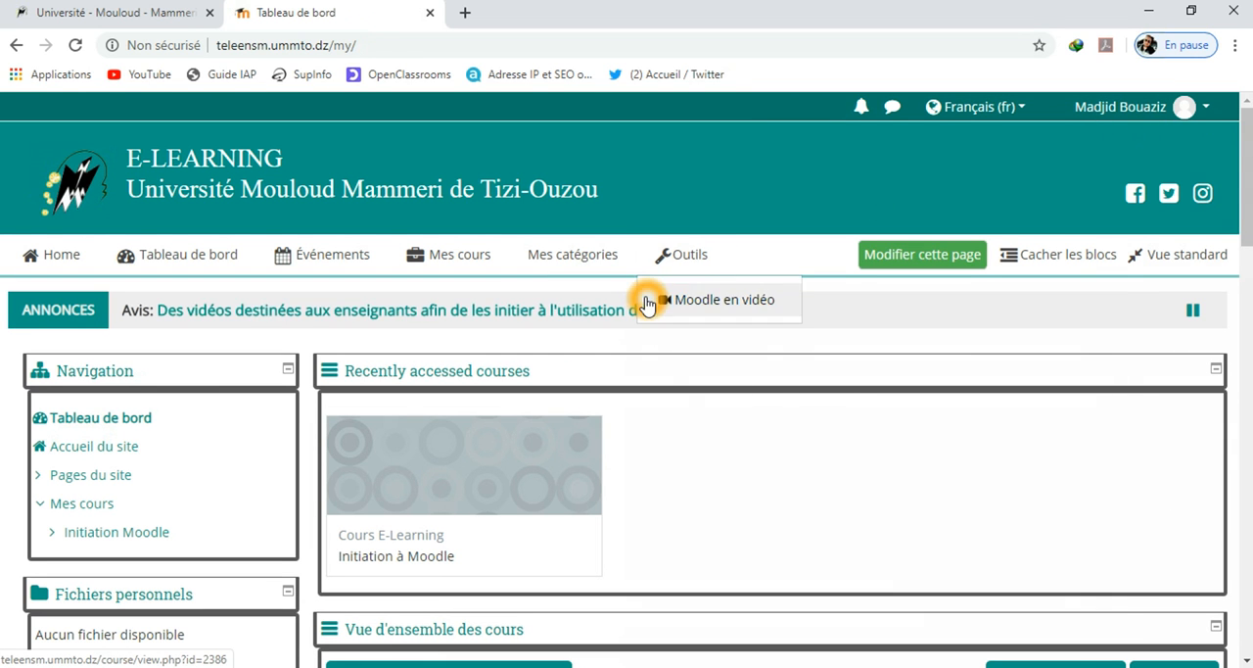
Start adding a submission for "Remise Série Td n°01" from the Timeline block on the dashboard
click(461, 255)
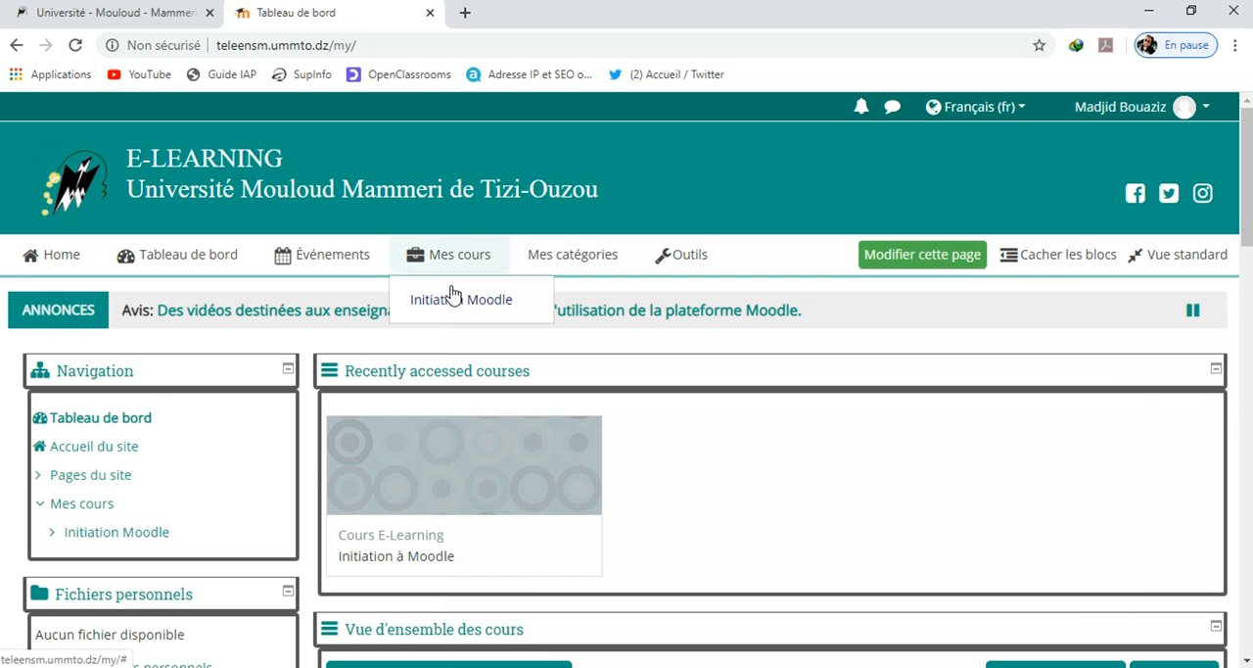
click(434, 301)
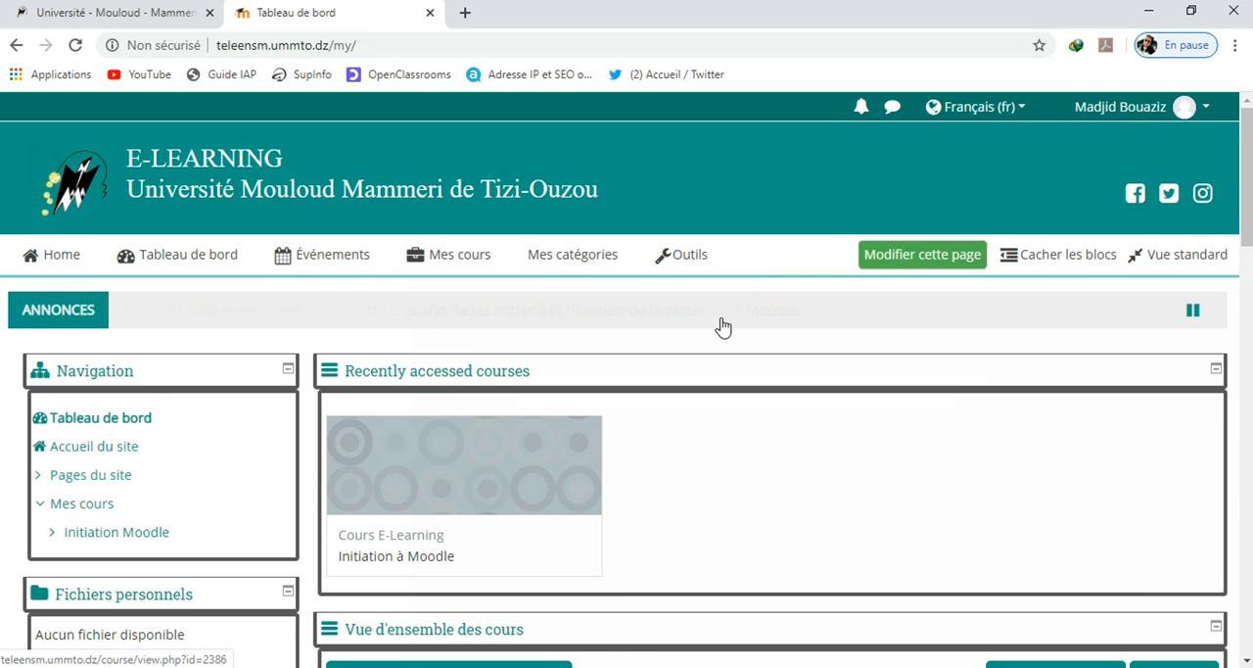
scroll(722, 321, down, 3)
scroll(722, 321, down, 2)
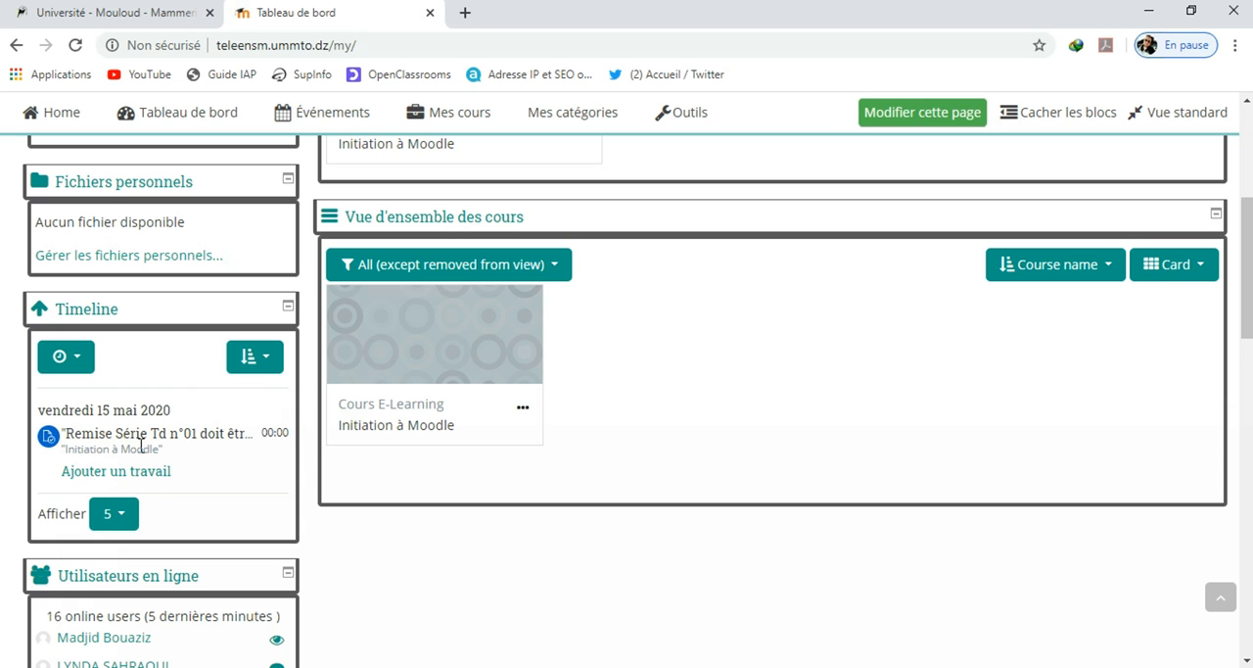
click(204, 450)
scroll(627, 456, up, 5)
scroll(632, 457, down, 5)
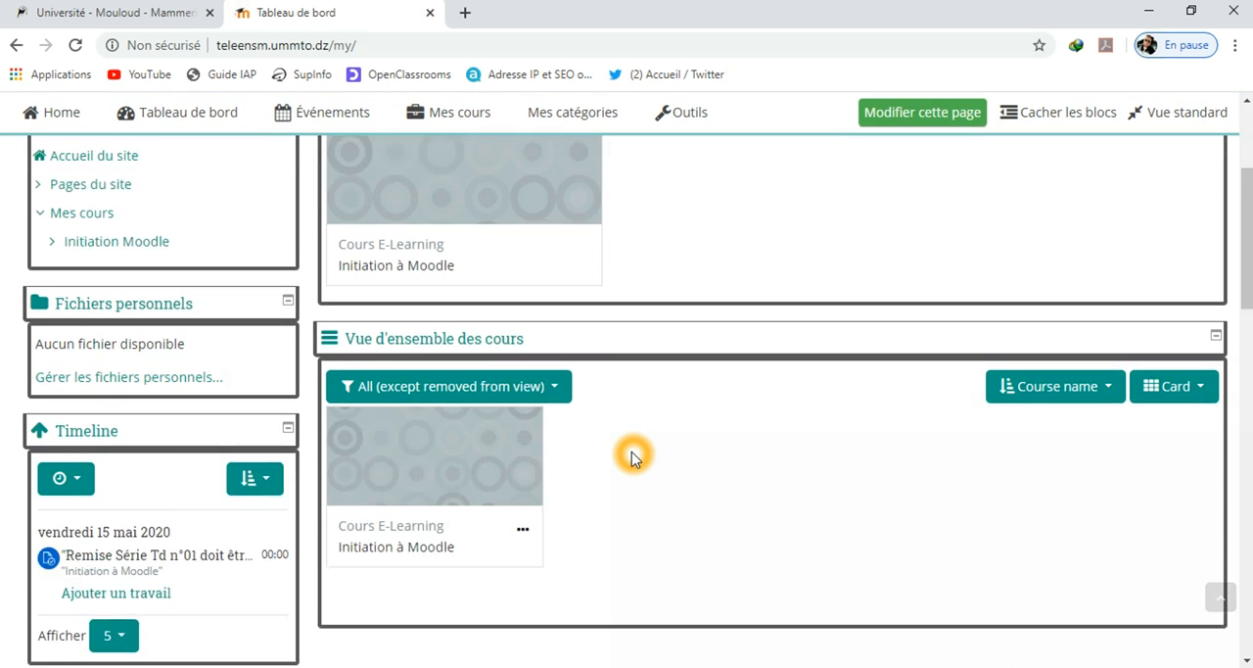
click(159, 474)
click(157, 480)
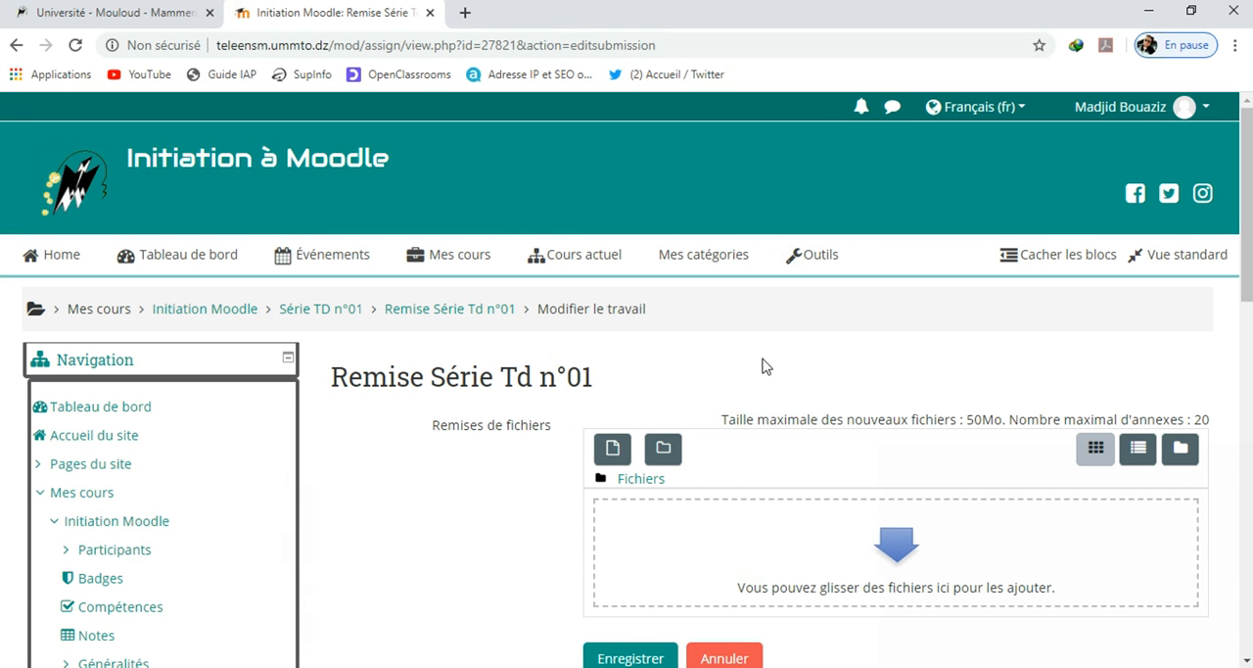
click(840, 546)
click(812, 537)
scroll(812, 538, down, 1)
click(832, 457)
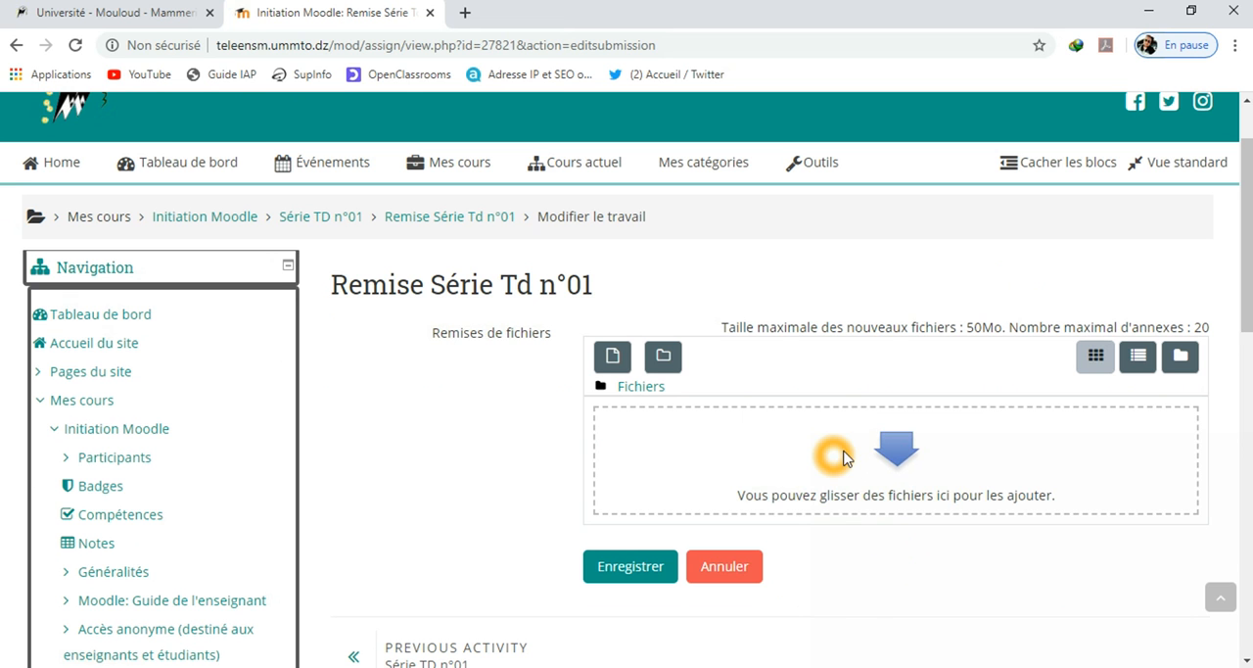
click(901, 463)
scroll(899, 587, up, 1)
click(899, 587)
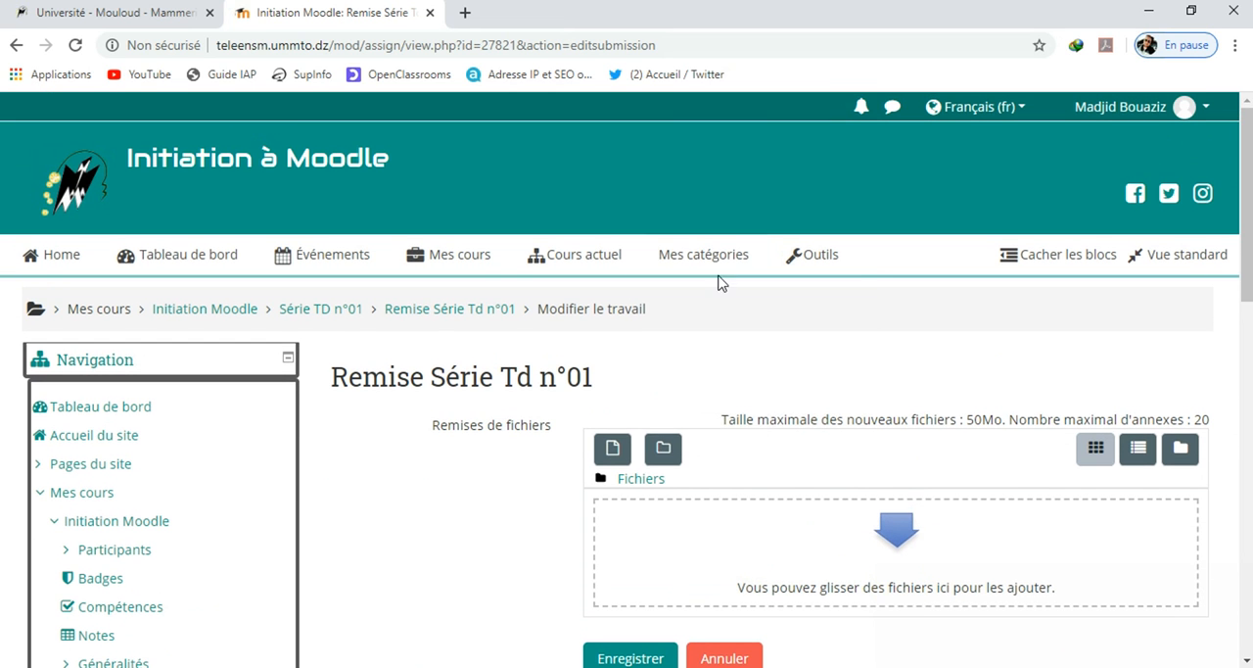
Go to the course "Initiation Moodle" and open the assignment "Remise Série Td n°01" from its course page
click(456, 257)
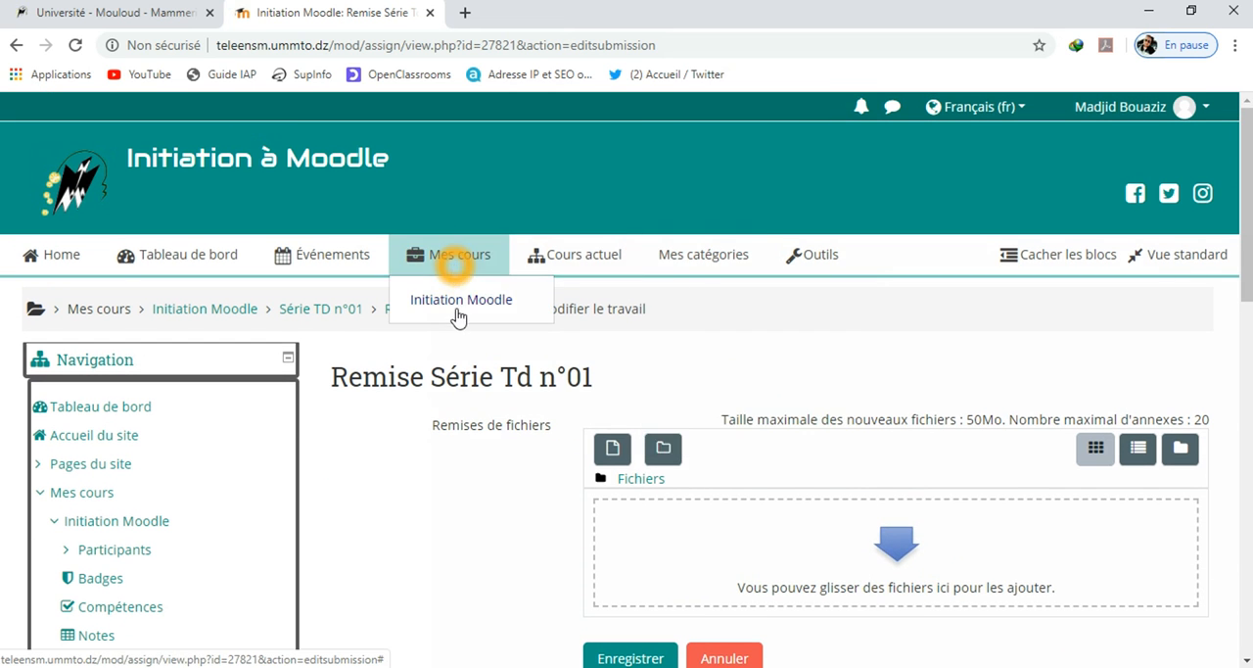
click(460, 302)
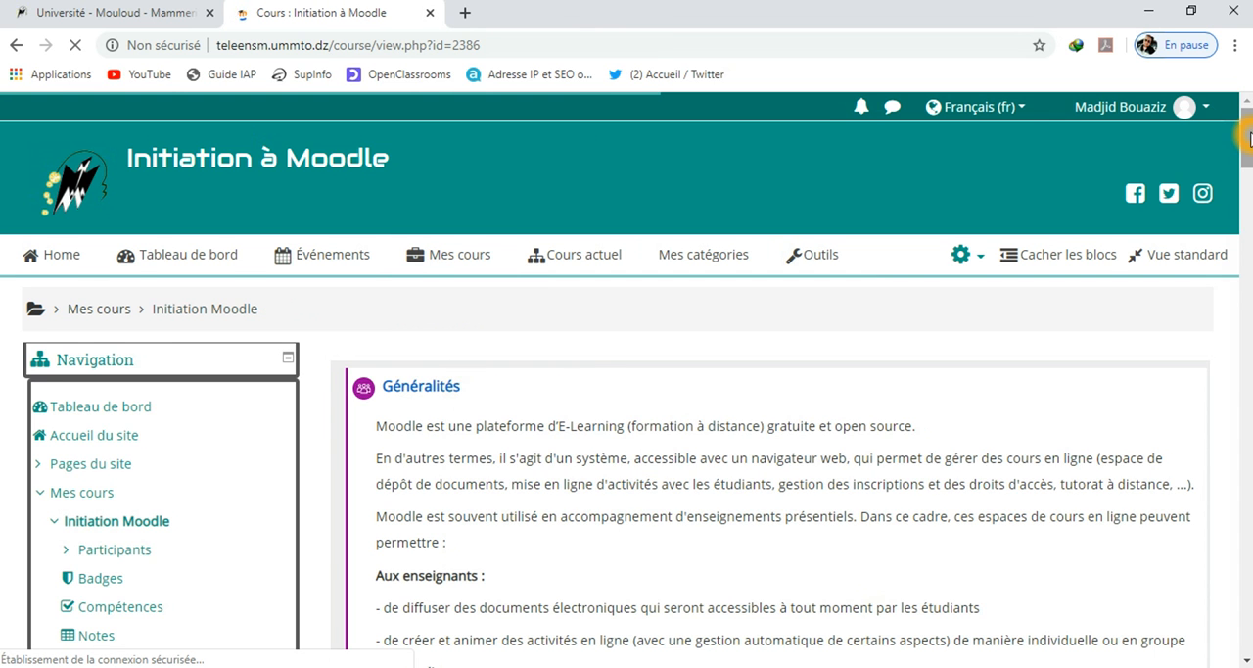
drag(1247, 138, 1245, 656)
click(428, 225)
click(423, 146)
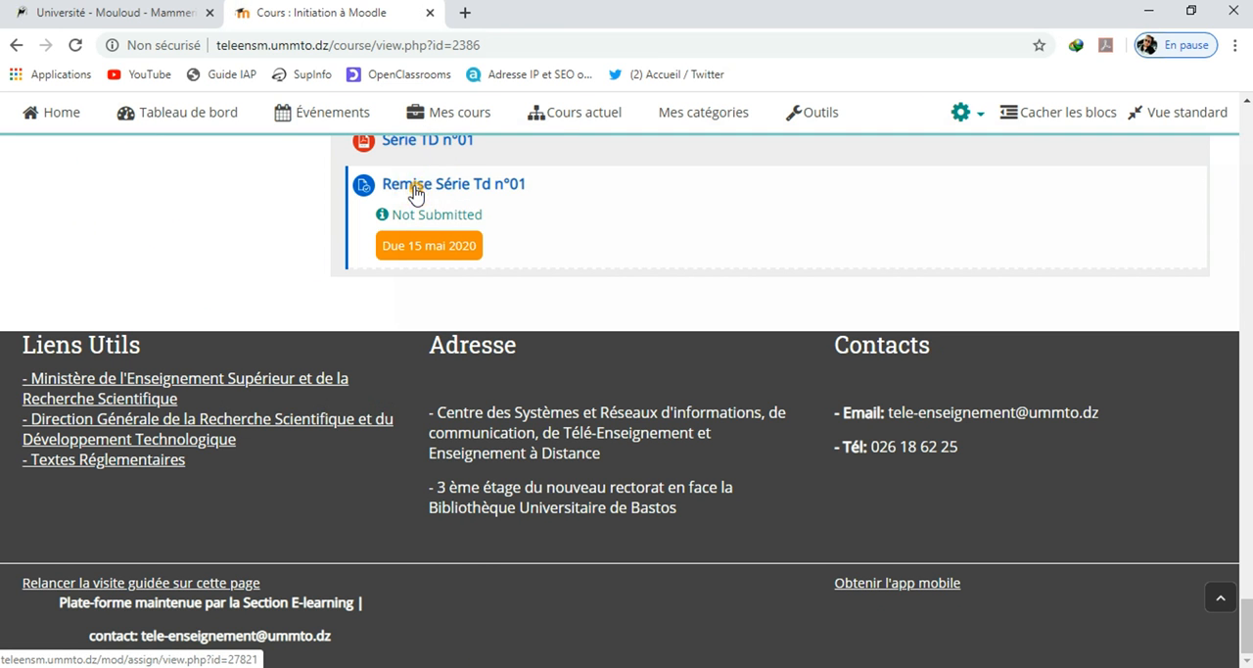
click(415, 190)
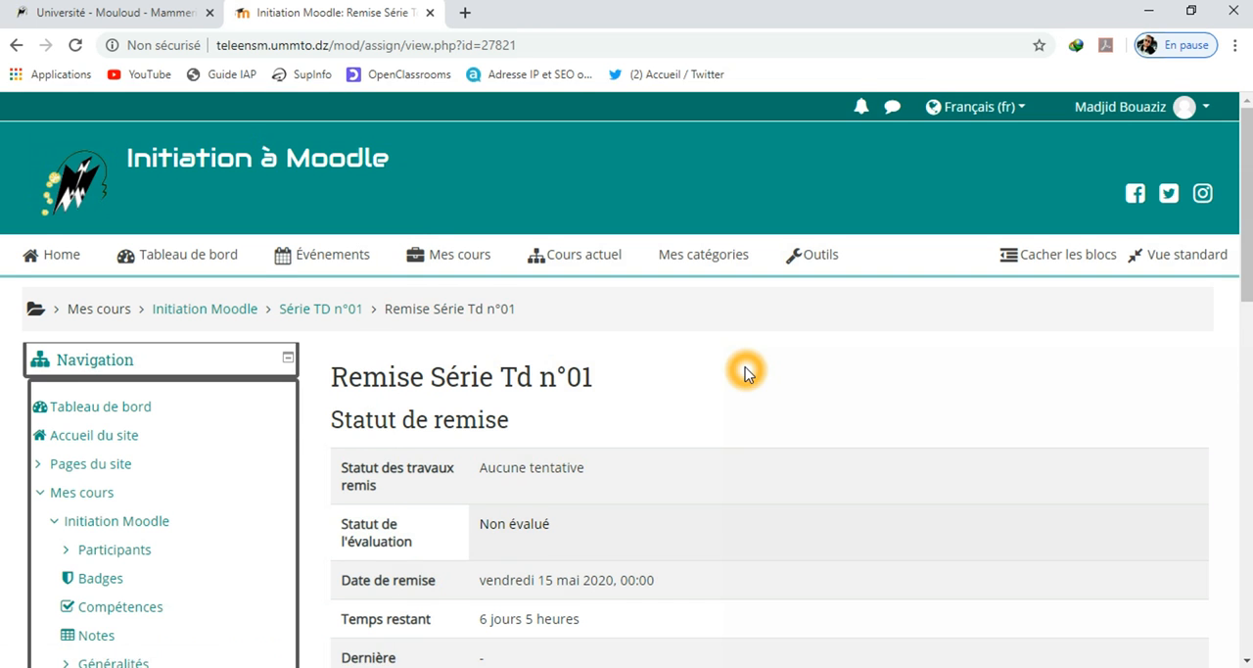
Review the submission status of "Remise Série Td n°01" and start adding a submission
scroll(746, 368, down, 2)
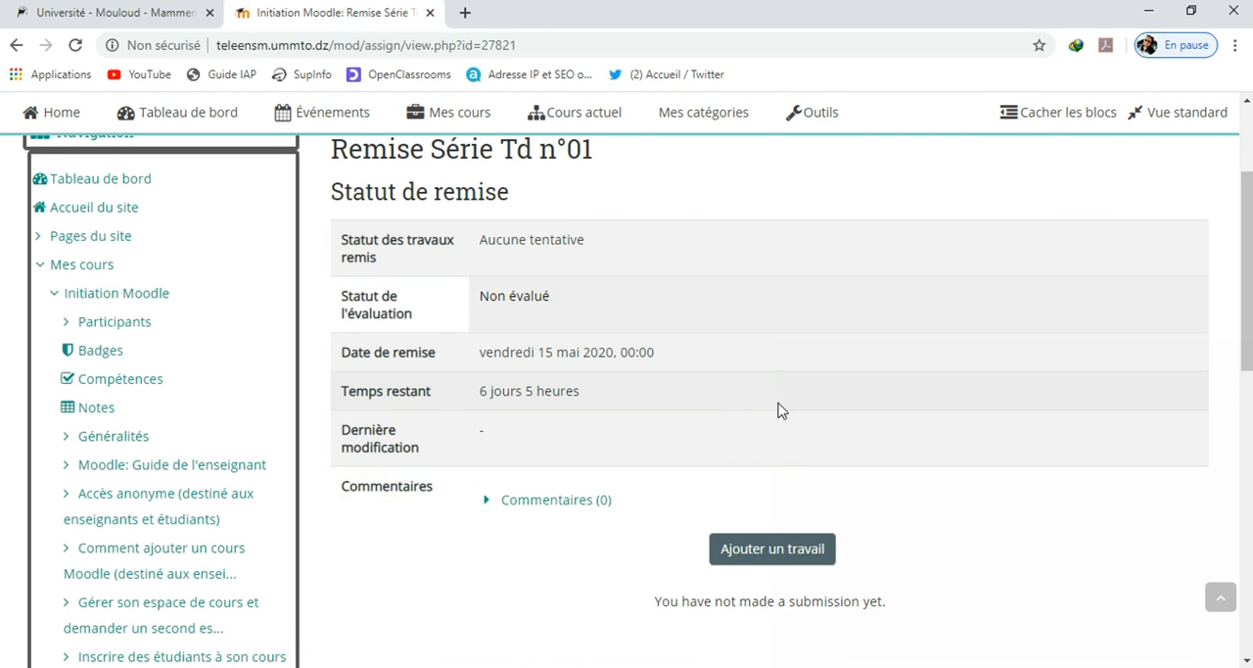
click(560, 333)
click(809, 578)
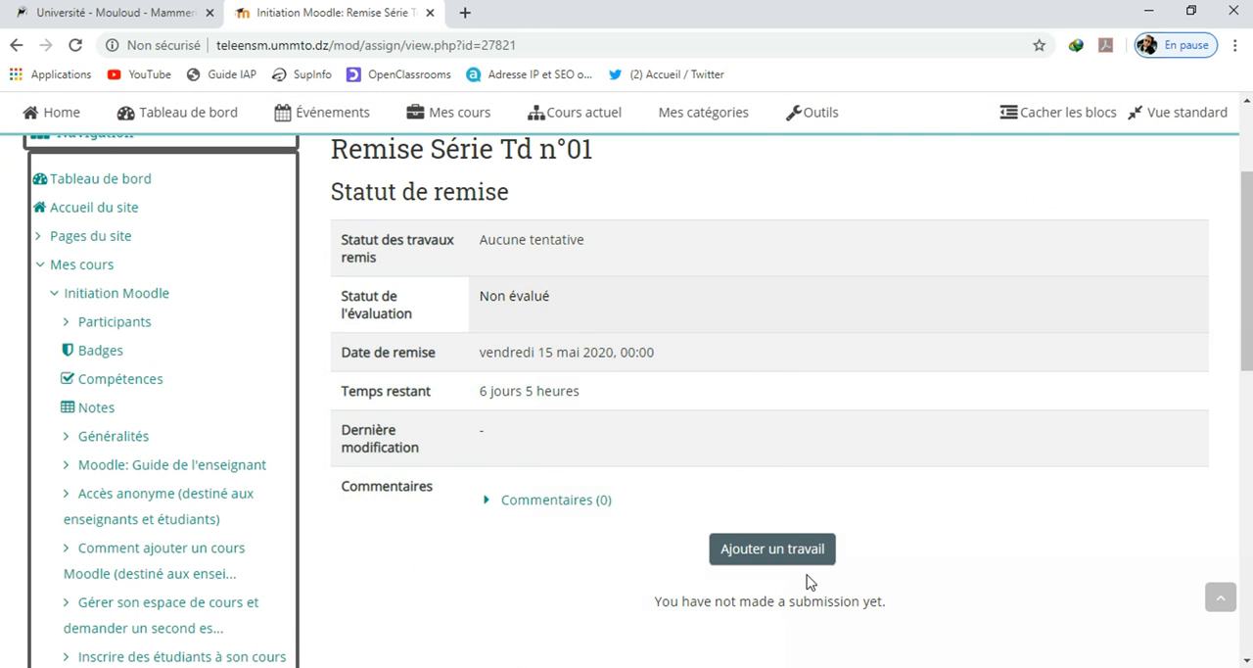
click(791, 550)
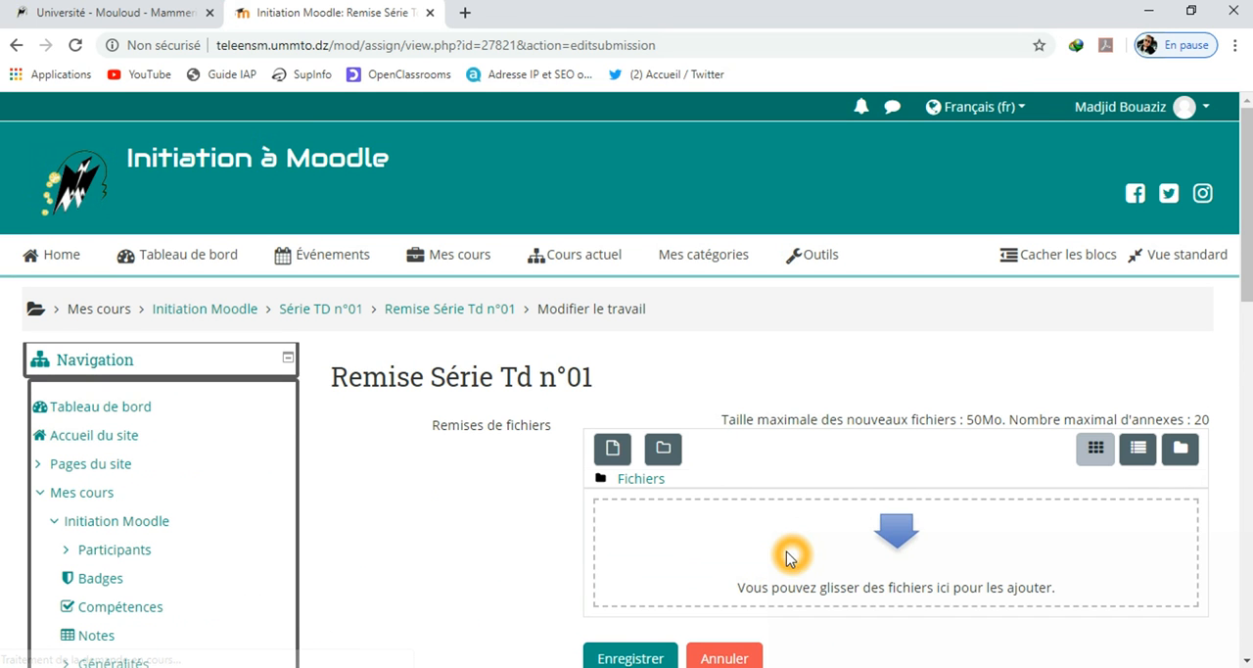
Upload the PDF "Exercices faits" from the desktop as the submitted file and save the submission
click(824, 522)
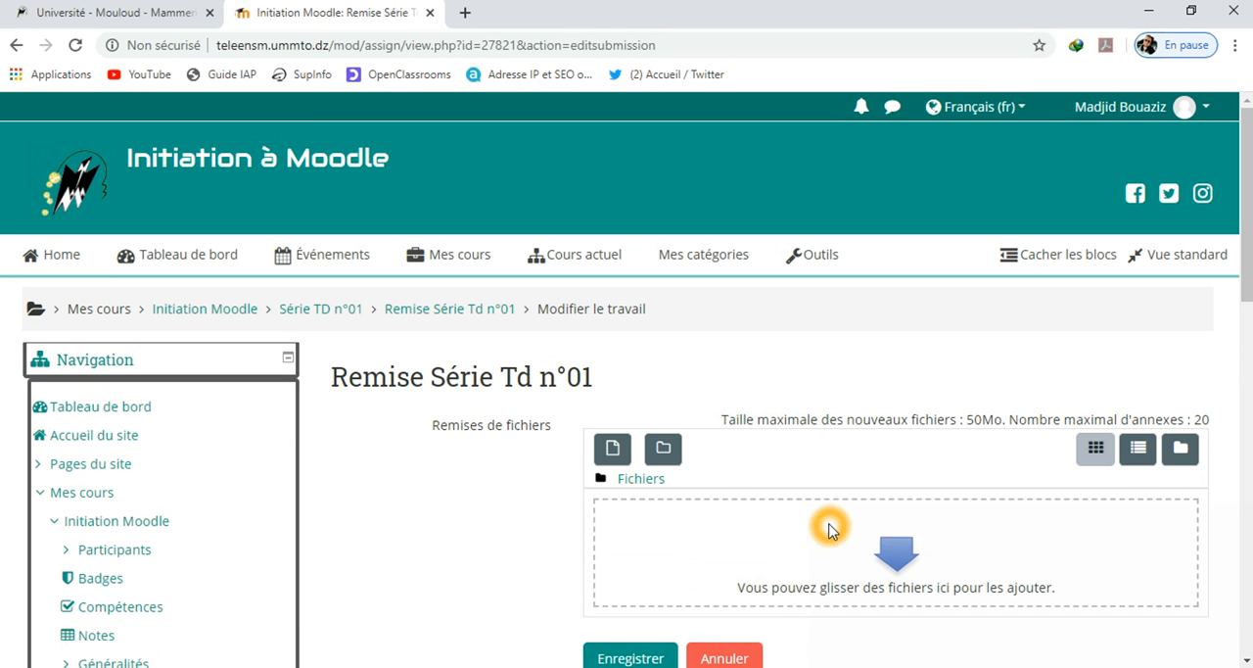
click(1198, 8)
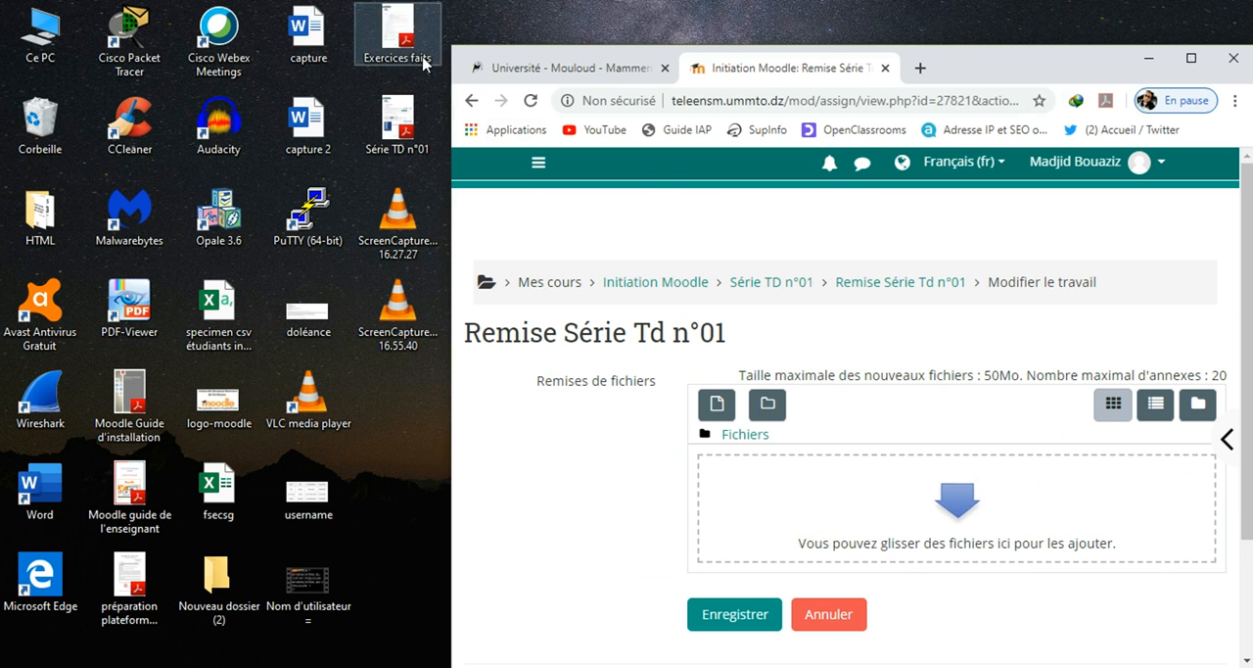
drag(397, 34, 844, 499)
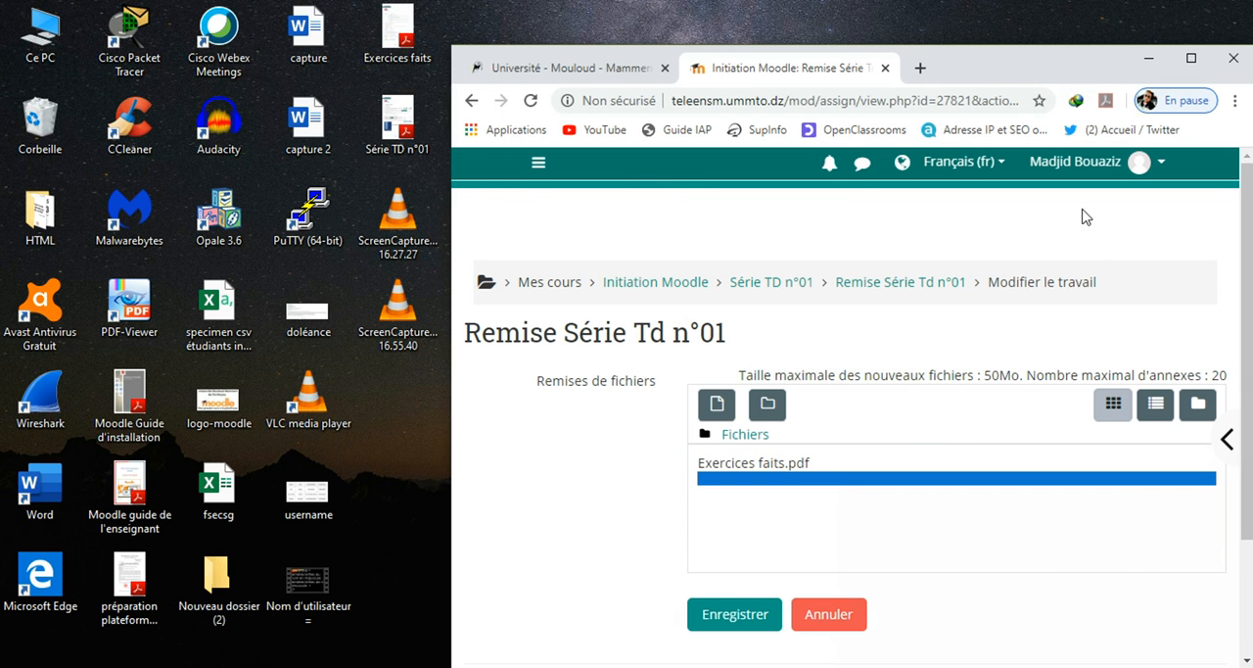
click(1191, 58)
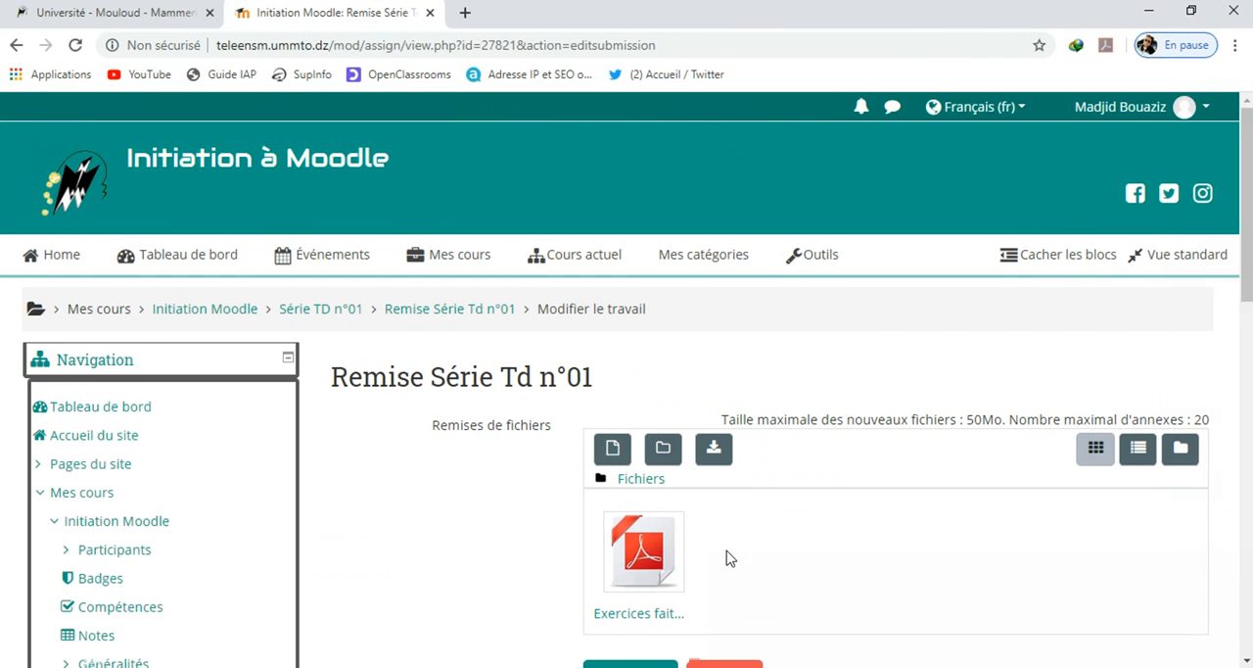
scroll(730, 576, down, 2)
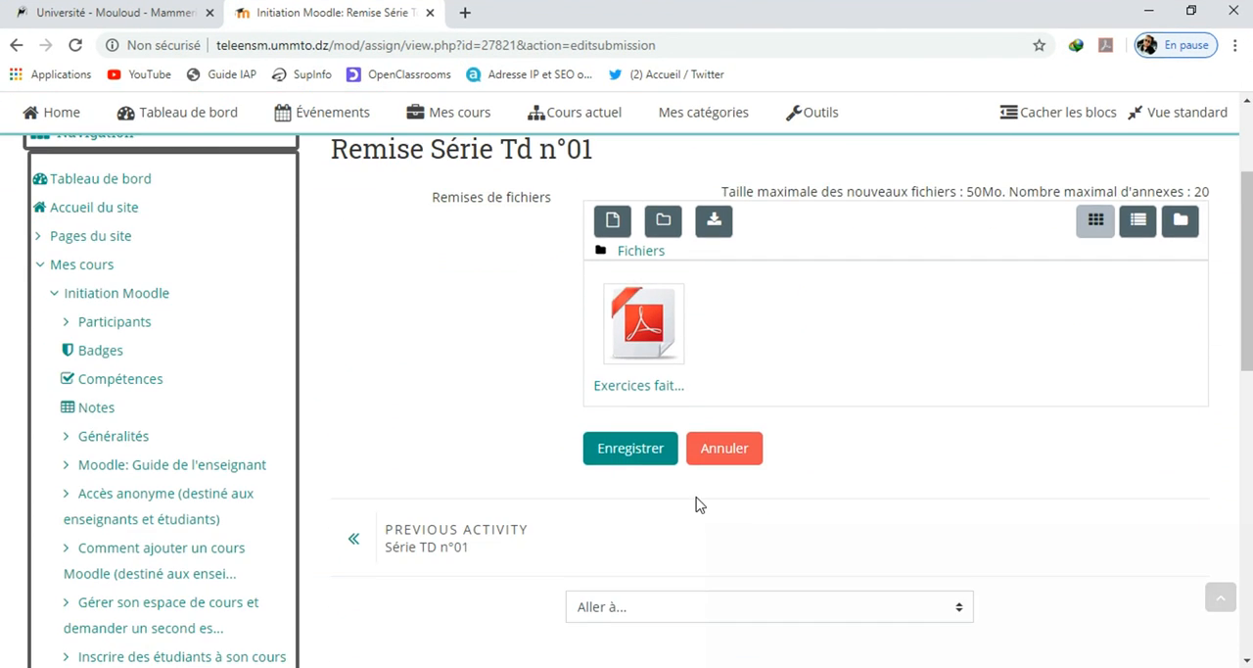
click(631, 450)
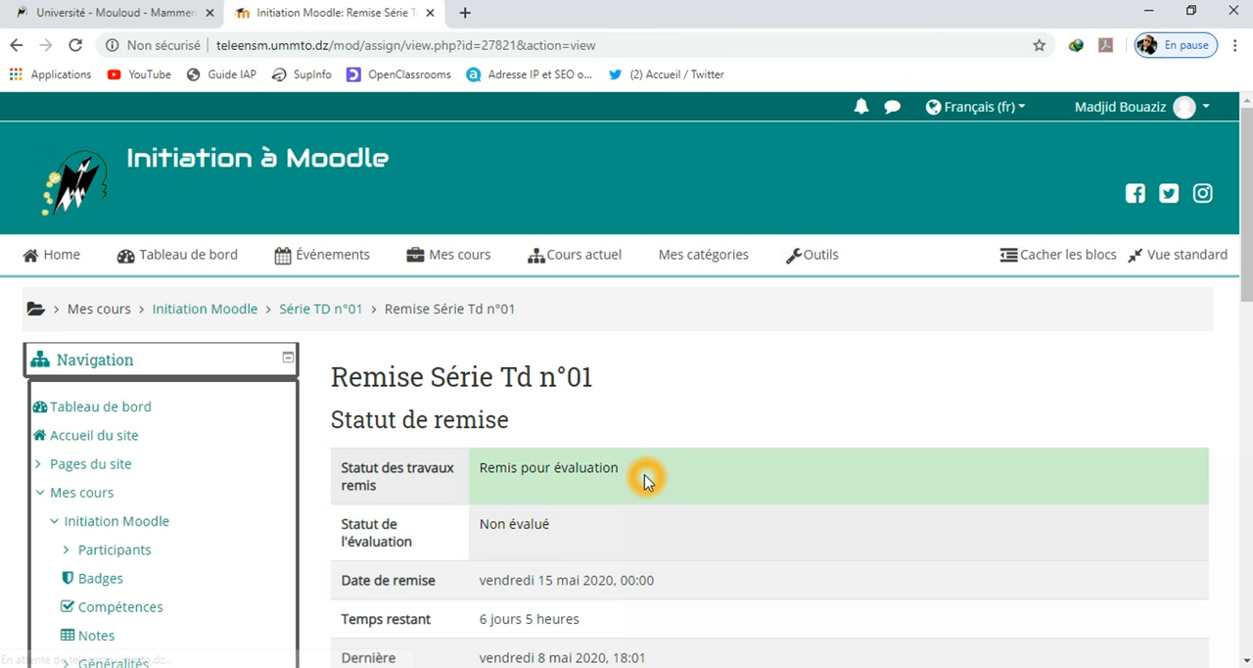
Examine the submission status page, including the evaluation status, dates, submitted file and the options to edit or remove the submission
click(405, 495)
scroll(406, 494, down, 1)
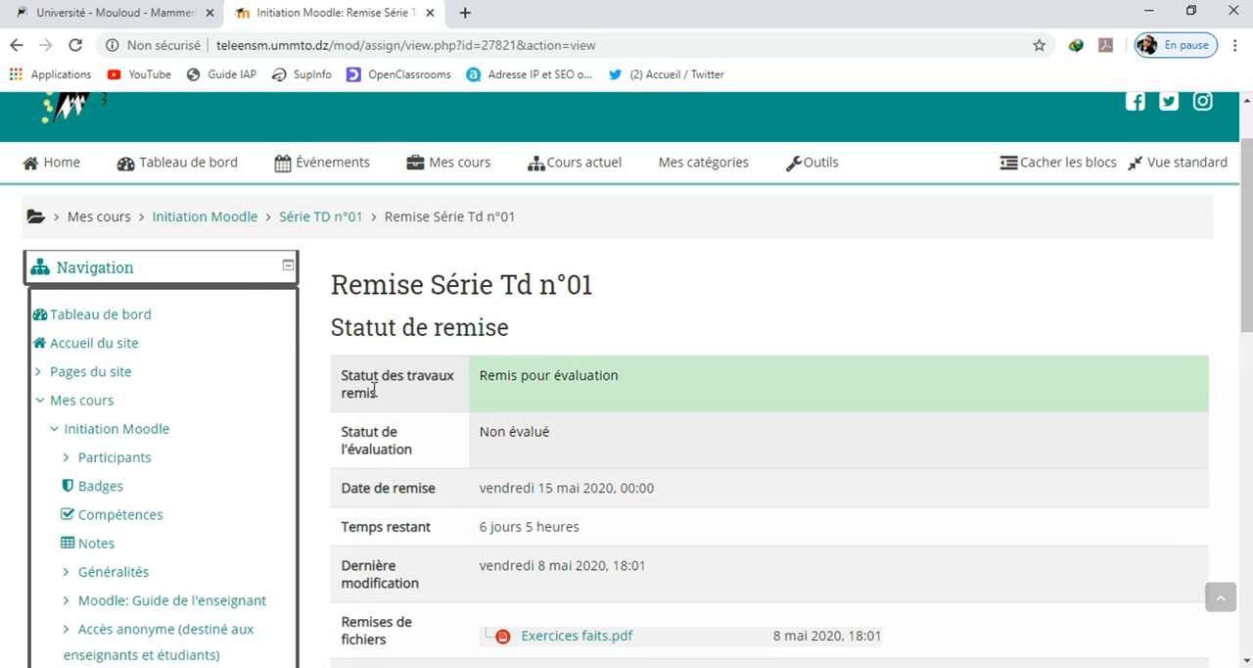
click(663, 415)
scroll(663, 416, down, 2)
click(552, 210)
scroll(493, 536, down, 1)
click(809, 519)
scroll(809, 519, up, 4)
scroll(811, 521, down, 4)
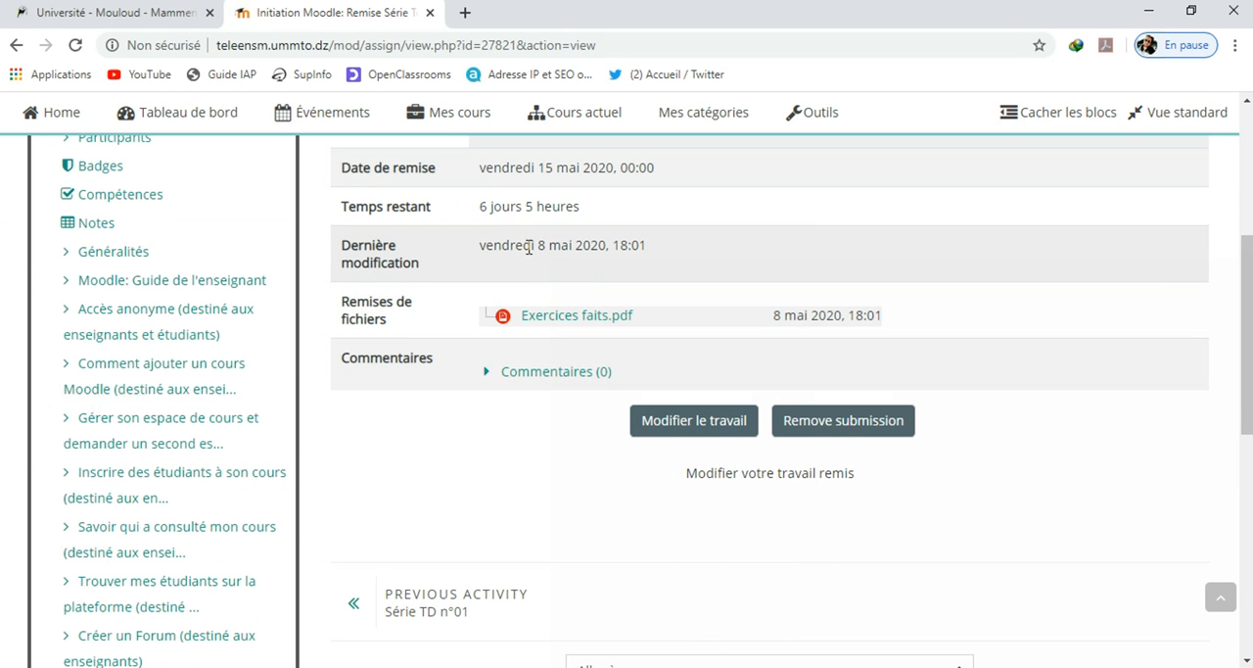
scroll(1077, 382, up, 4)
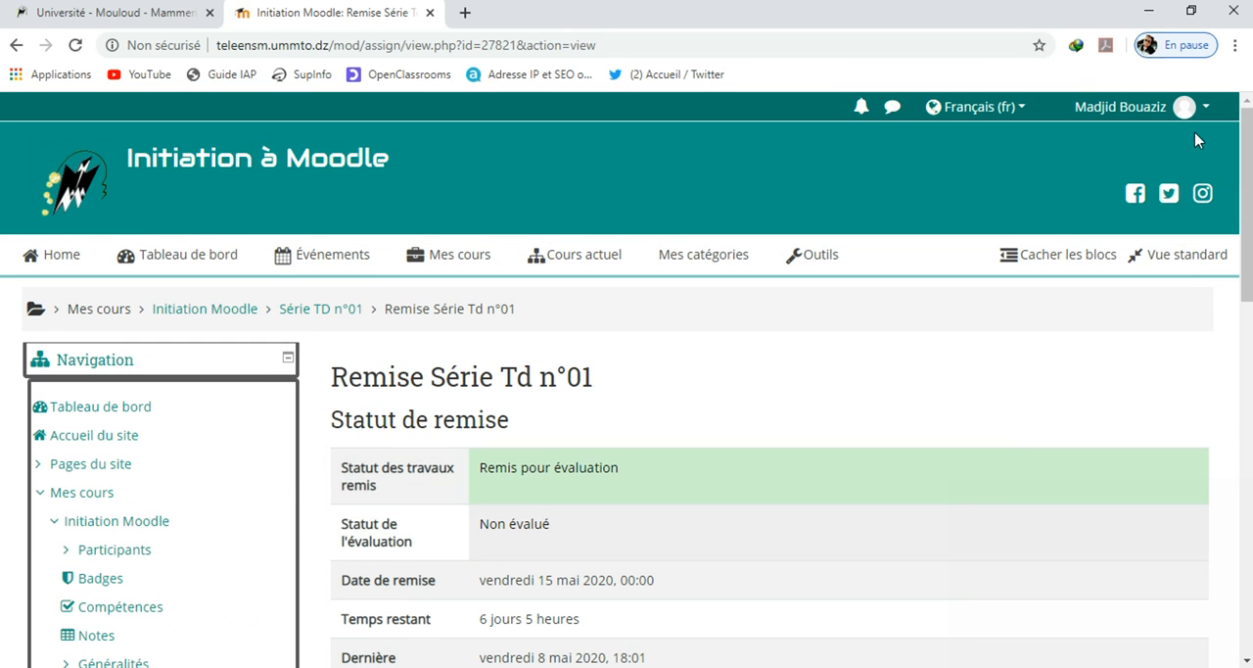
Log out of the student account and log in as the teacher with the account's username and saved password
click(1185, 107)
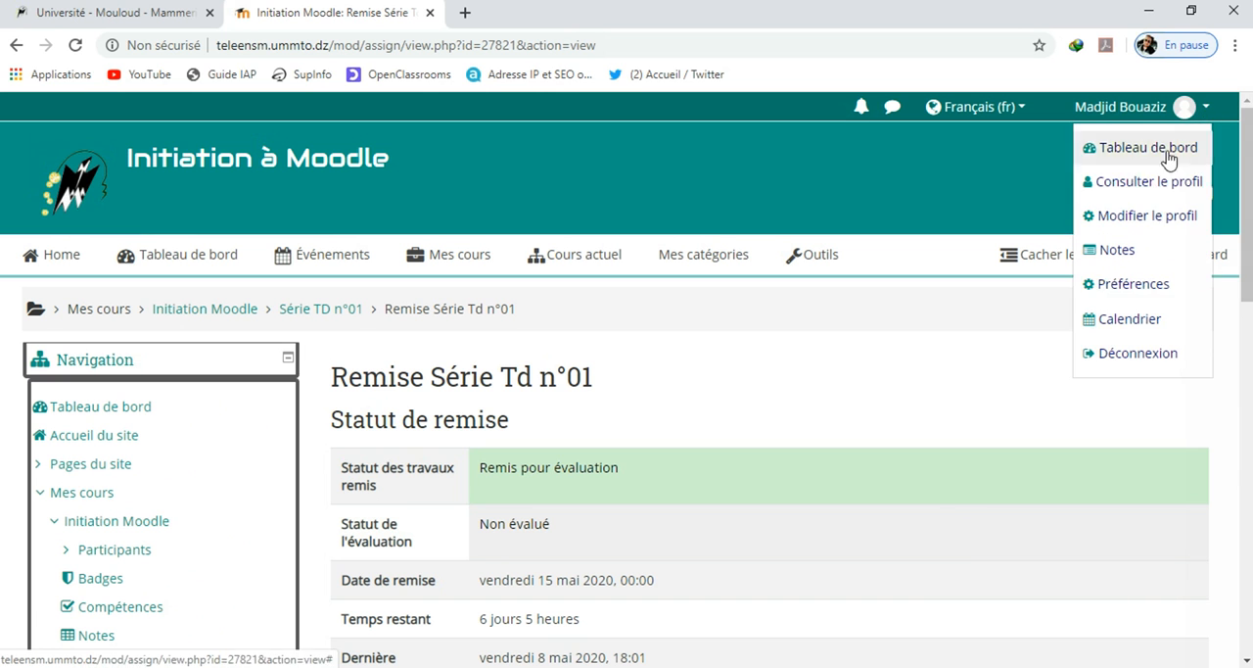
click(1142, 355)
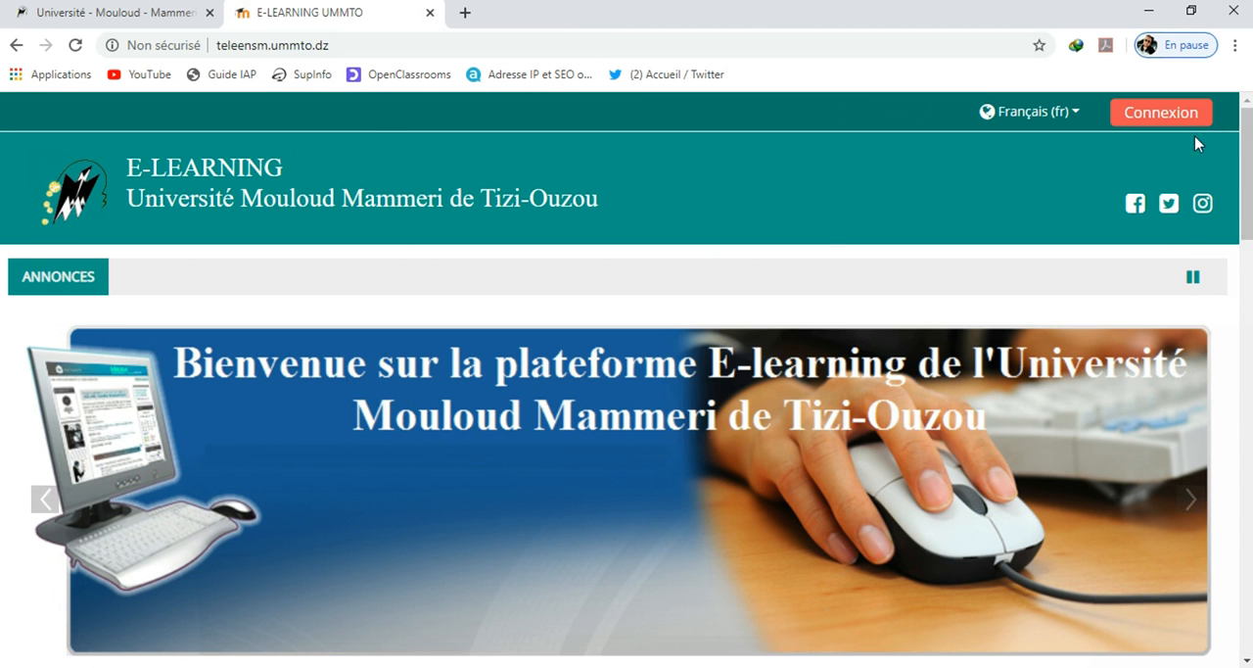
click(1187, 123)
click(482, 358)
double_click(477, 357)
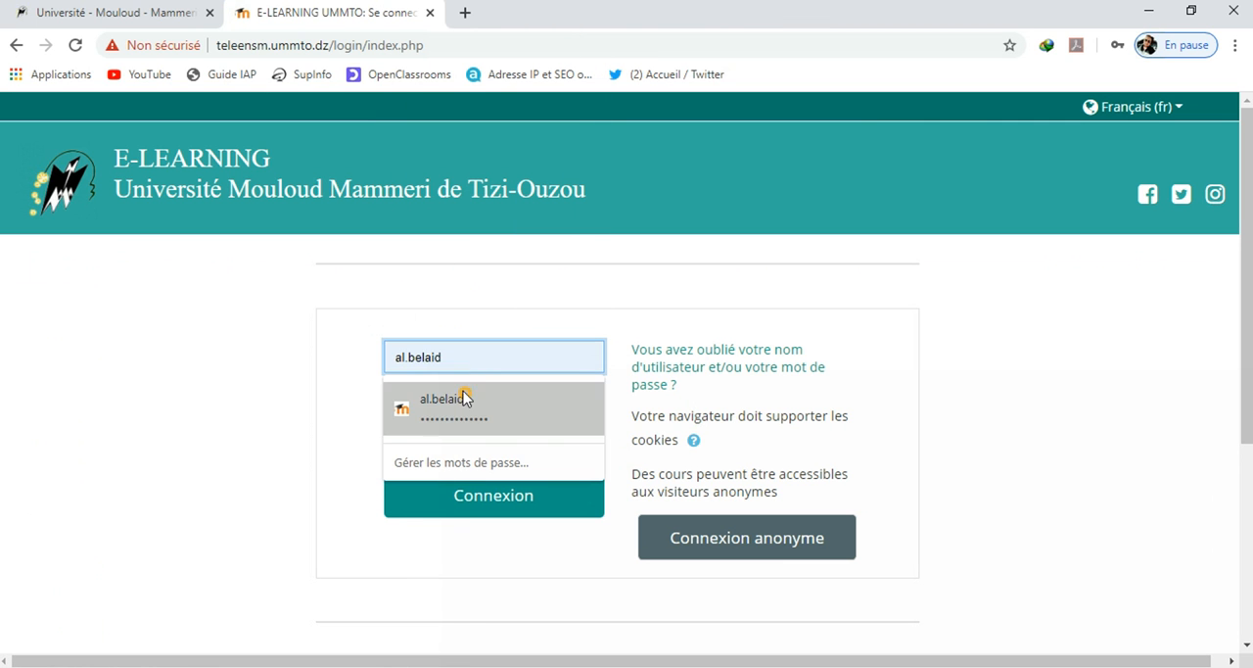
click(460, 396)
click(492, 493)
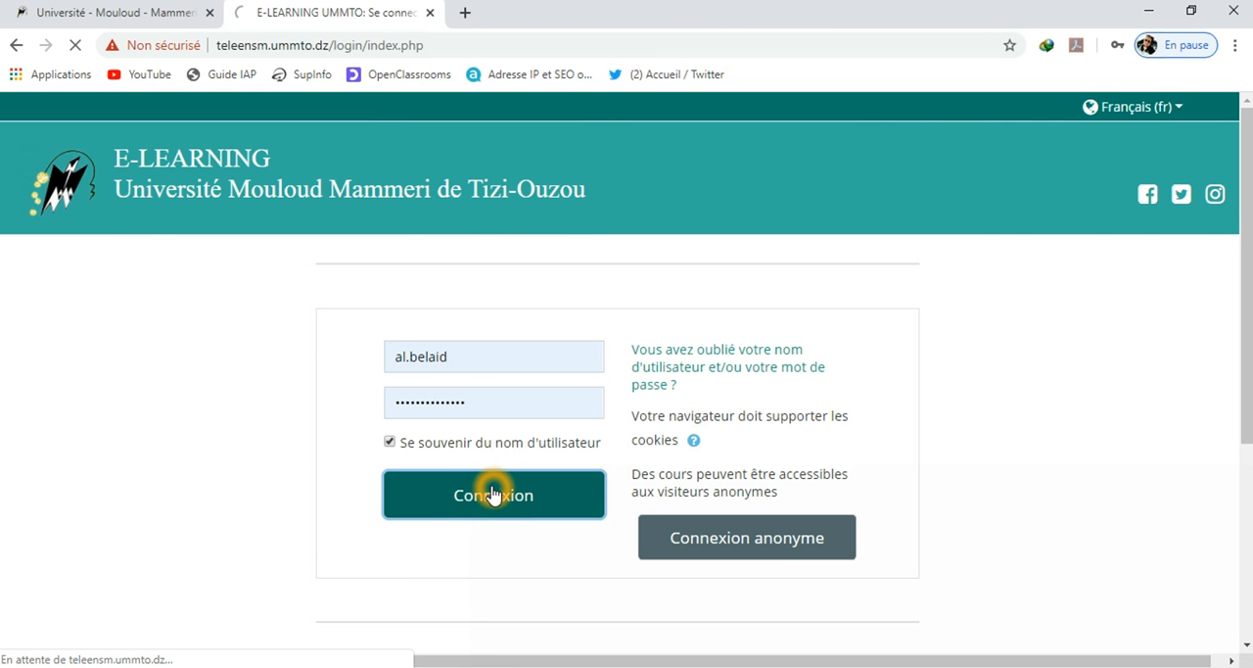
Check the dashboard's Timeline block and open the assignment "Remise Série Td n°01" from the "Initiation Moodle" course page
scroll(554, 445, down, 1)
scroll(557, 444, down, 2)
scroll(558, 442, up, 3)
scroll(562, 440, down, 3)
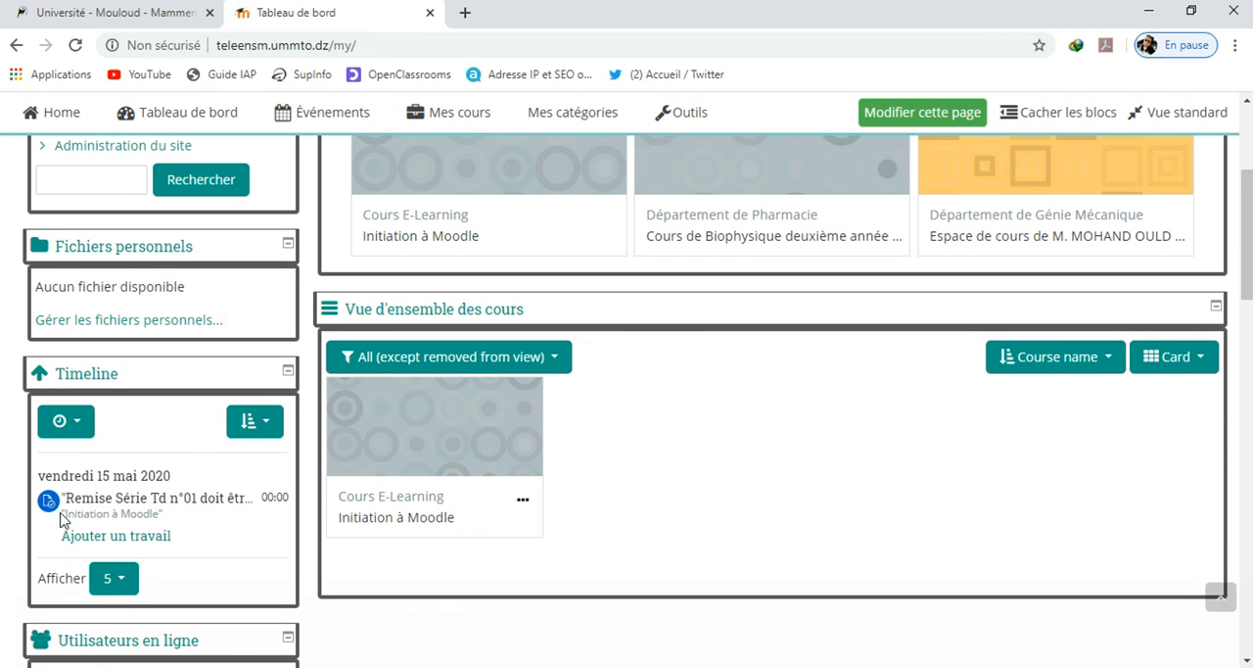
scroll(538, 508, up, 3)
click(452, 254)
click(462, 304)
drag(1251, 133, 1251, 628)
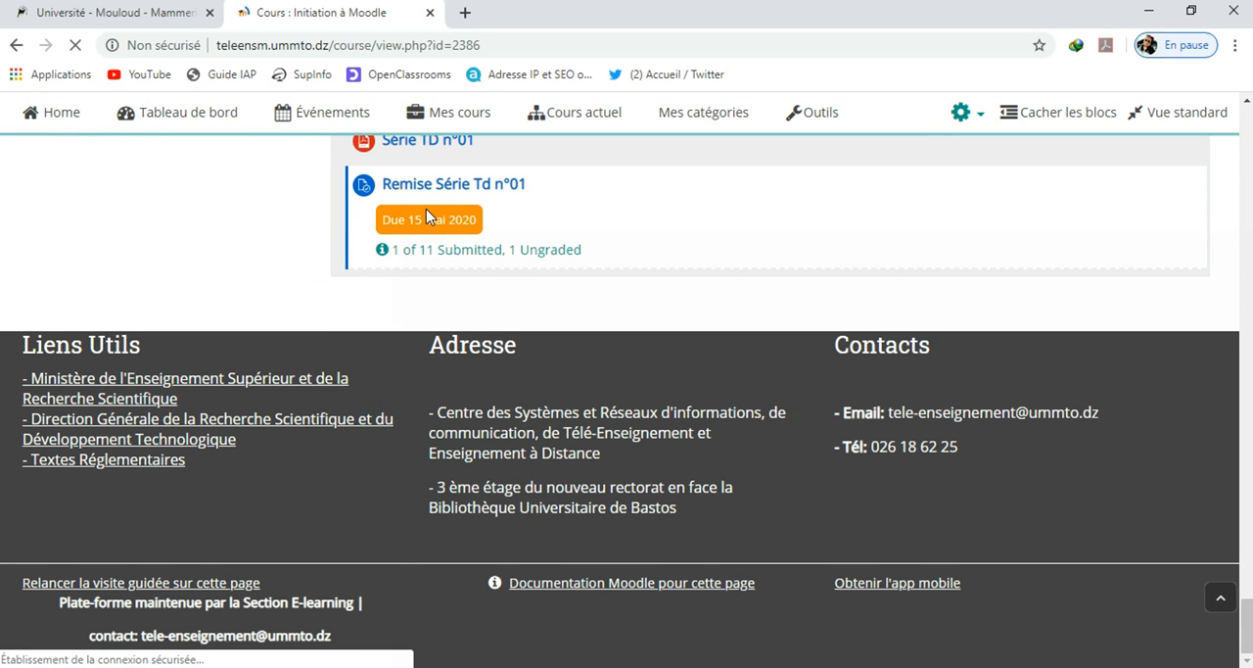
click(520, 183)
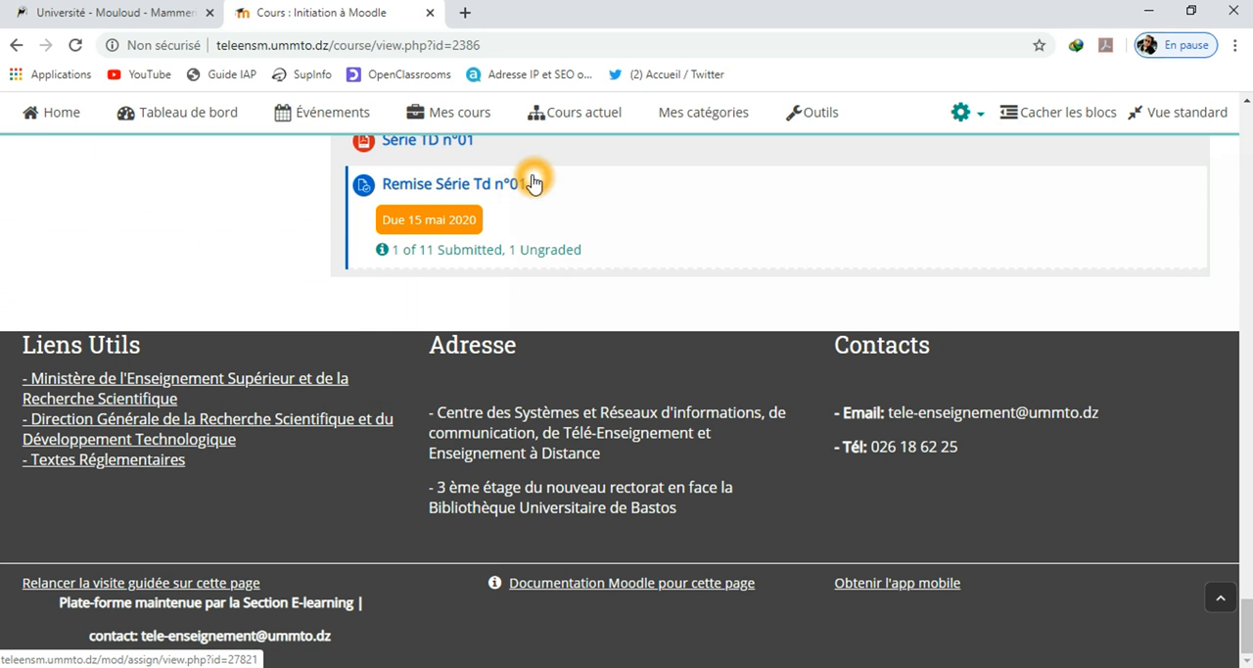
click(483, 192)
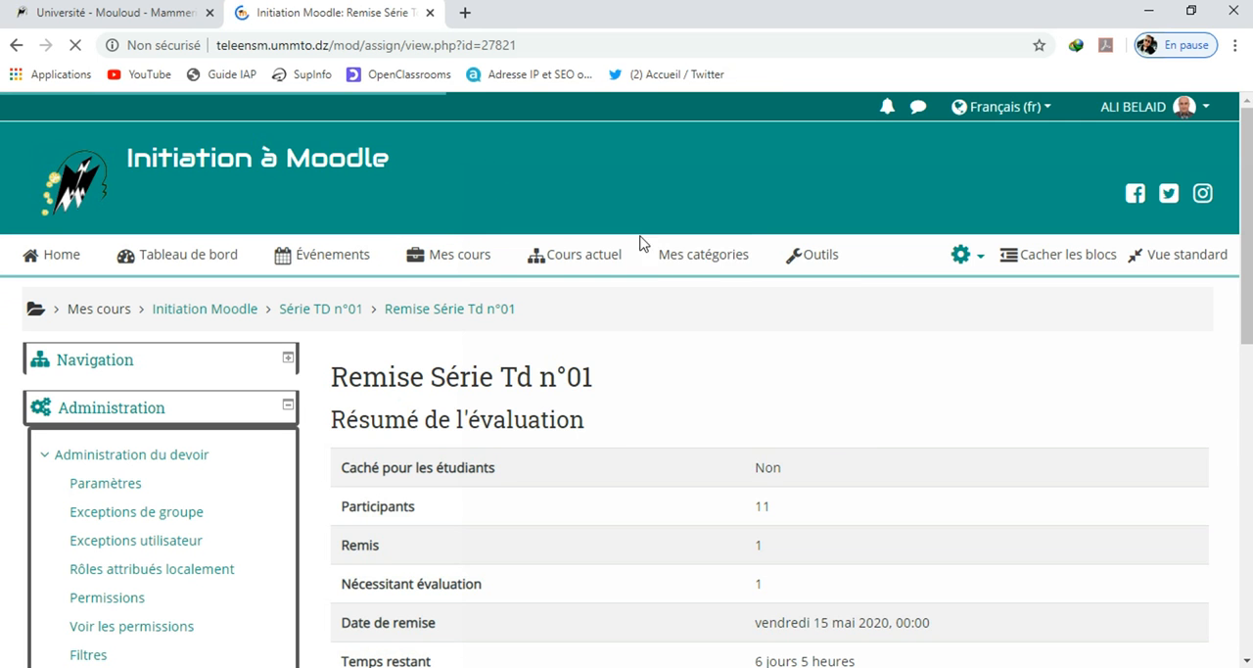
Review the assignment's evaluation summary and open the list of all submissions at page 2
scroll(1125, 395, down, 3)
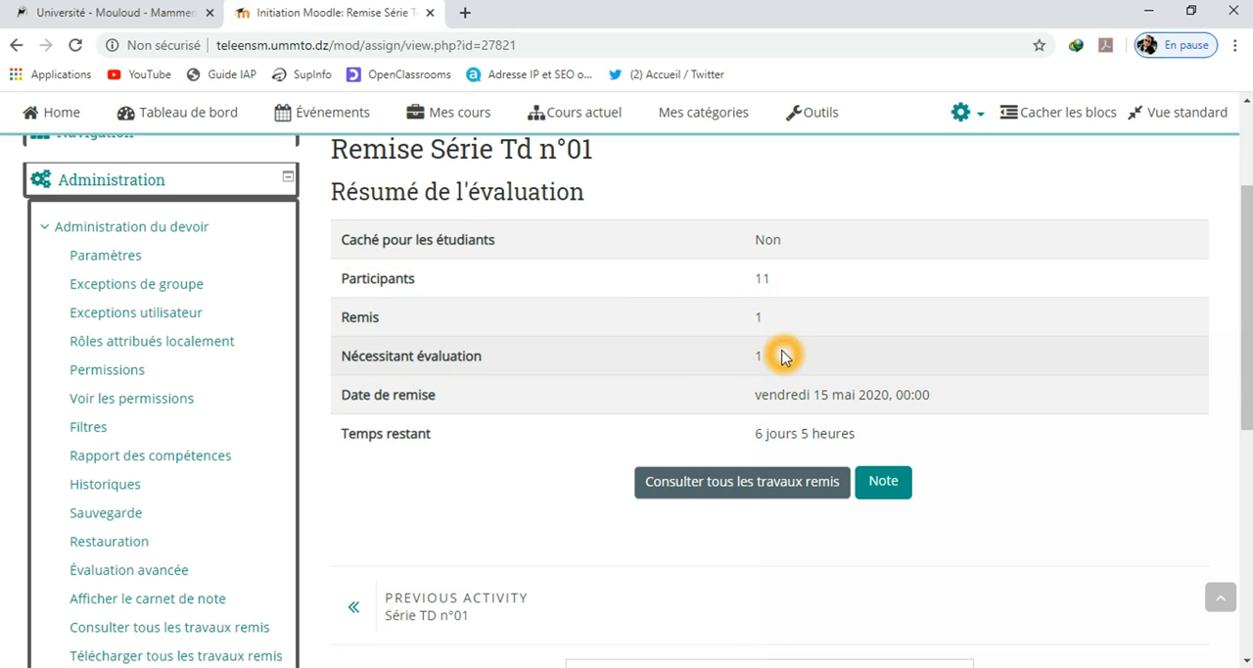
click(785, 490)
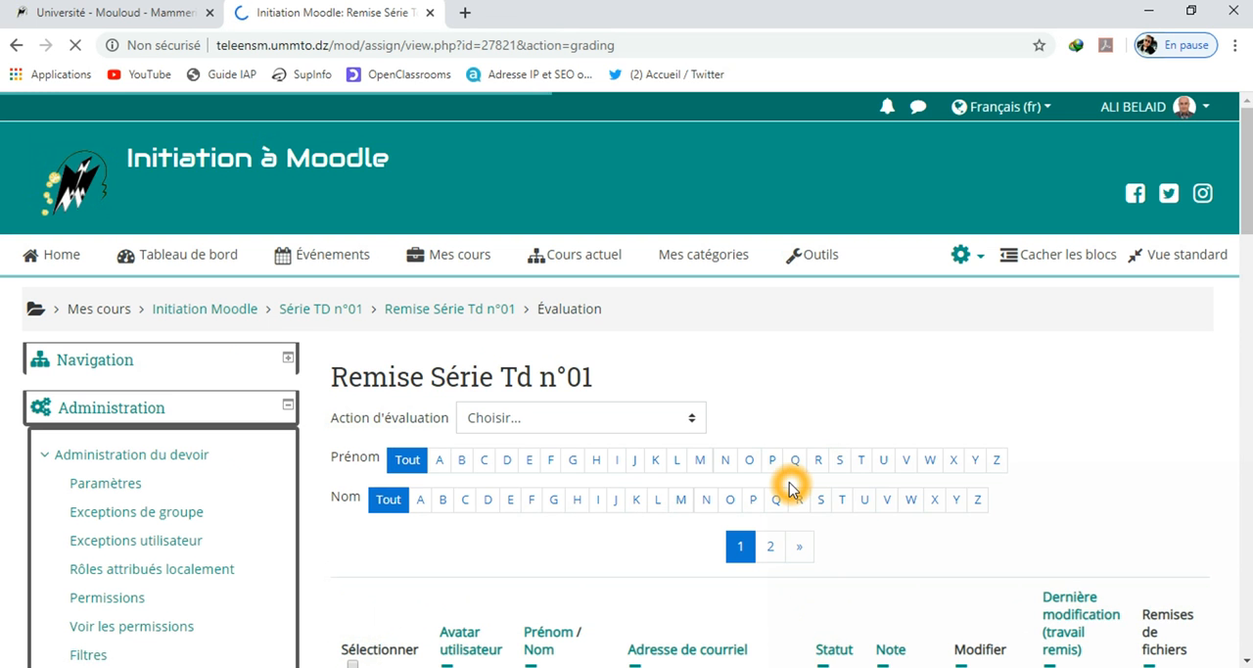
scroll(1018, 447, down, 3)
scroll(1018, 442, down, 1)
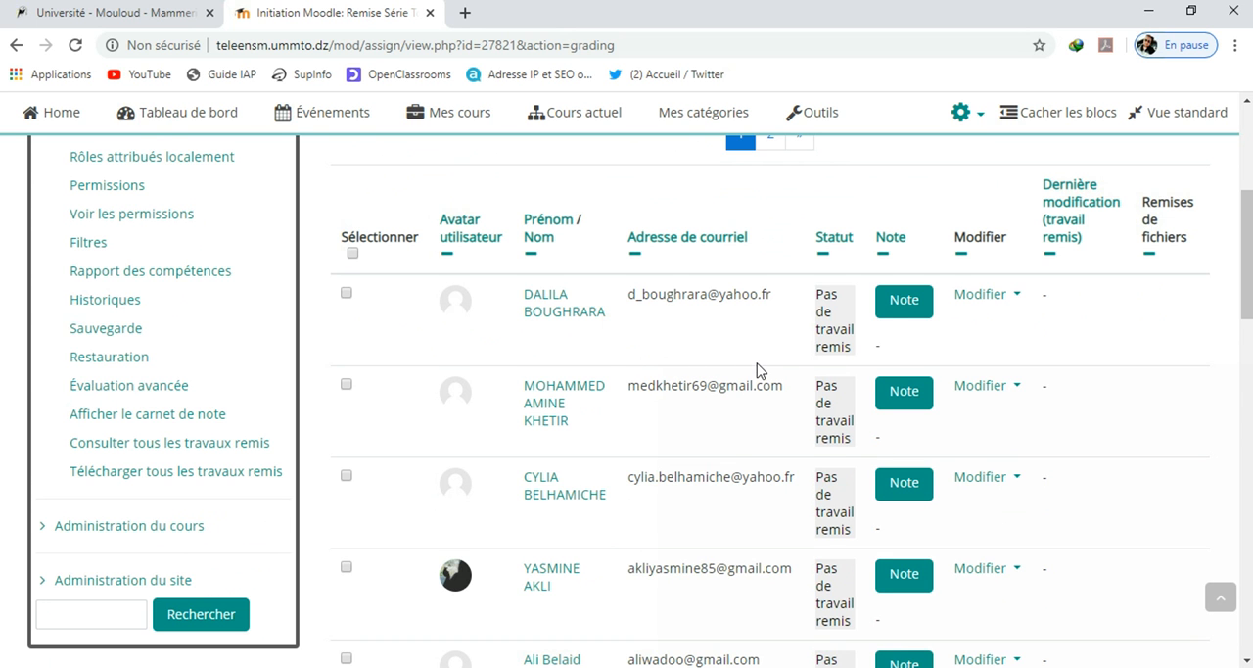
scroll(755, 359, down, 1)
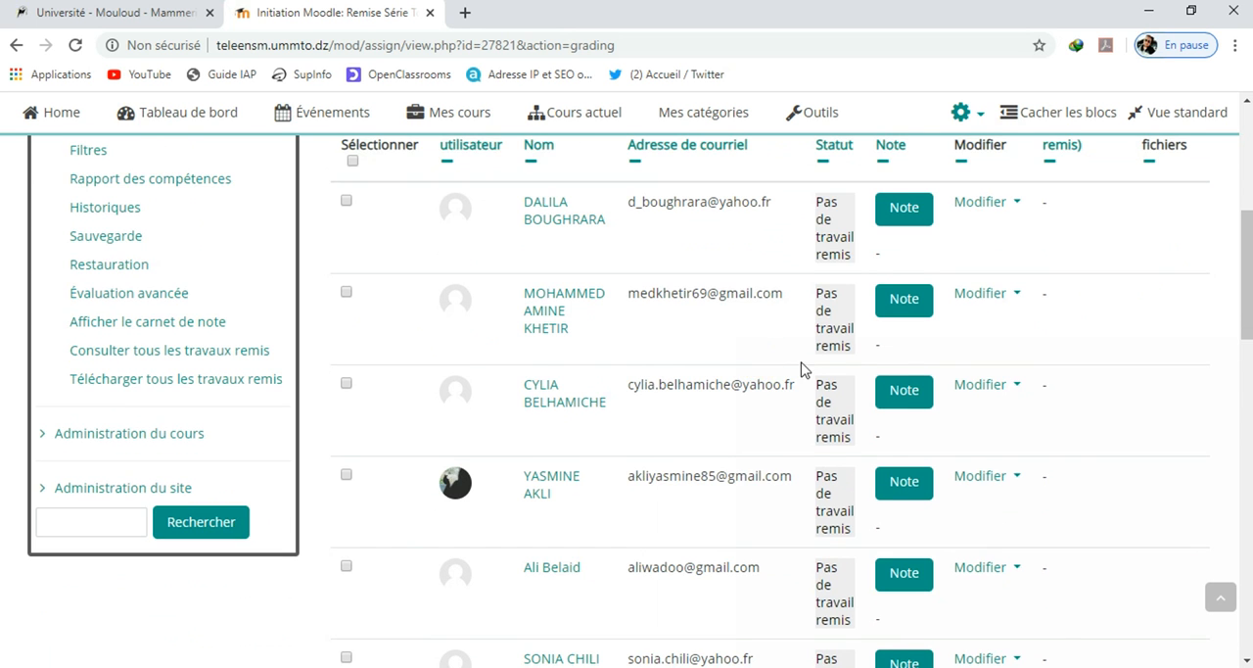
scroll(811, 397, down, 8)
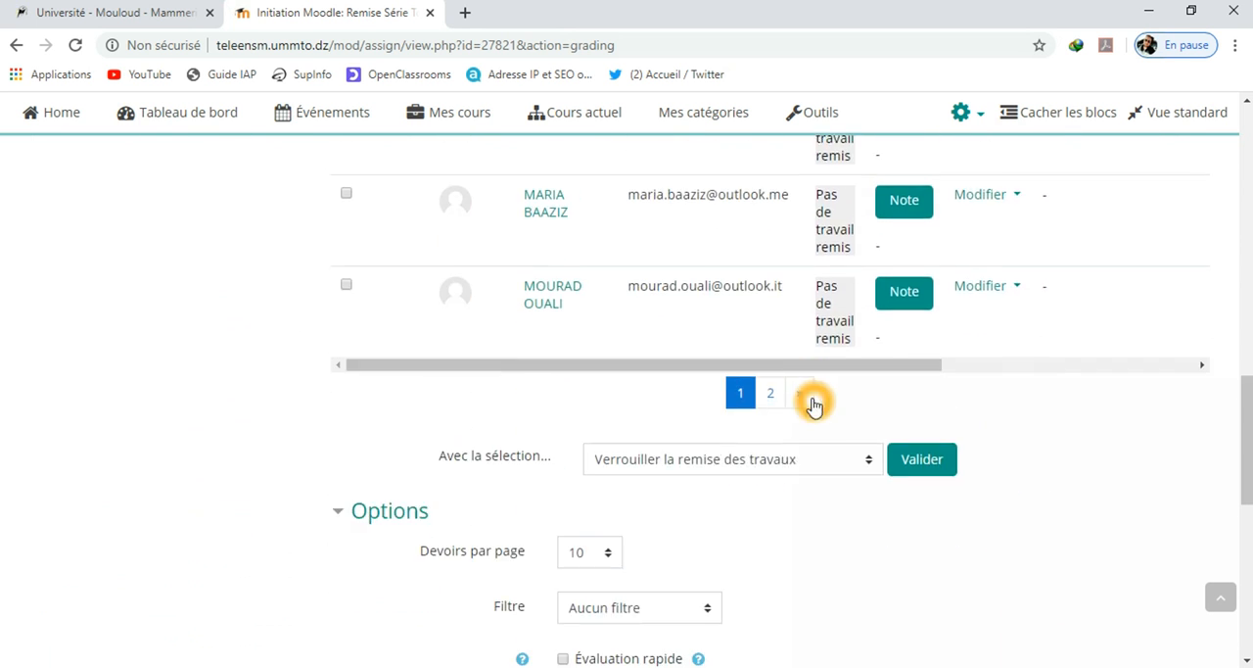
click(773, 396)
scroll(786, 389, down, 2)
scroll(798, 370, down, 2)
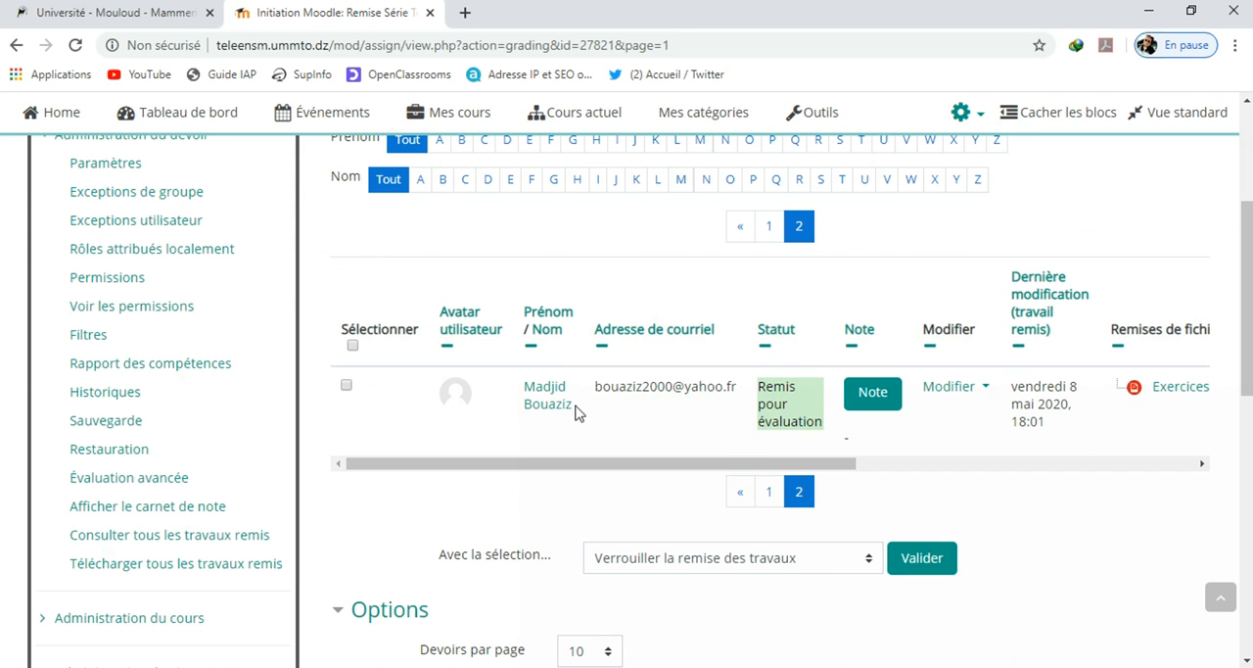
Open the grading page of the student who submitted work and open the submitted file "Exercices faits.pdf"
click(880, 396)
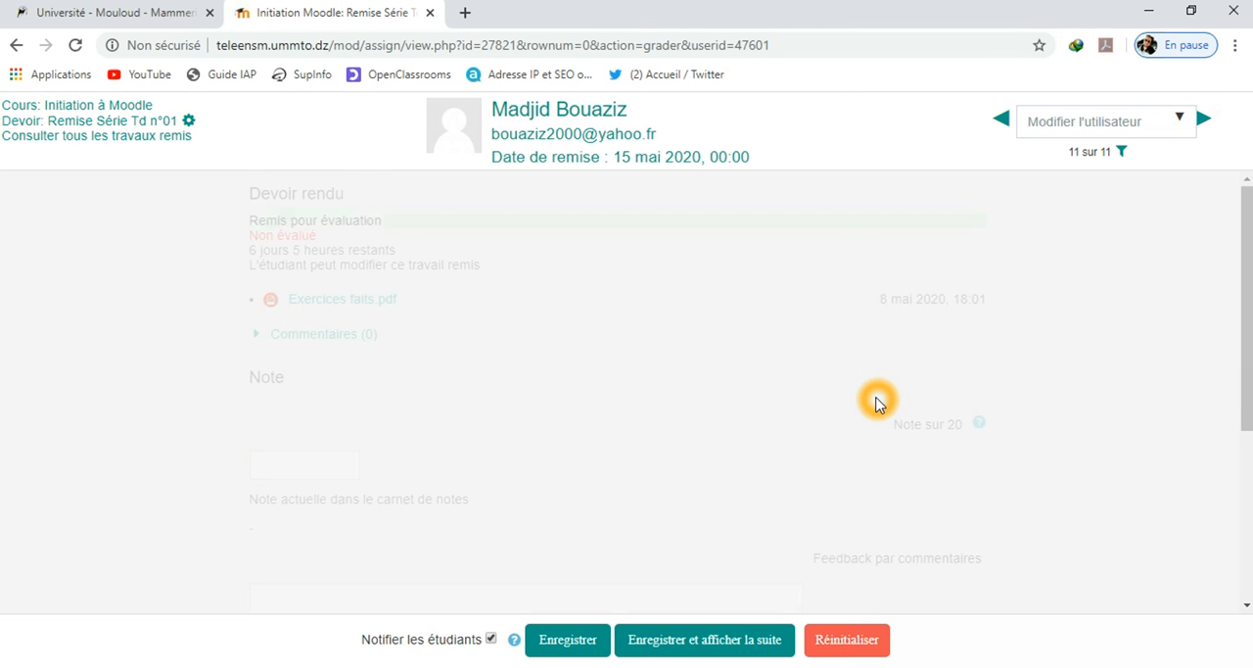
click(327, 296)
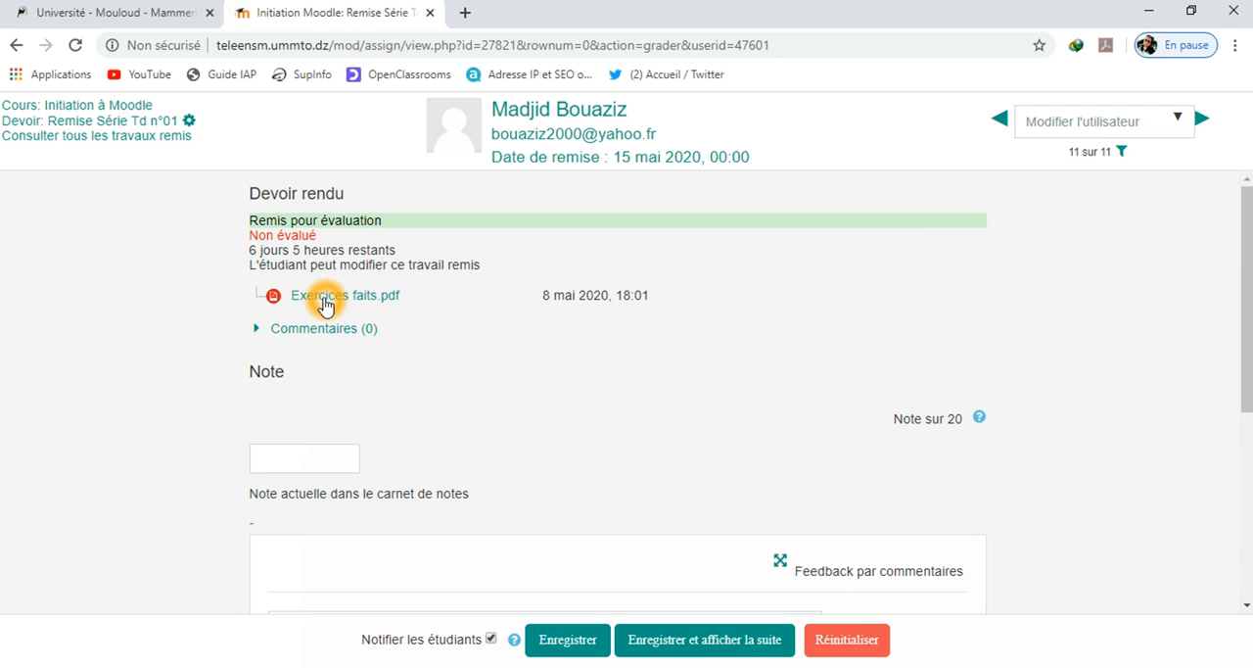
click(322, 292)
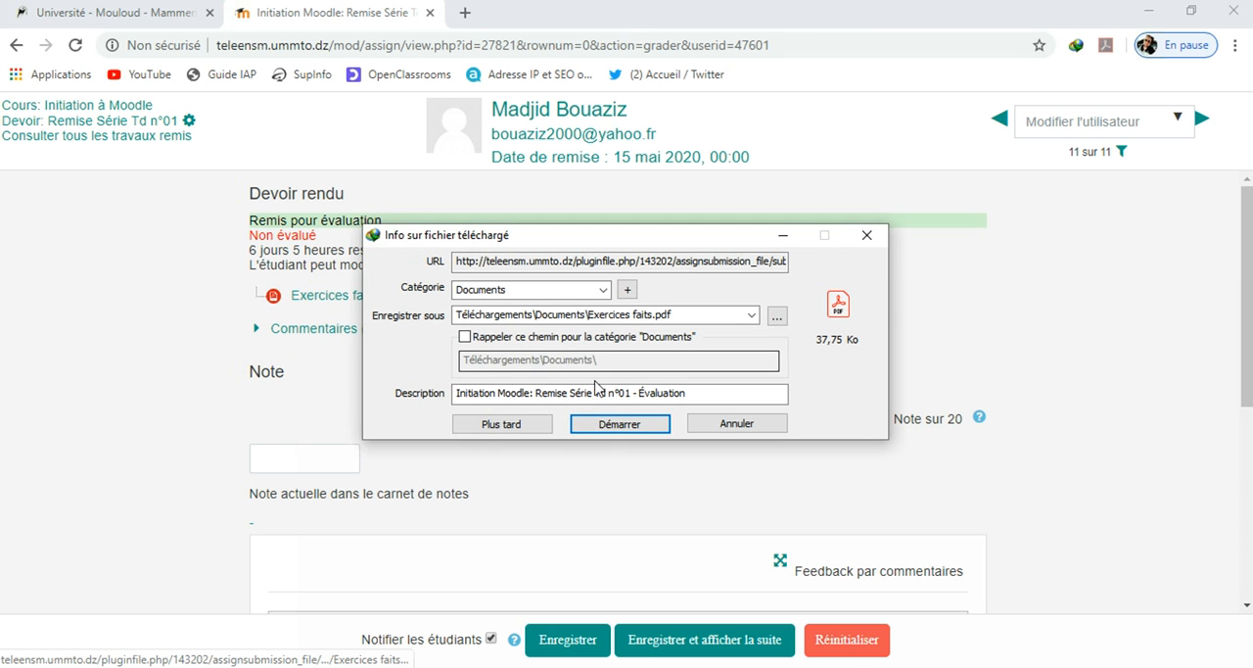
Download the submitted file "Exercices faits.pdf", view it in Adobe Acrobat Reader and close it
click(620, 424)
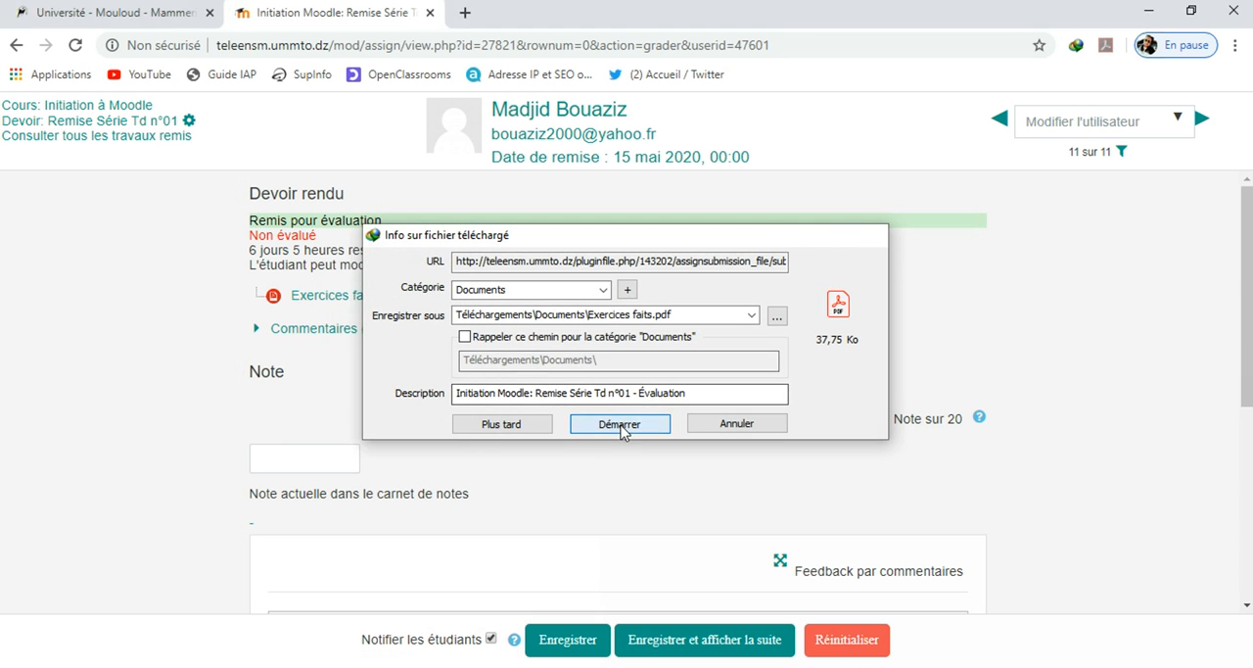
click(487, 407)
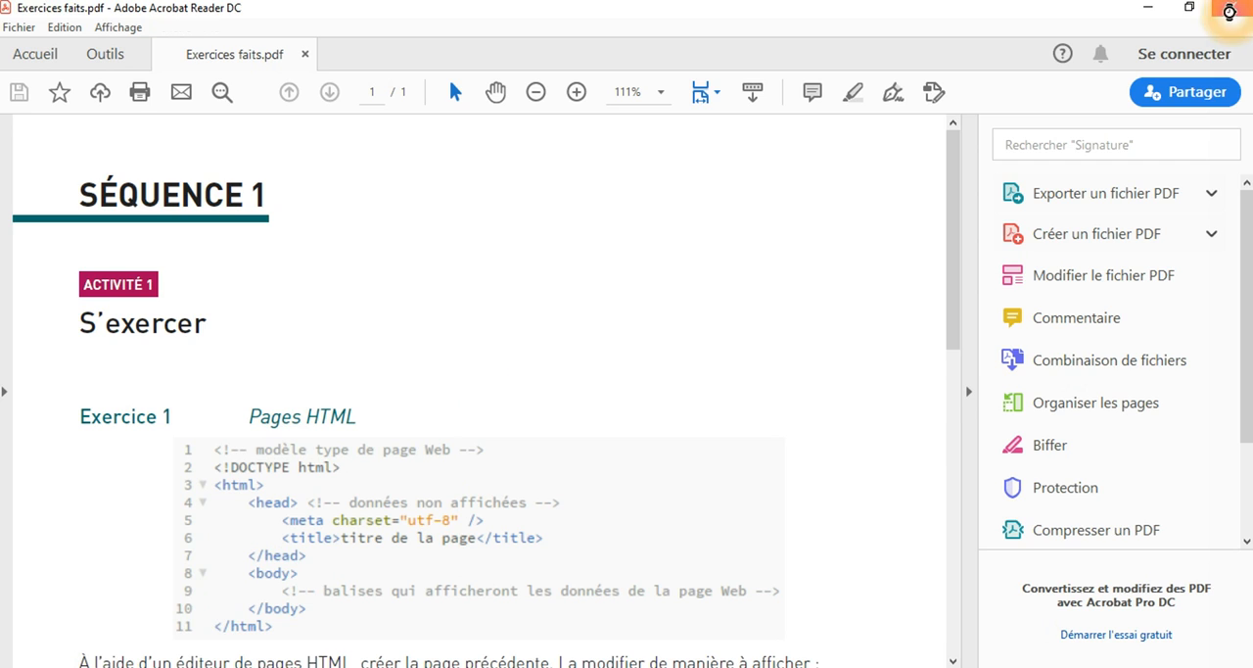
click(1232, 10)
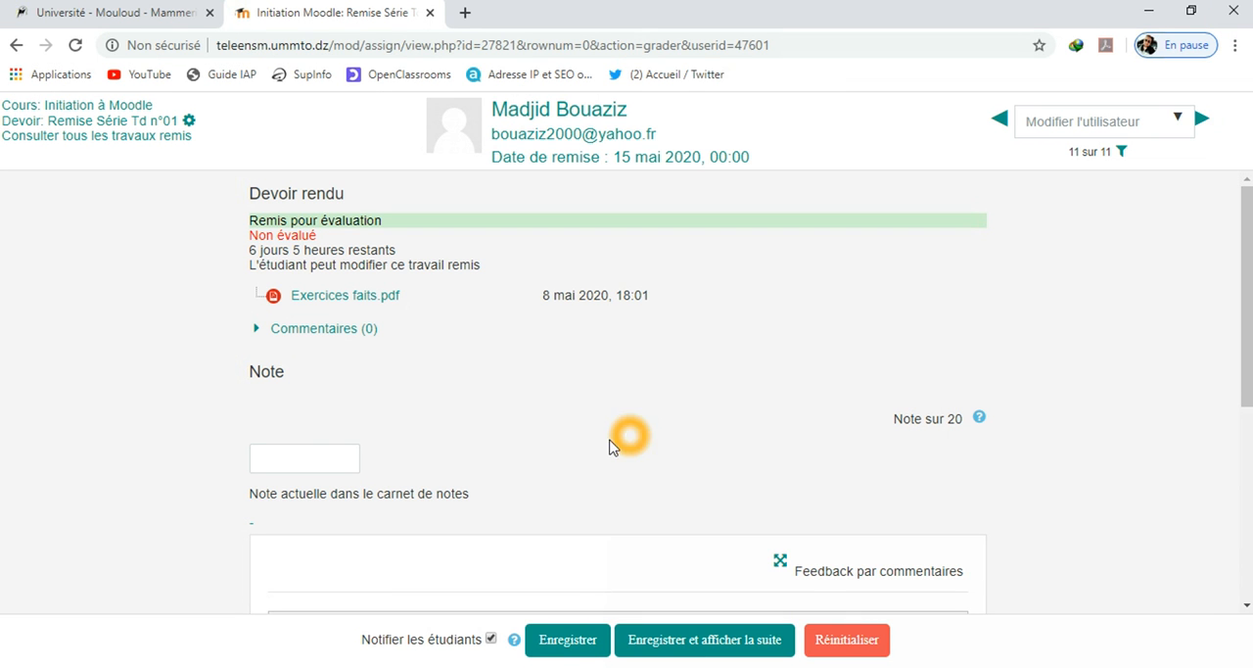
Grade the student's submission 14 out of 20 with the feedback comment "Bon travail" and save the evaluation
click(304, 463)
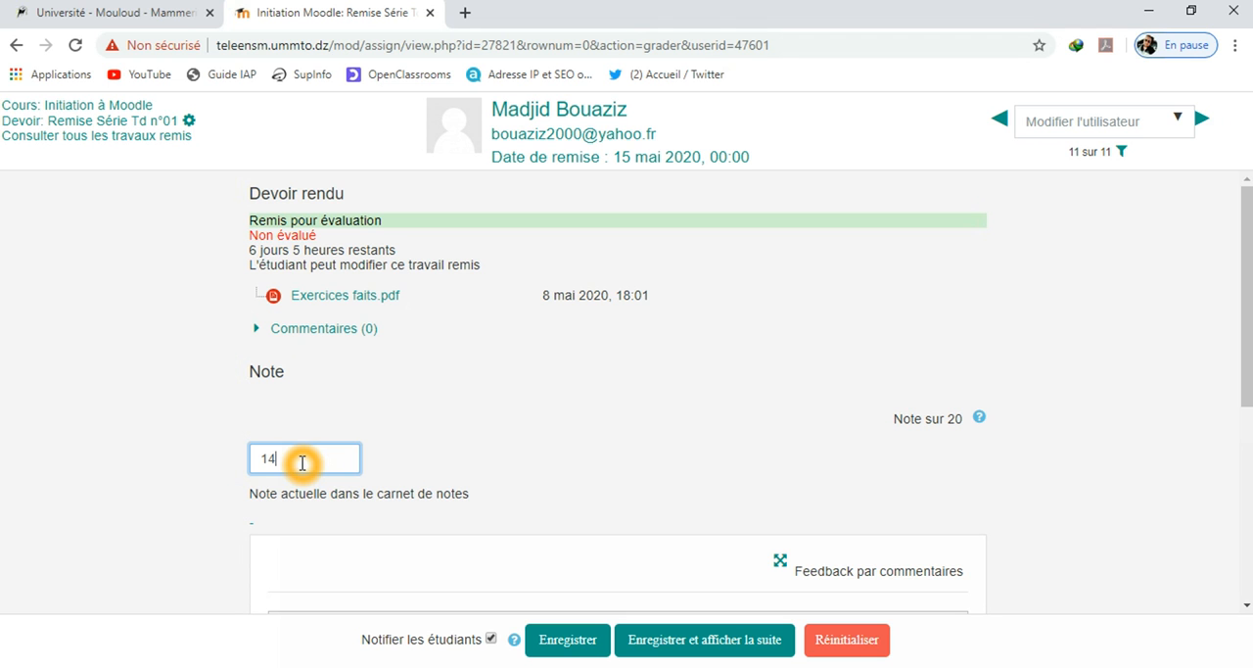
text(14)
scroll(676, 506, down, 3)
click(535, 419)
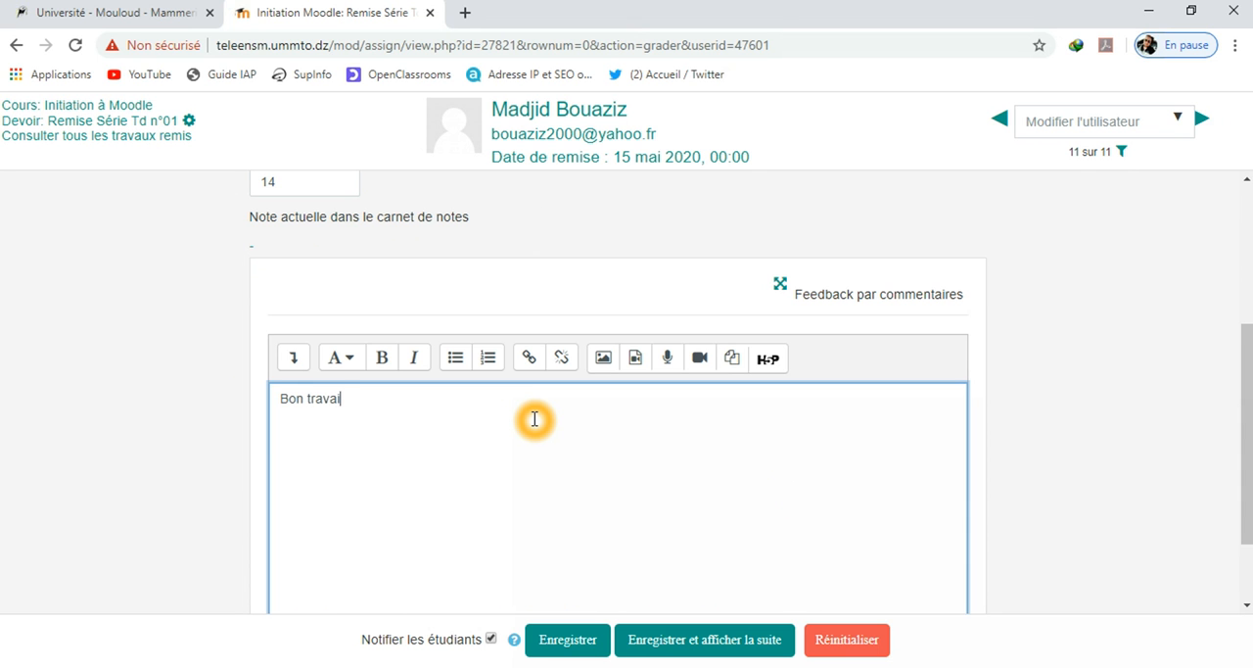
click(589, 631)
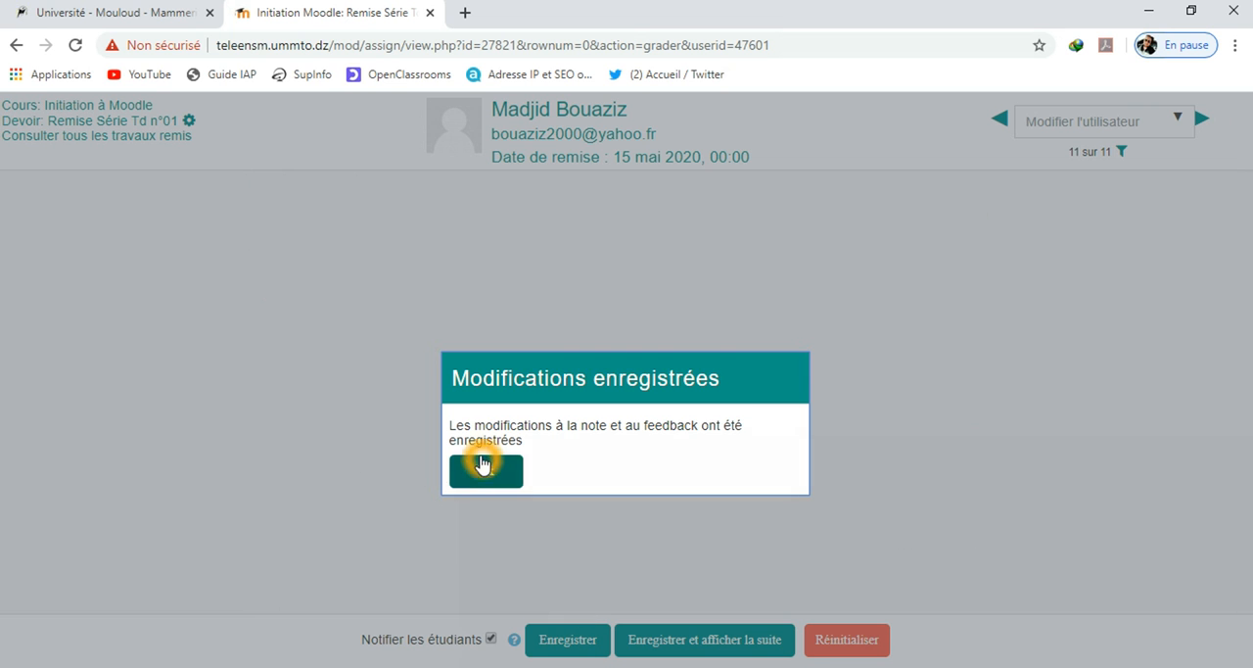
click(483, 474)
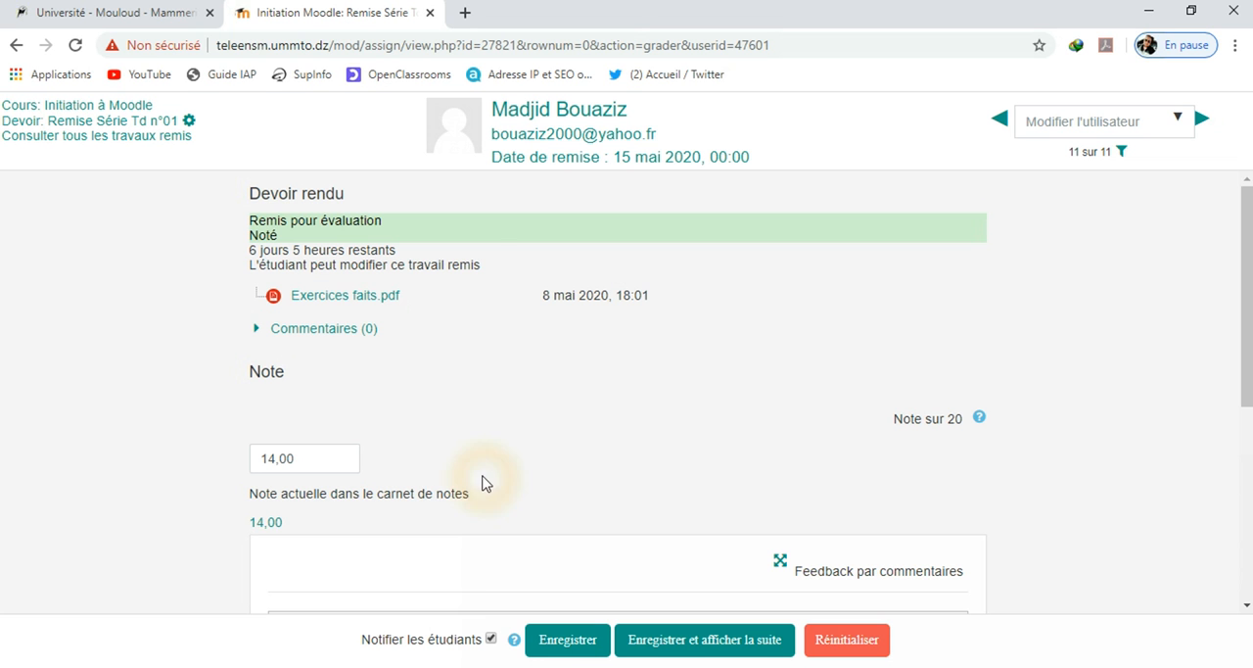
Leave the grading page for the assignment's settings and log out of the teacher account
click(188, 121)
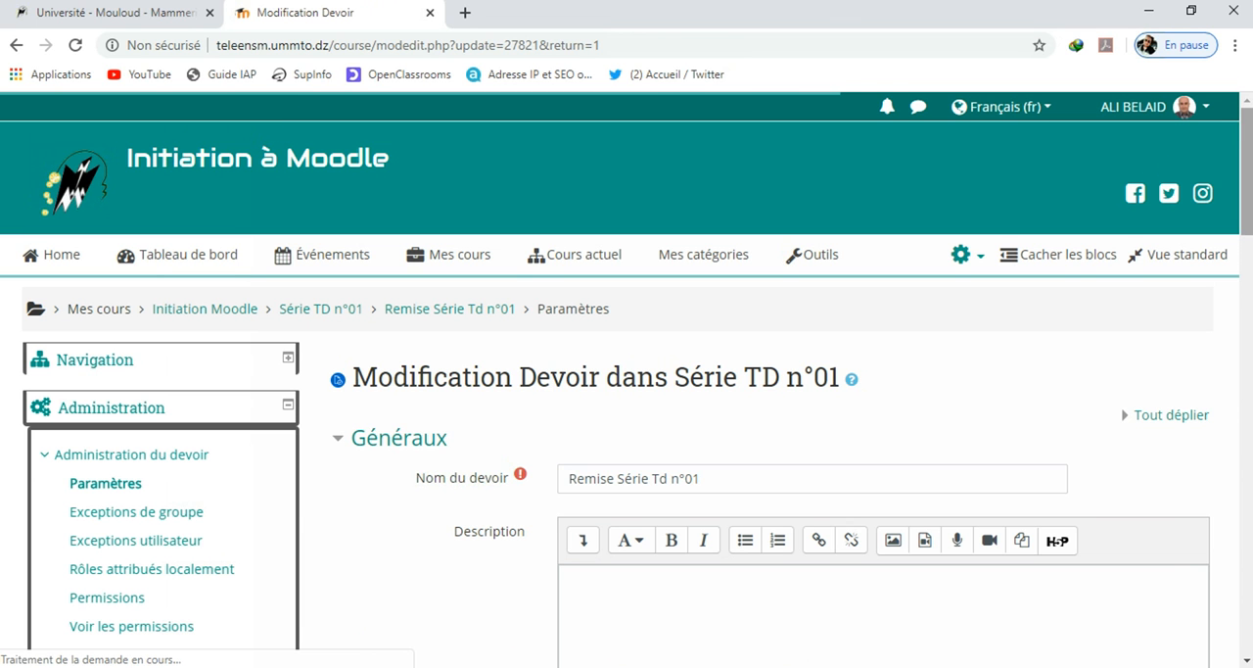
click(1207, 109)
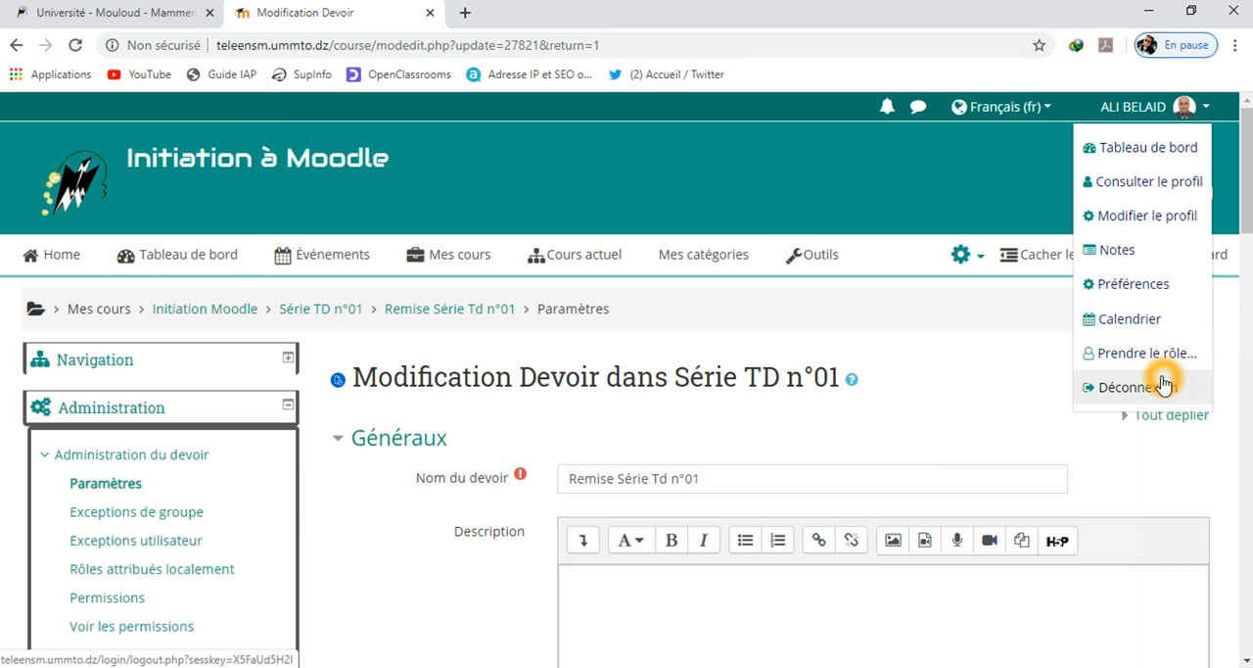
click(1163, 386)
Log in as the student with the account's username and saved password
click(1148, 120)
click(476, 354)
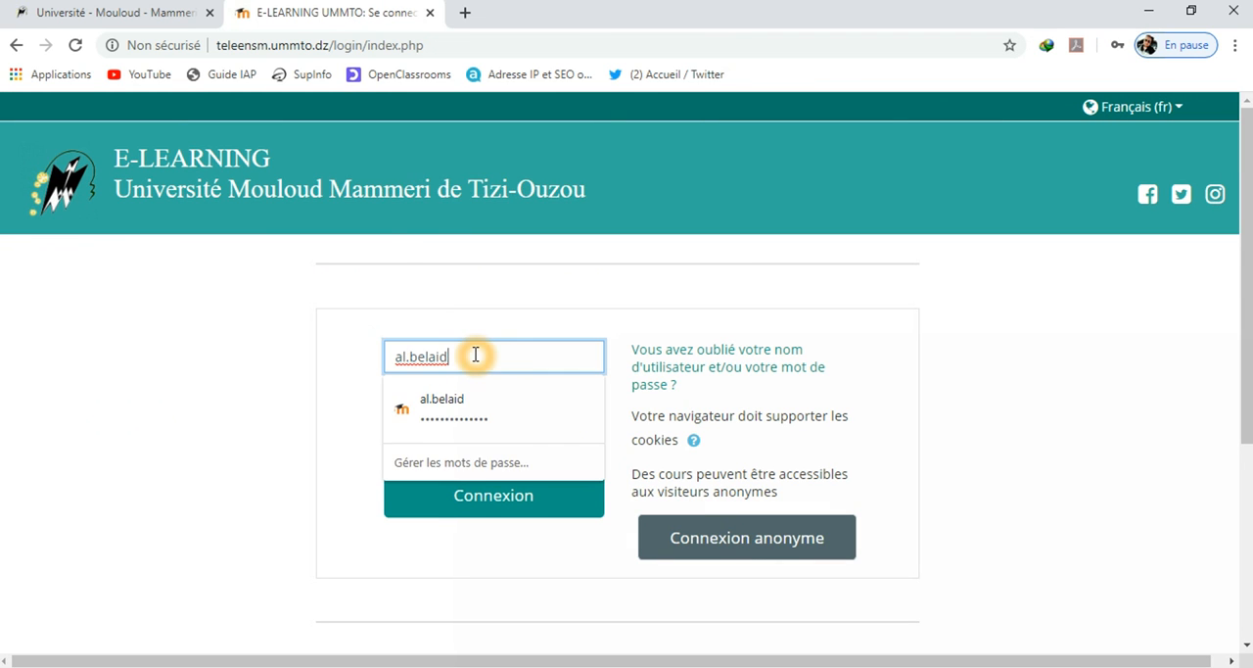
double_click(476, 354)
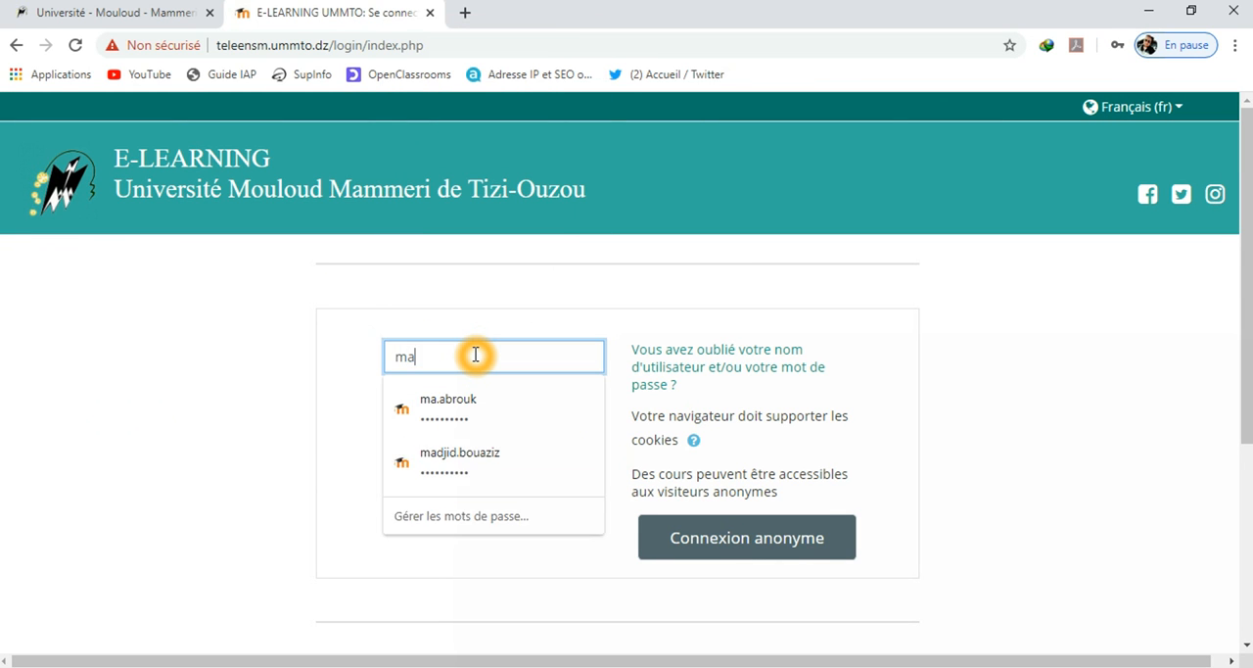
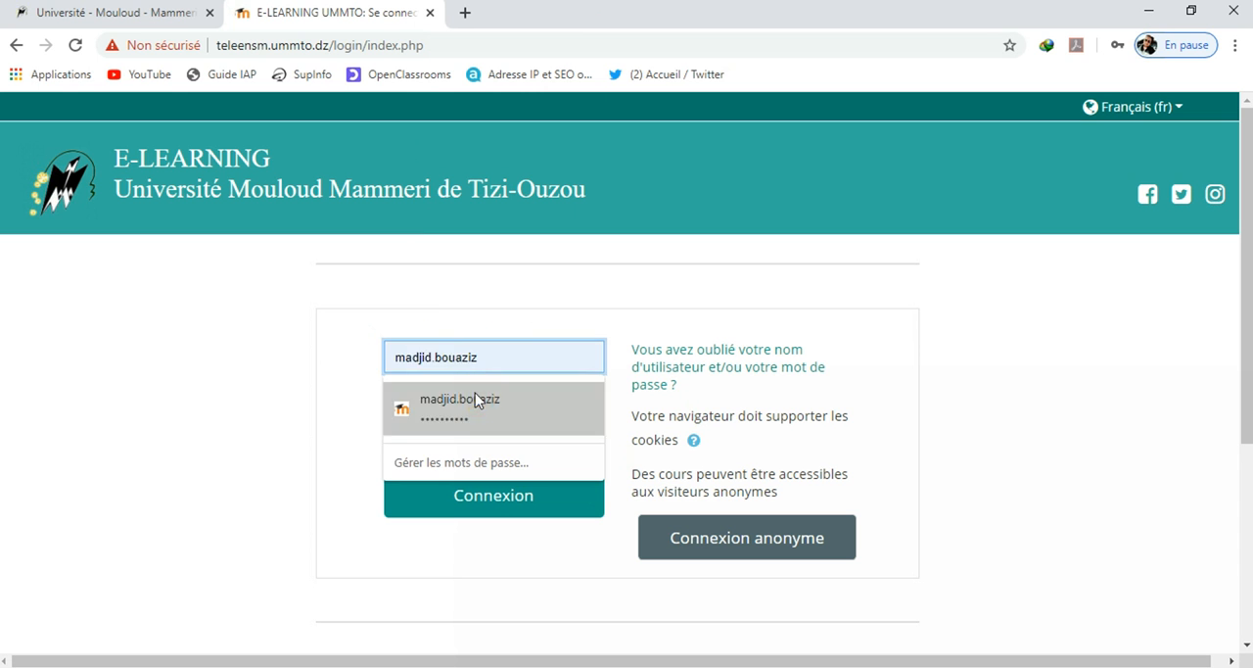
click(476, 402)
click(517, 494)
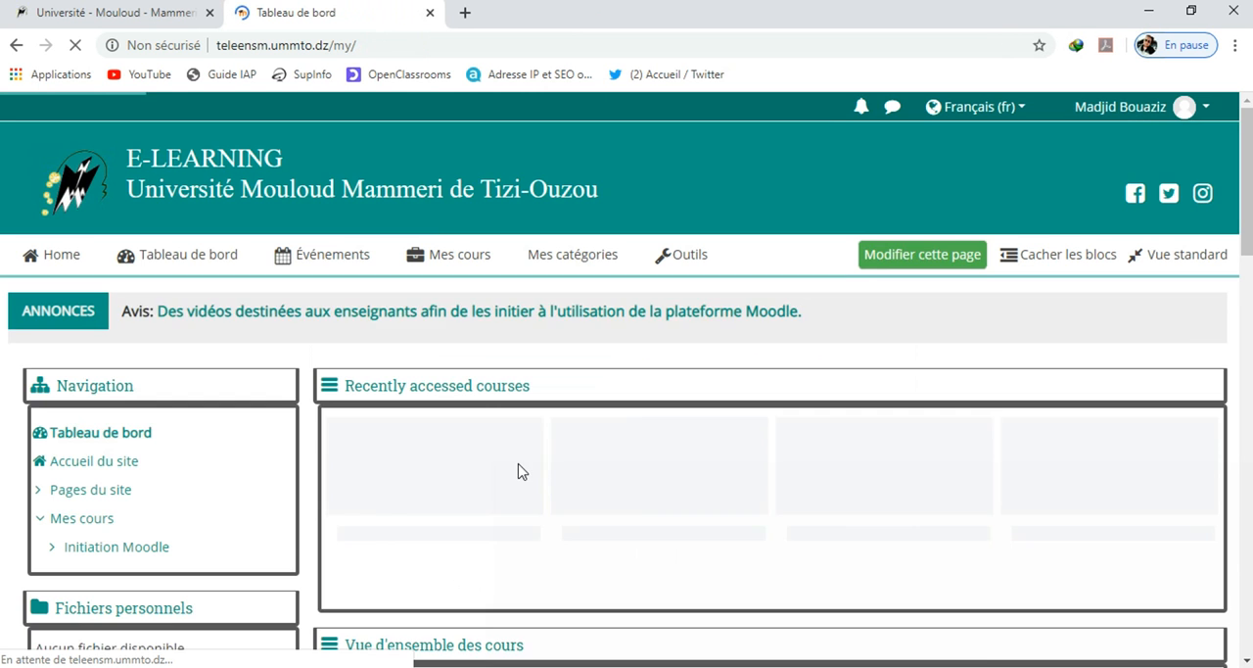
Open the "Initiation Moodle" course and go to the assignment "Remise Série Td n°01" in the "Série TD n°01" section
scroll(553, 437, down, 4)
scroll(556, 437, up, 4)
click(448, 187)
click(474, 247)
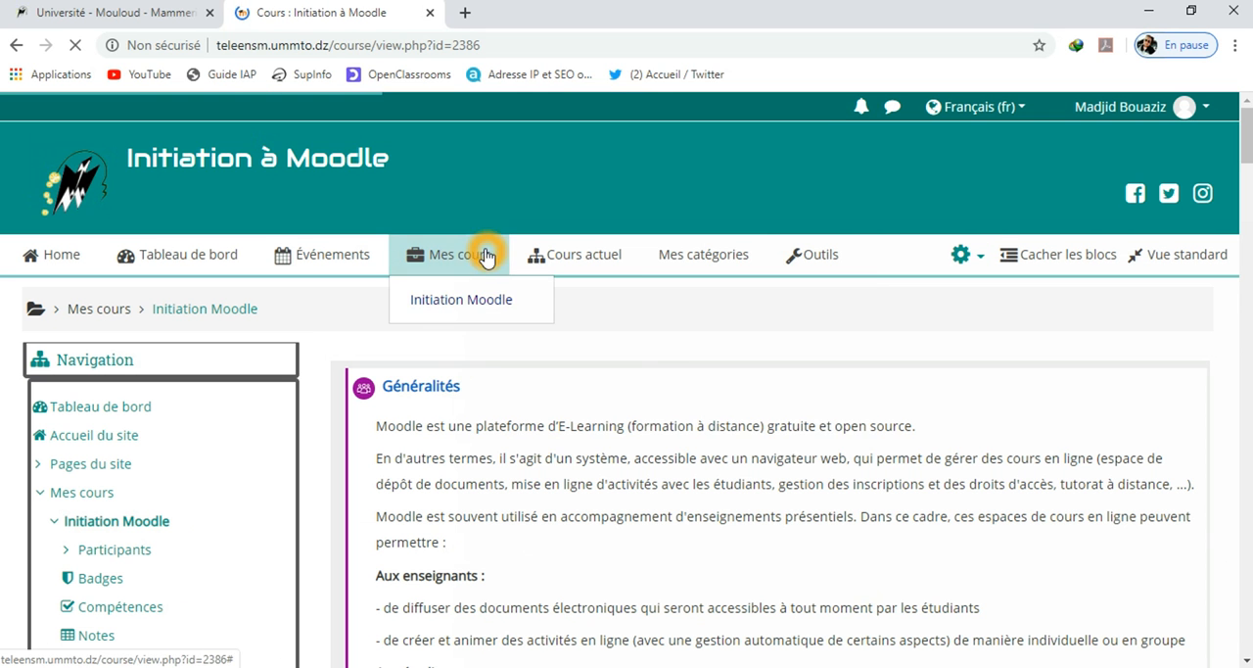
drag(1248, 140, 1248, 424)
scroll(903, 486, down, 15)
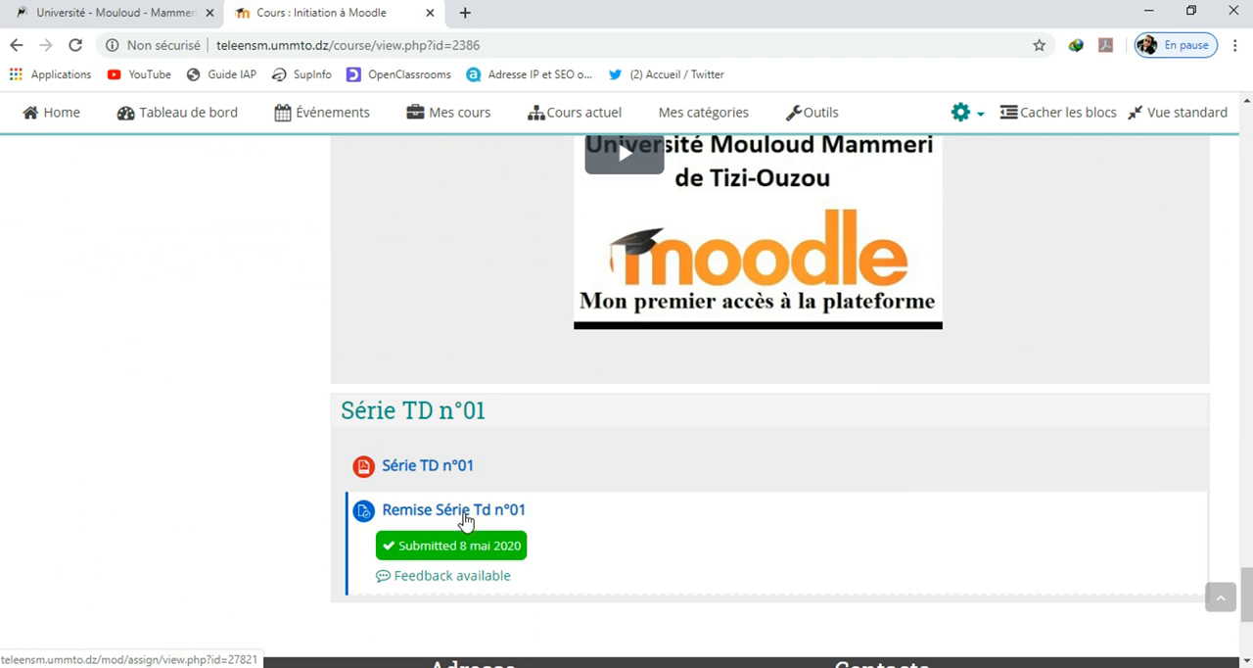
click(456, 548)
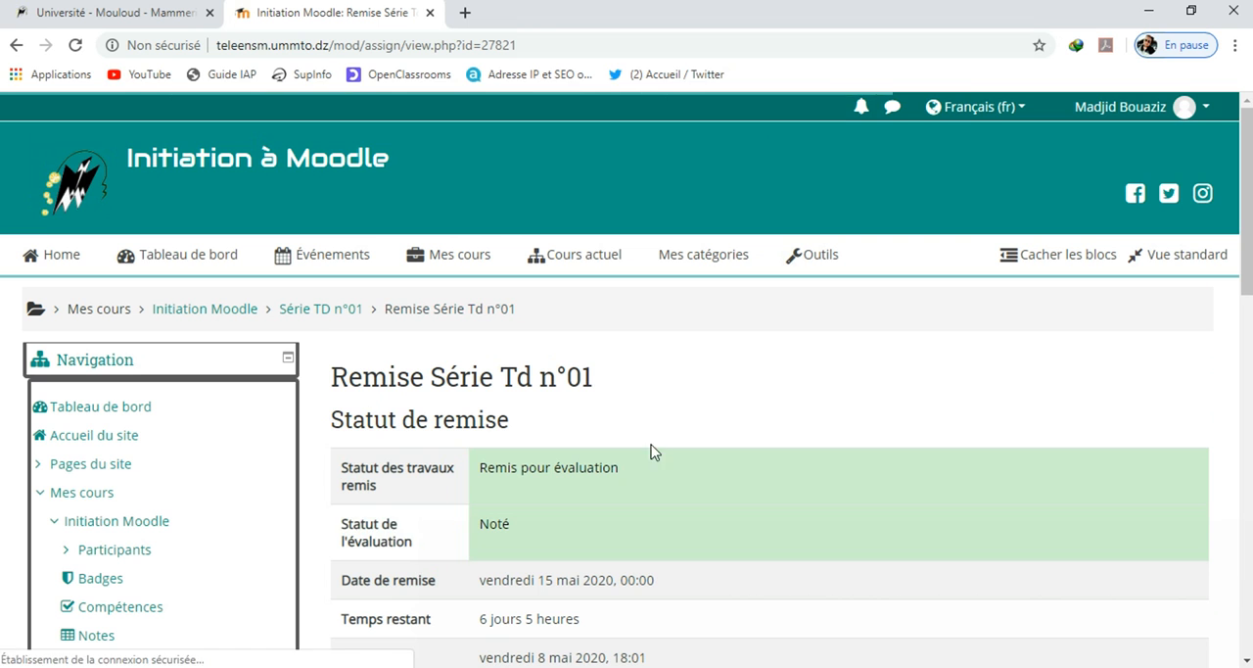
Review the "Statut de remise" table of the assignment, including the evaluation status and submitted file
scroll(798, 384, down, 2)
scroll(798, 384, down, 1)
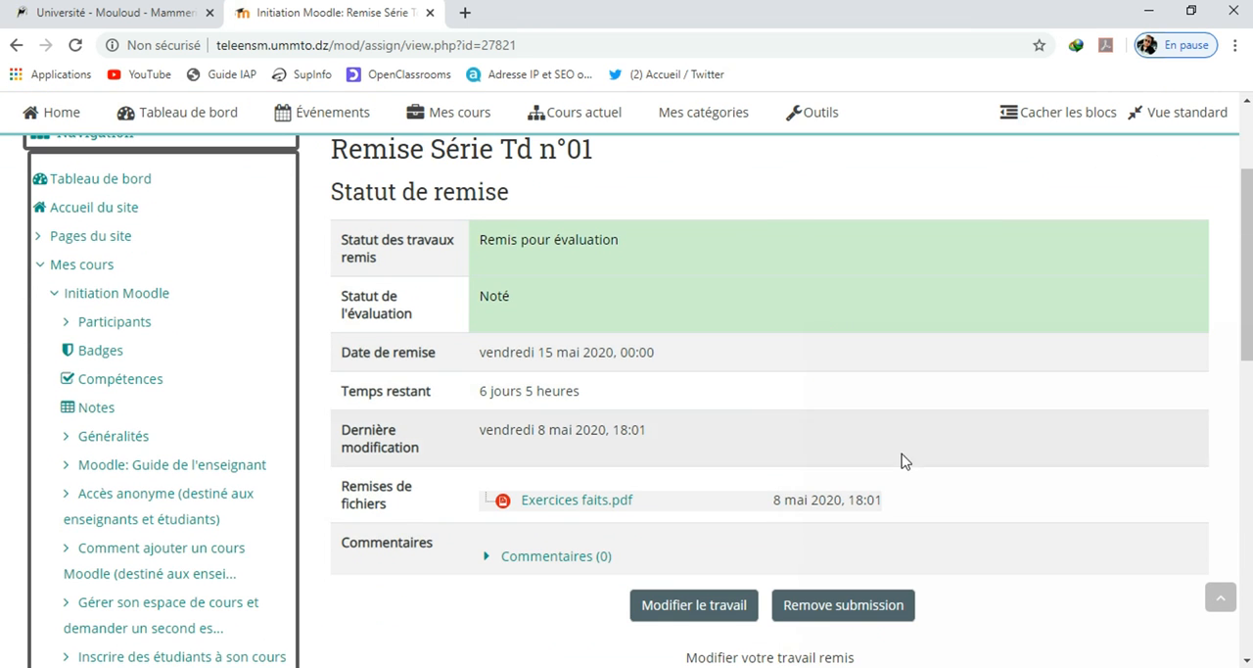
scroll(905, 431, down, 1)
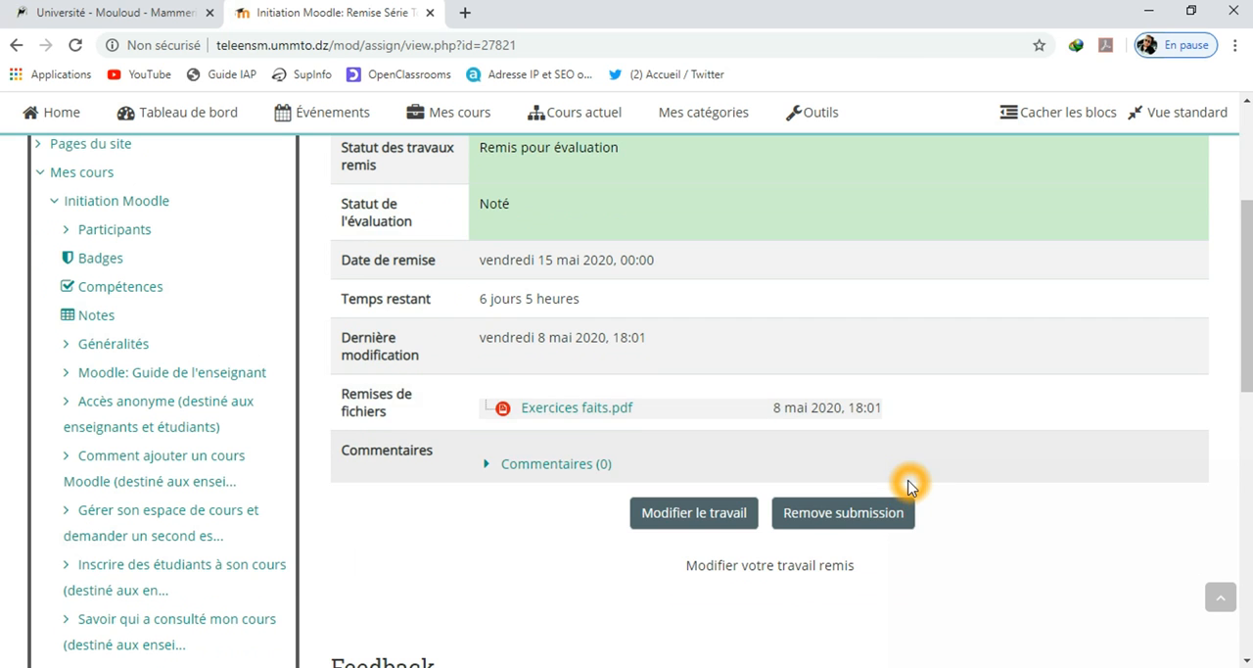
scroll(908, 485, up, 1)
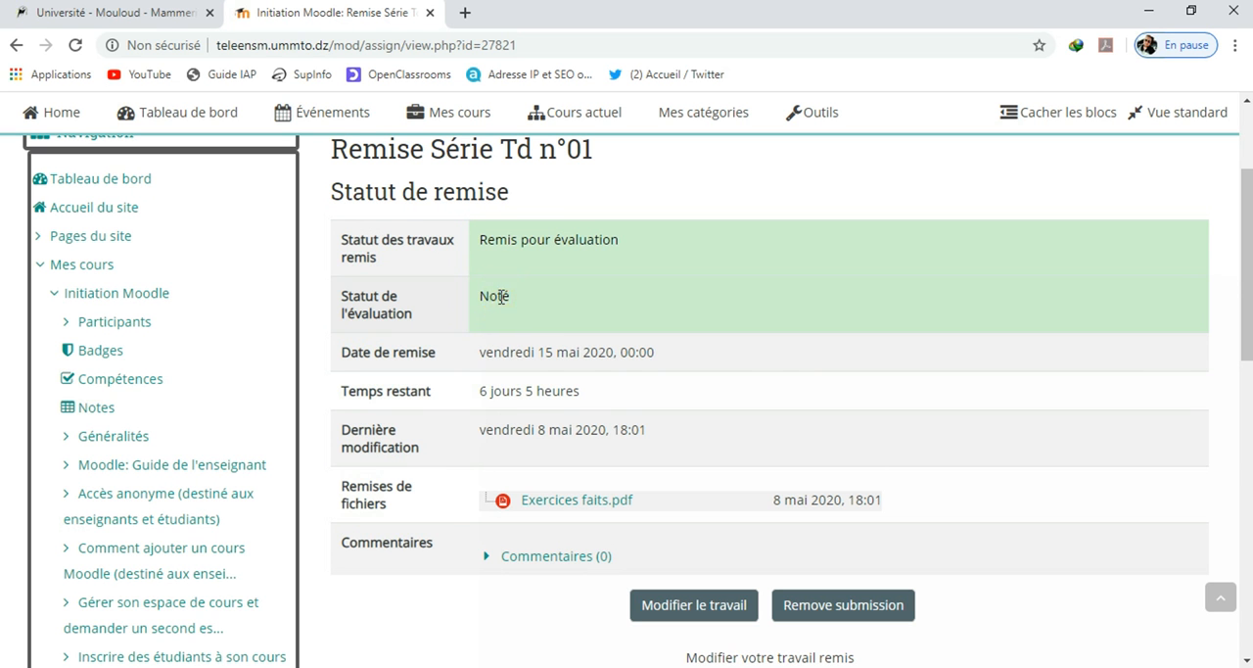
scroll(548, 308, up, 3)
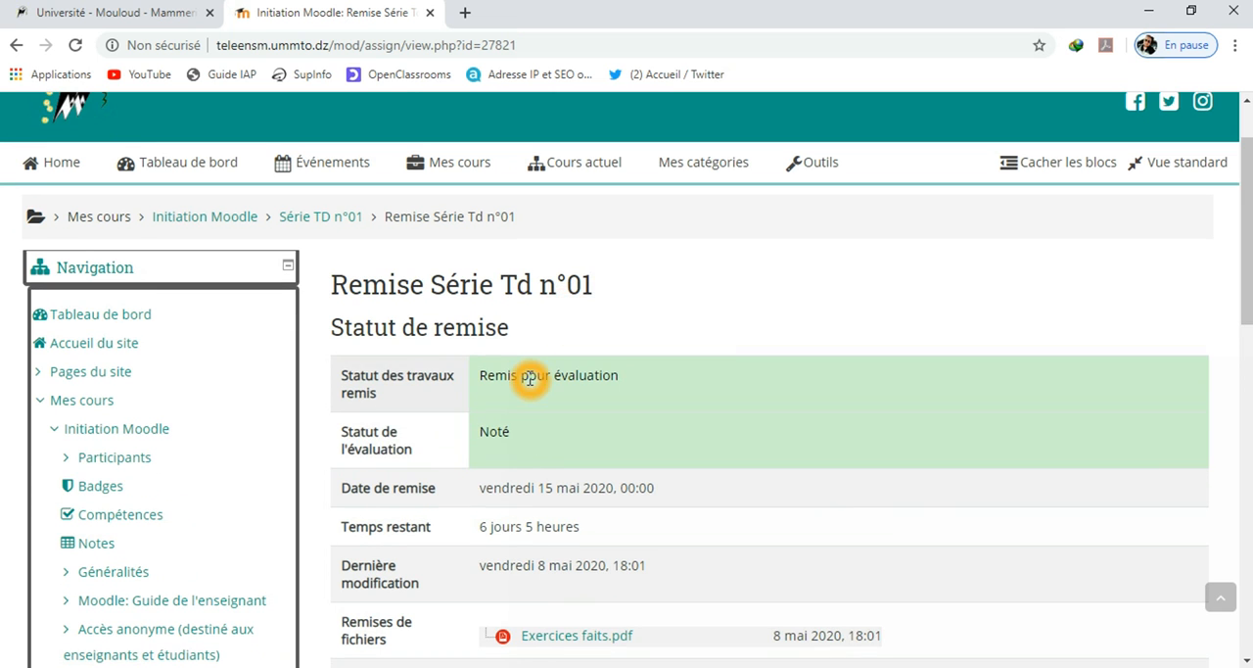
scroll(536, 389, down, 4)
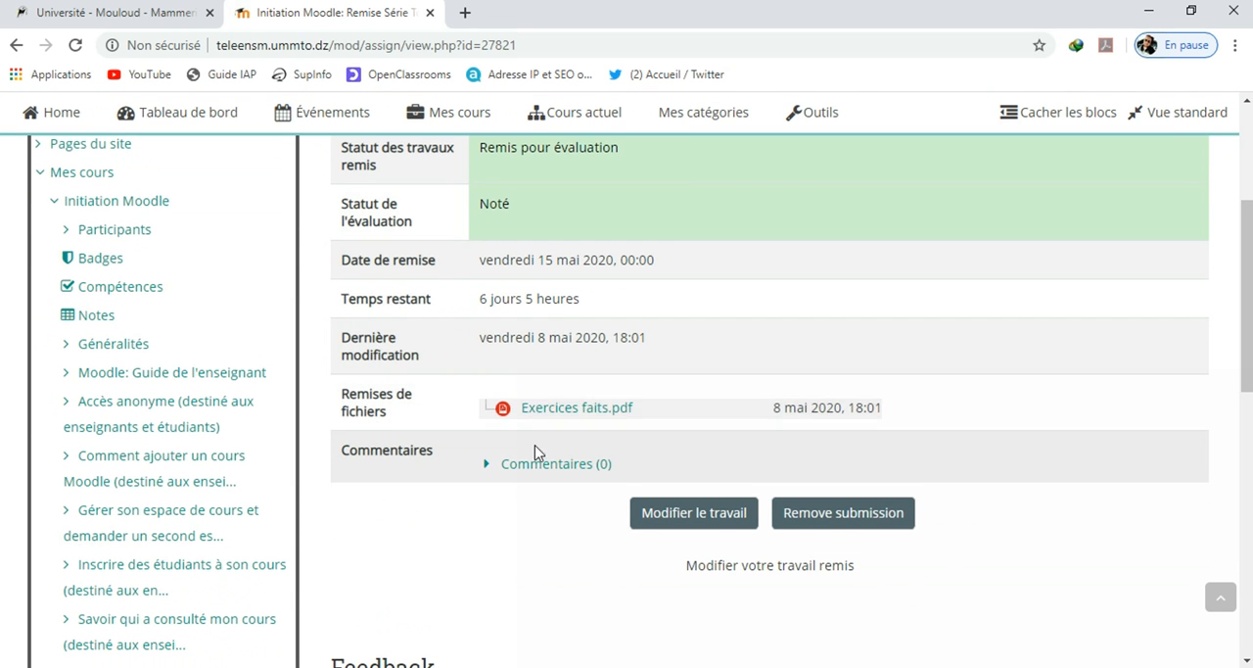
Examine the assignment's Feedback section for the grade, evaluation date, evaluator and feedback comment, and return to the submission status
scroll(759, 544, down, 6)
click(757, 544)
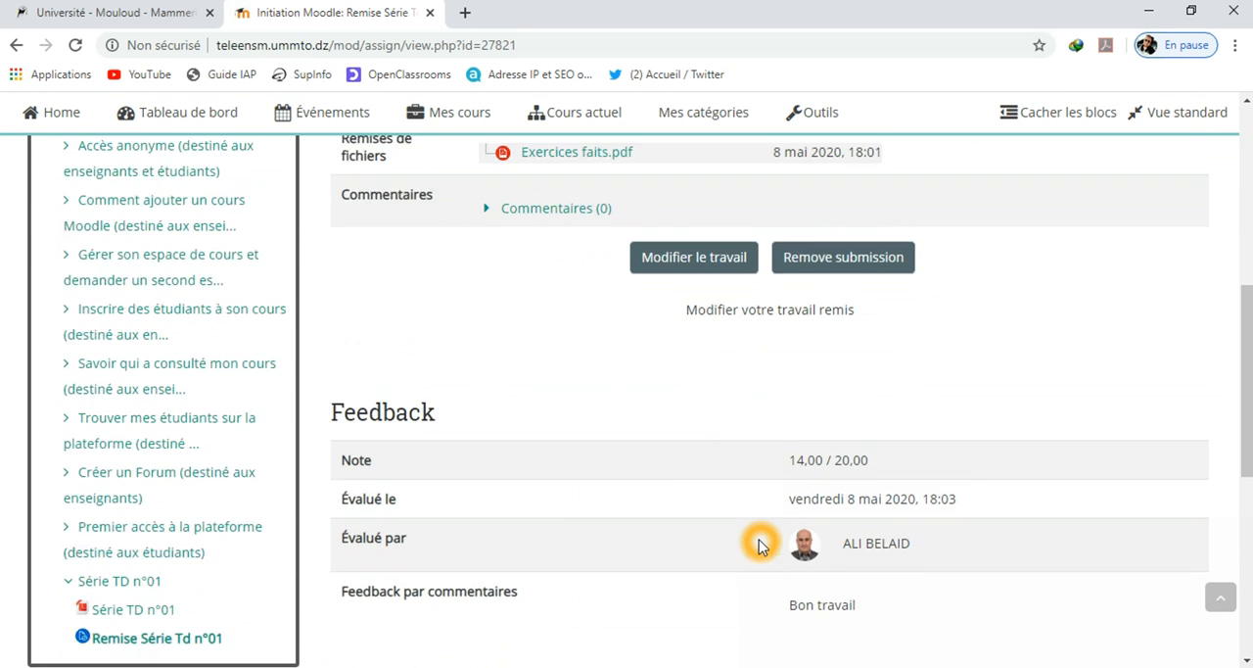
click(361, 349)
click(815, 364)
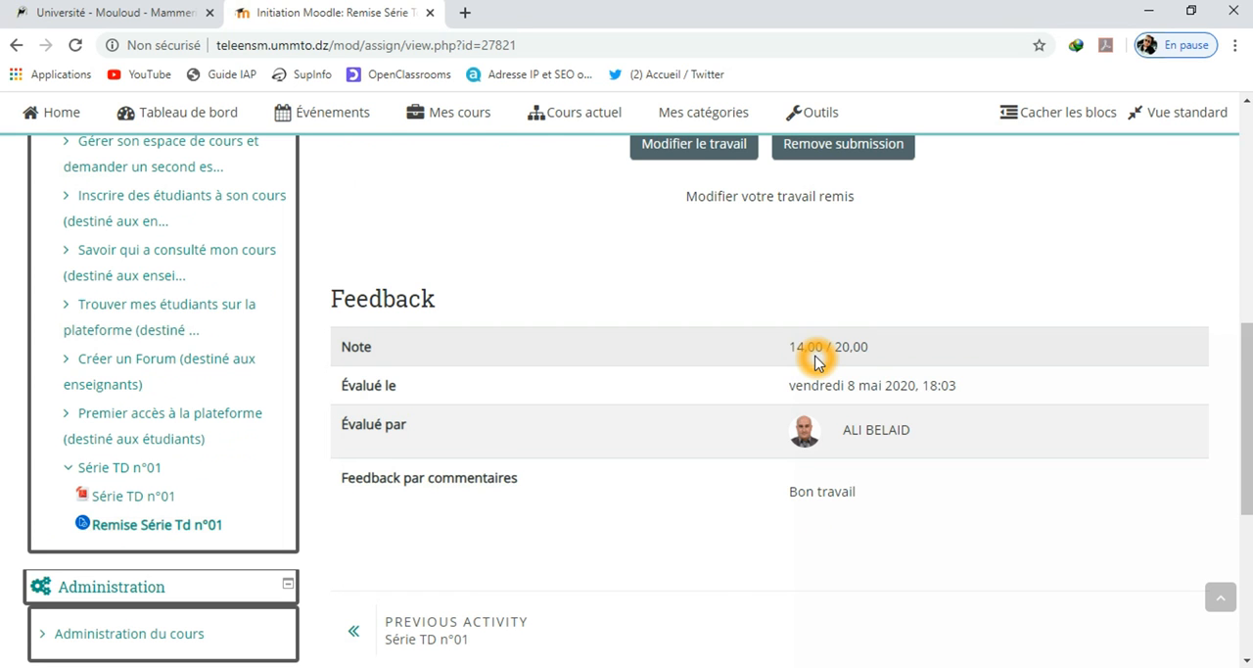
click(391, 398)
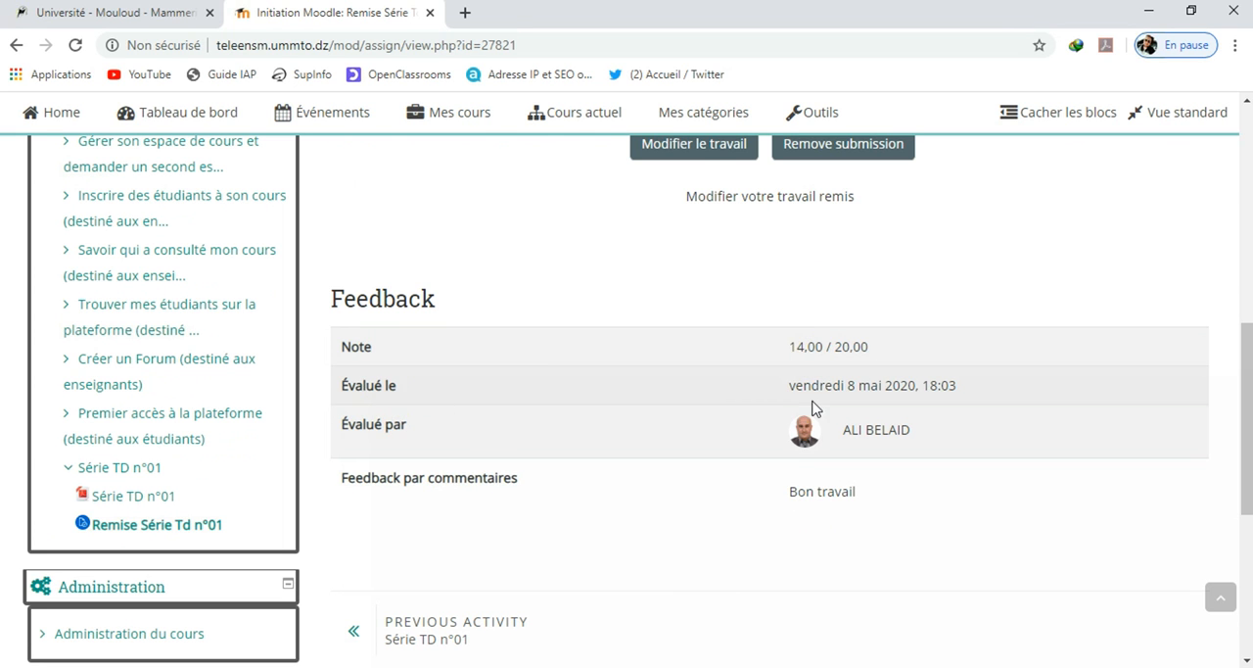
click(964, 394)
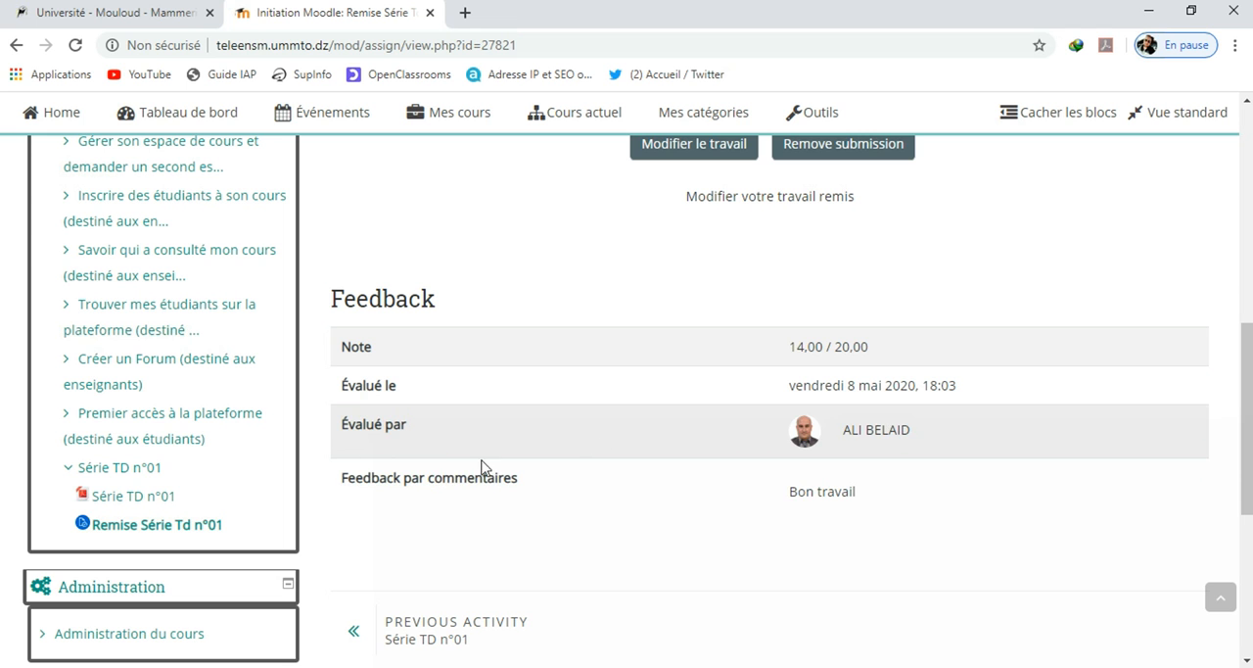
click(393, 502)
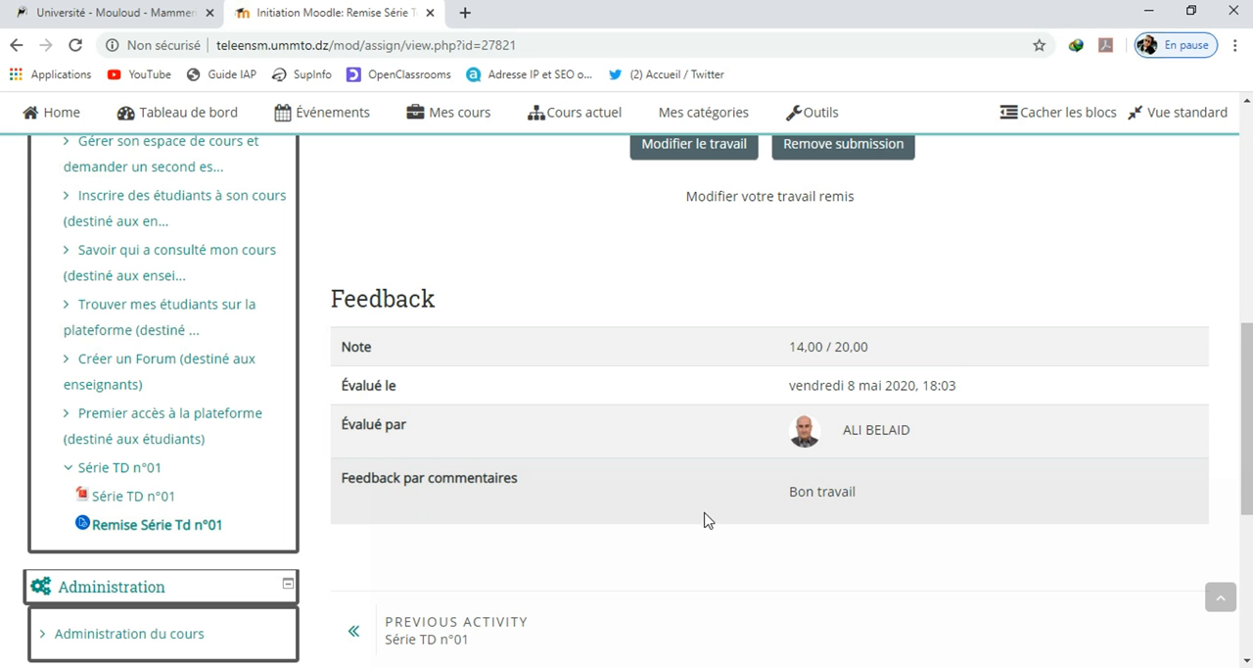
scroll(745, 519, down, 1)
click(829, 408)
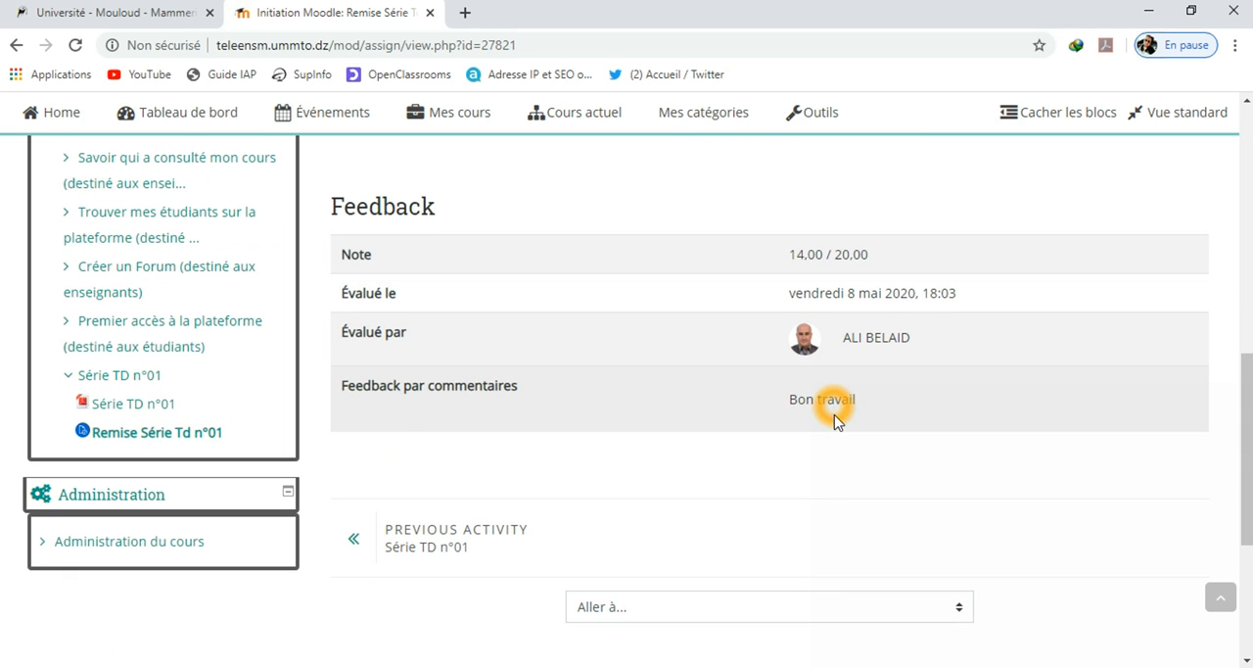
drag(1248, 534, 1239, 245)
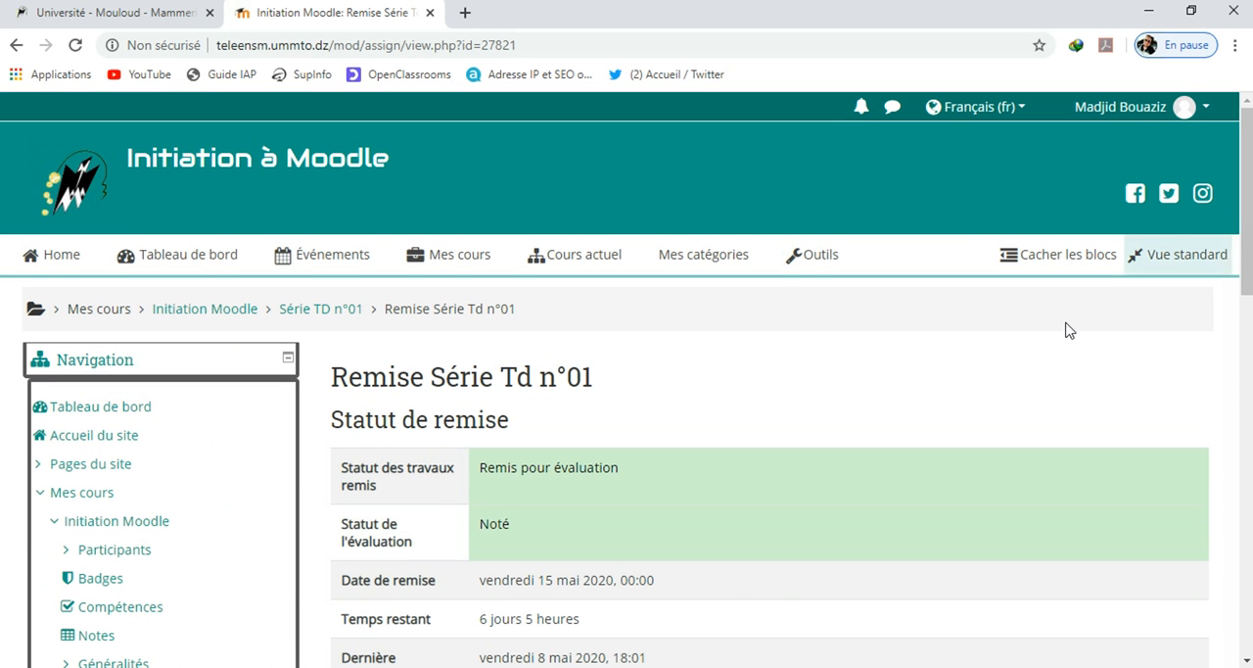